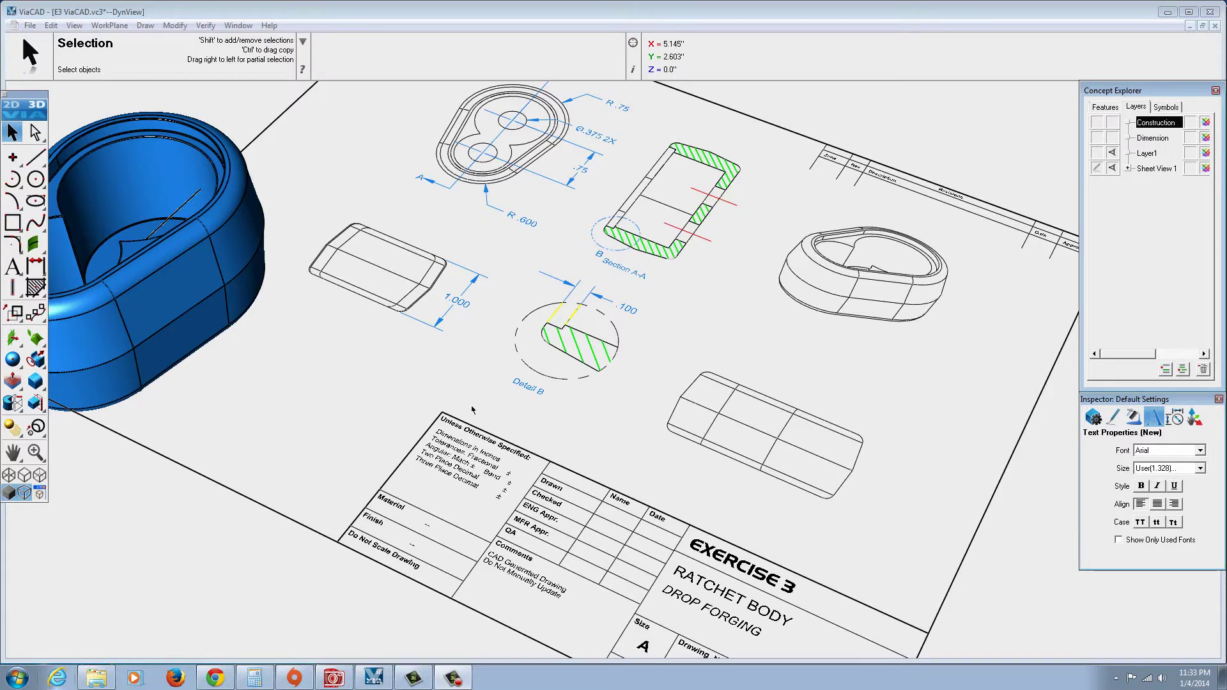
# Hide the blue ratchet body, then bring all hidden solids back with Show All > Solids
pyautogui.moveTo(364, 389)
pyautogui.mouseDown(button='middle')
pyautogui.moveTo(383, 433)
pyautogui.moveTo(258, 296)
pyautogui.mouseUp(button='middle')
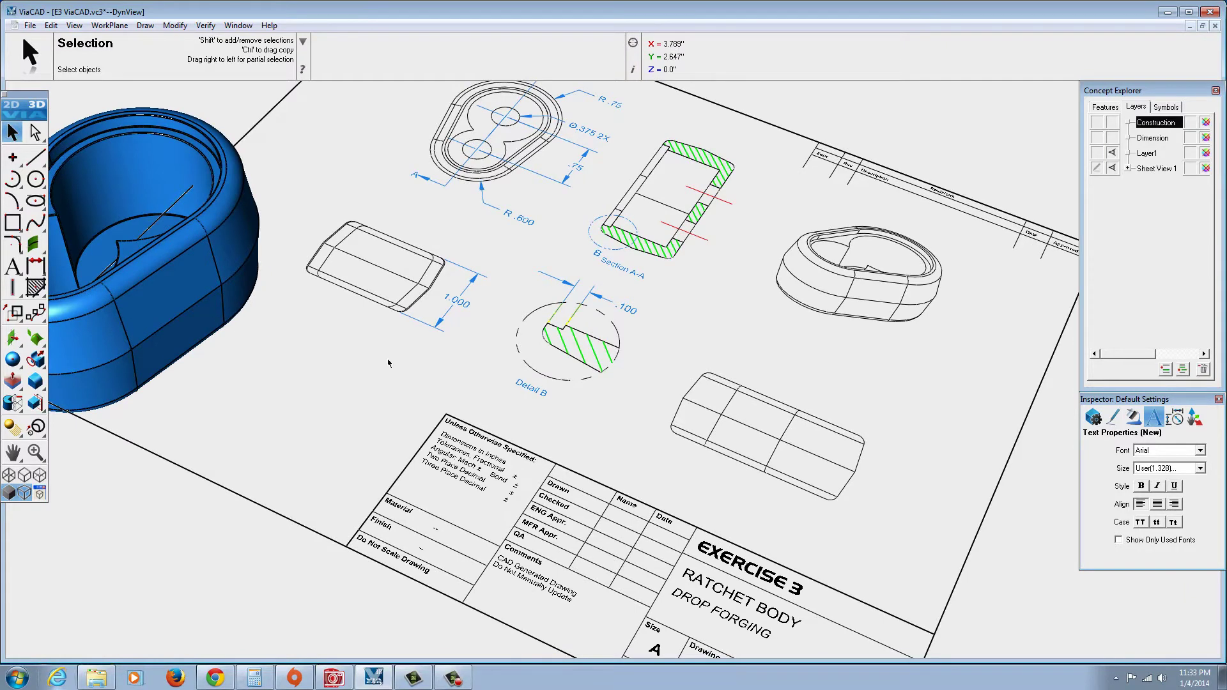
pyautogui.scroll(-3, 259, 300)
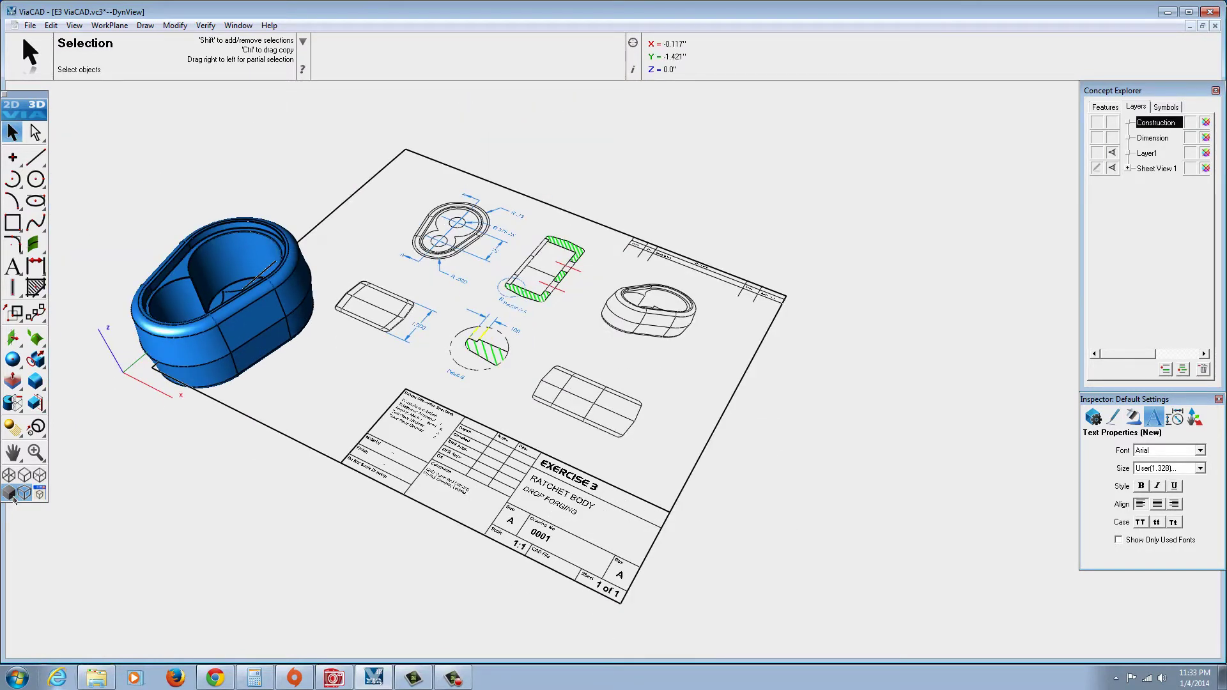
pyautogui.moveTo(246, 332); pyautogui.dragTo(281, 339, button='middle')
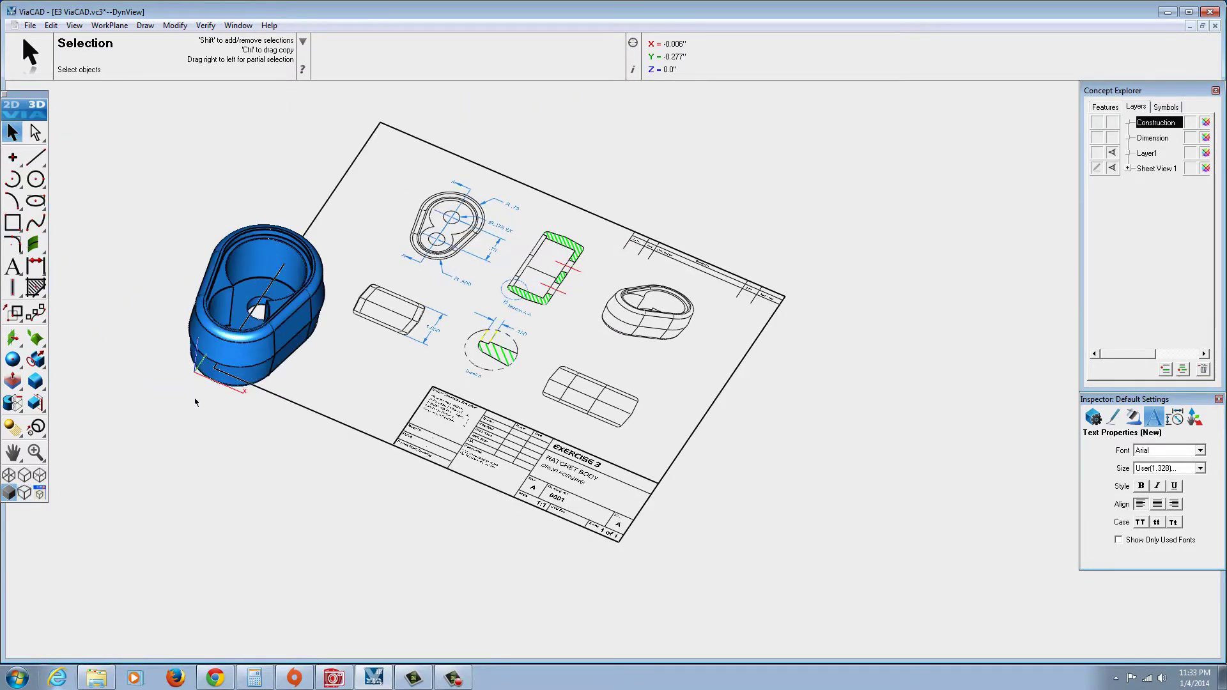
pyautogui.click(286, 340)
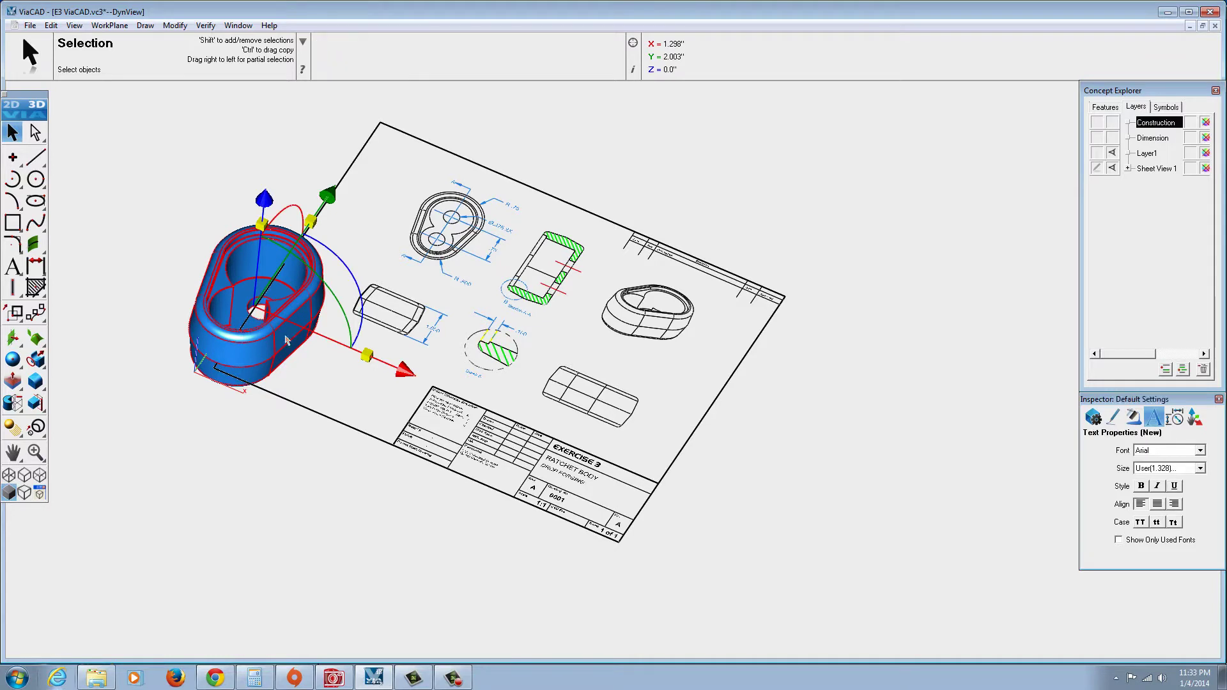
pyautogui.press('Delete')
pyautogui.rightClick(527, 128)
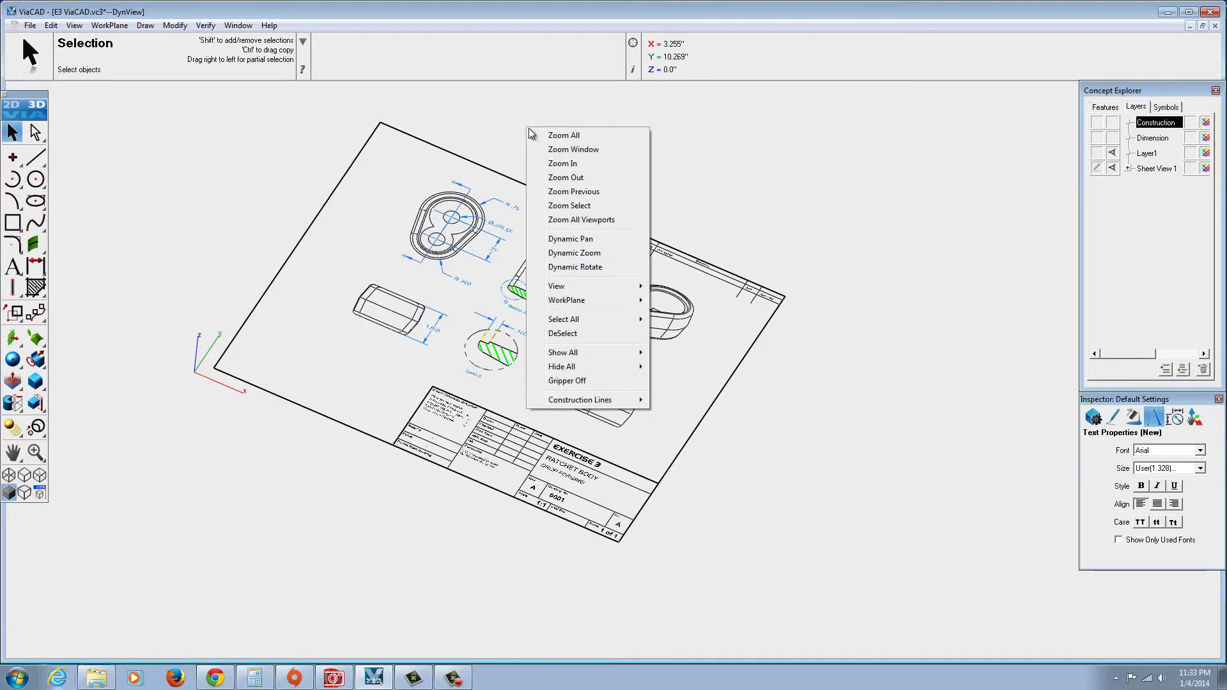
pyautogui.moveTo(586, 355)
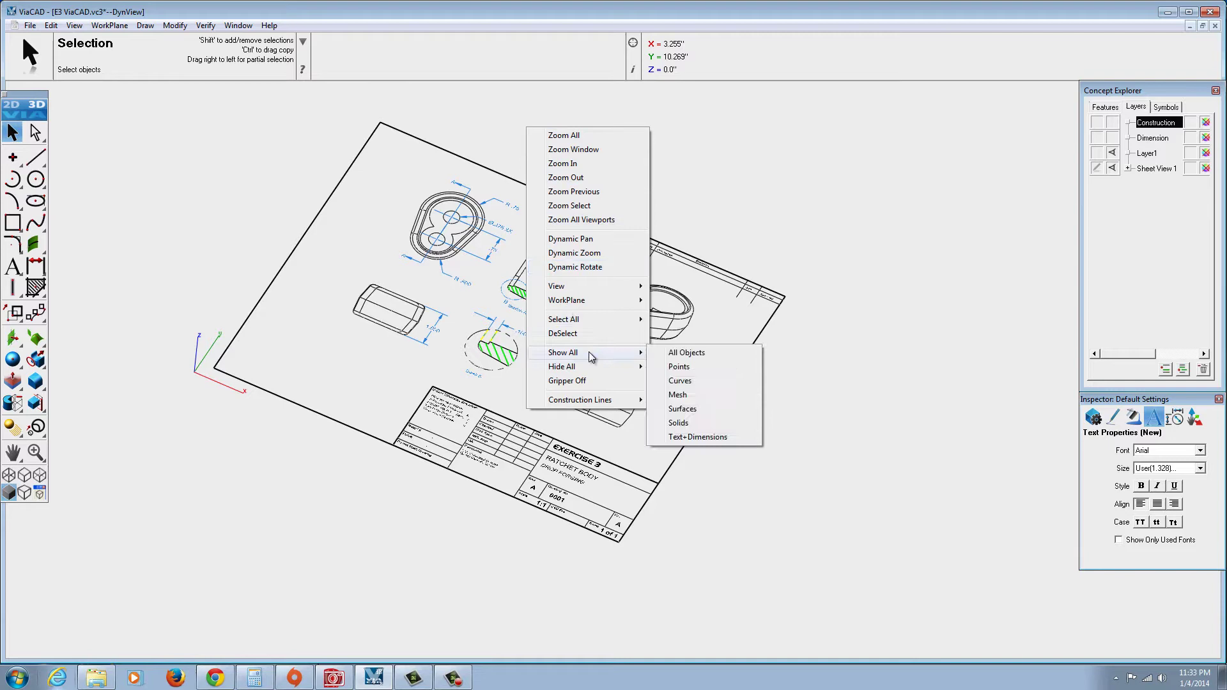
pyautogui.click(679, 423)
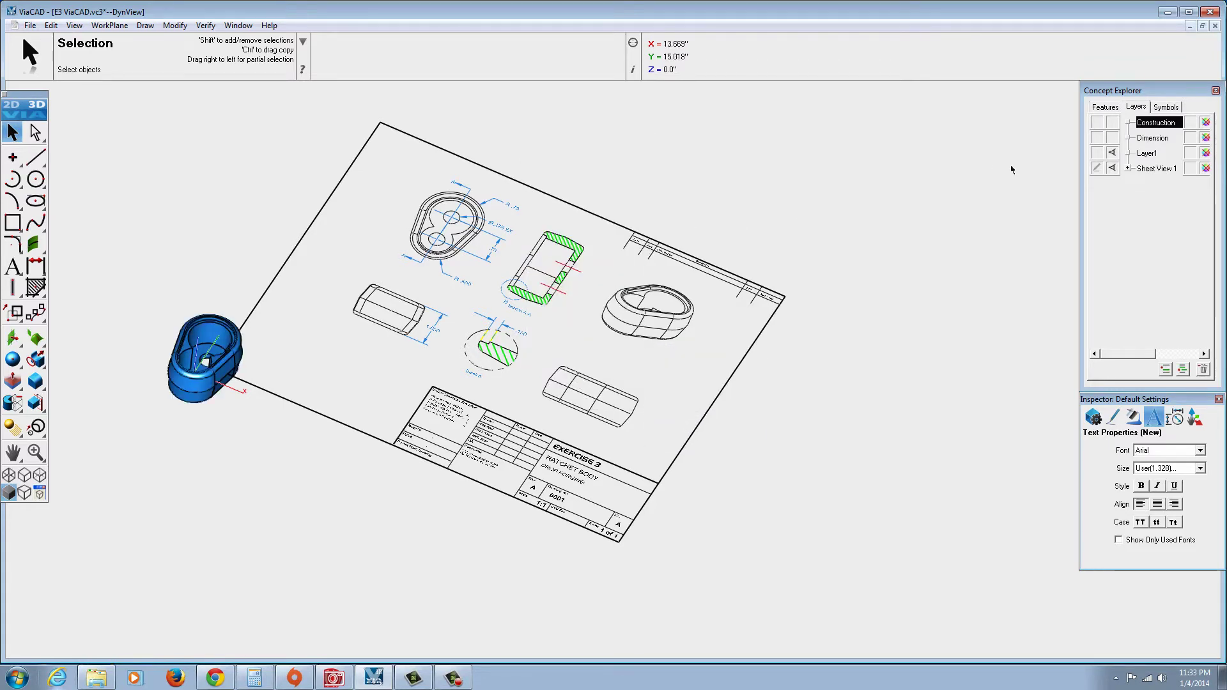
# Make Layer1 current, hide Sheet View 1, and orbit the part to a tilted isometric view
pyautogui.click(1097, 153)
pyautogui.click(1113, 169)
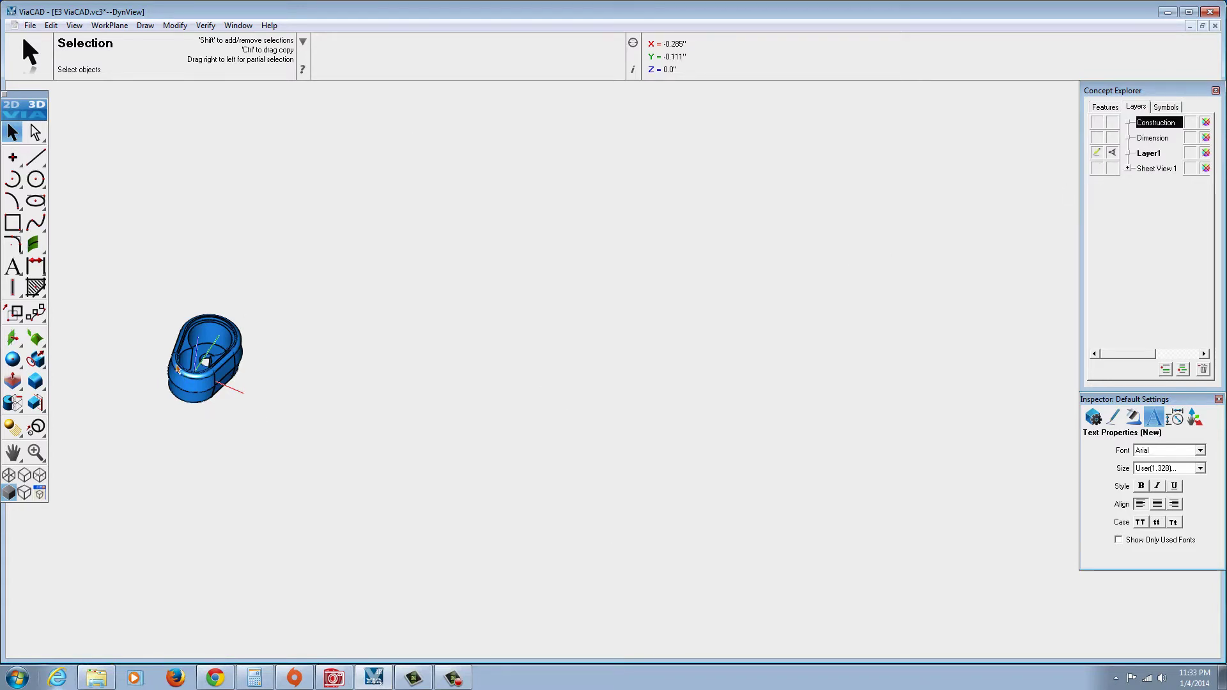
pyautogui.scroll(3, 175, 366)
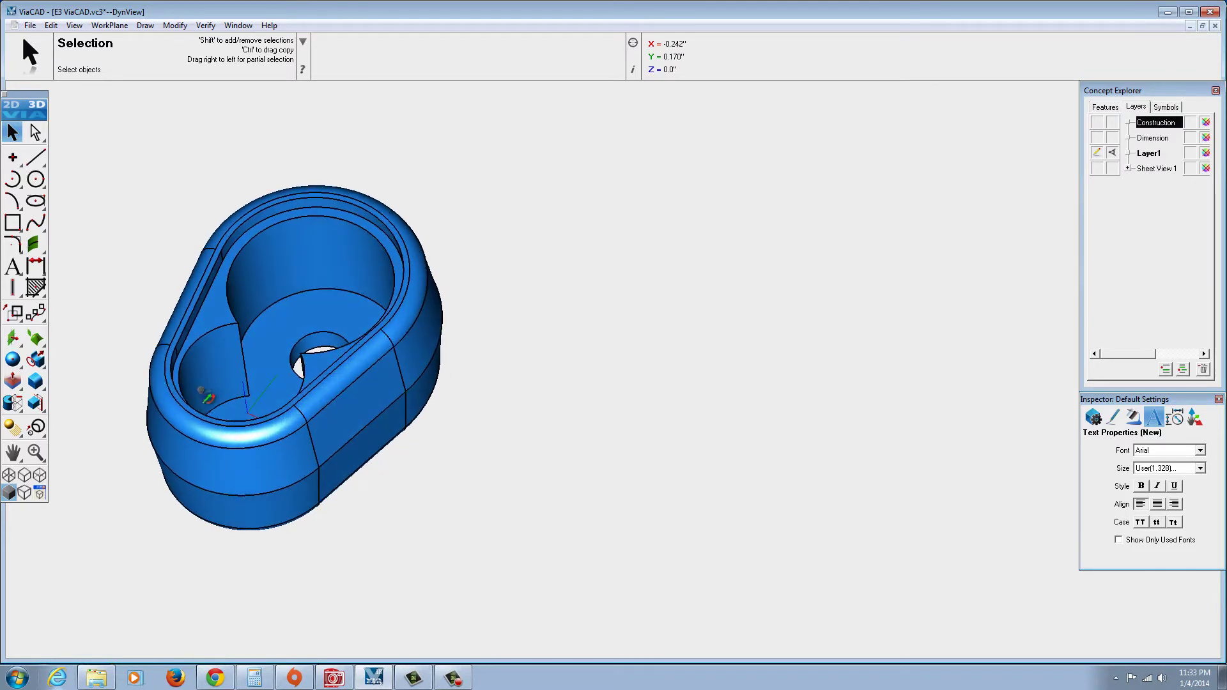
pyautogui.scroll(2, 294, 358)
pyautogui.moveTo(294, 357); pyautogui.dragTo(301, 275, button='middle')
pyautogui.scroll(-3, 294, 307)
pyautogui.moveTo(360, 468); pyautogui.dragTo(345, 352, button='middle')
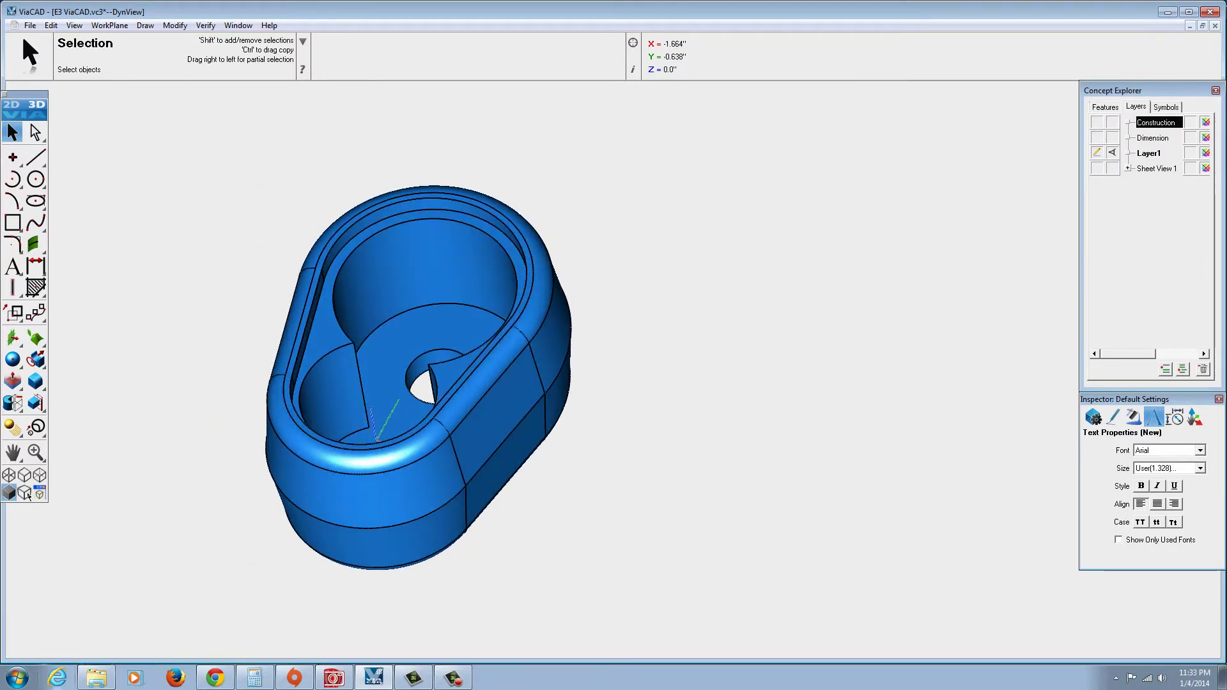
# Lay the ratchet body out with Model To Sheet on an A-Landscape sheet at 1:1 scale
pyautogui.click(38, 431)
pyautogui.click(43, 437)
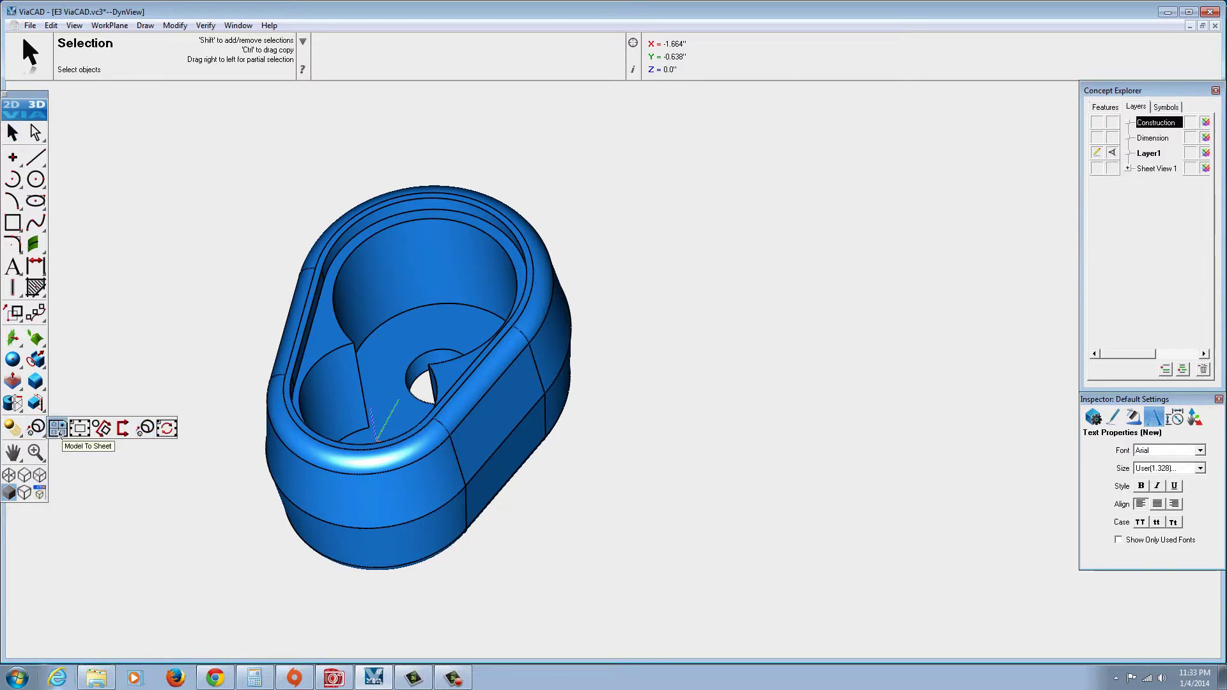
pyautogui.click(58, 428)
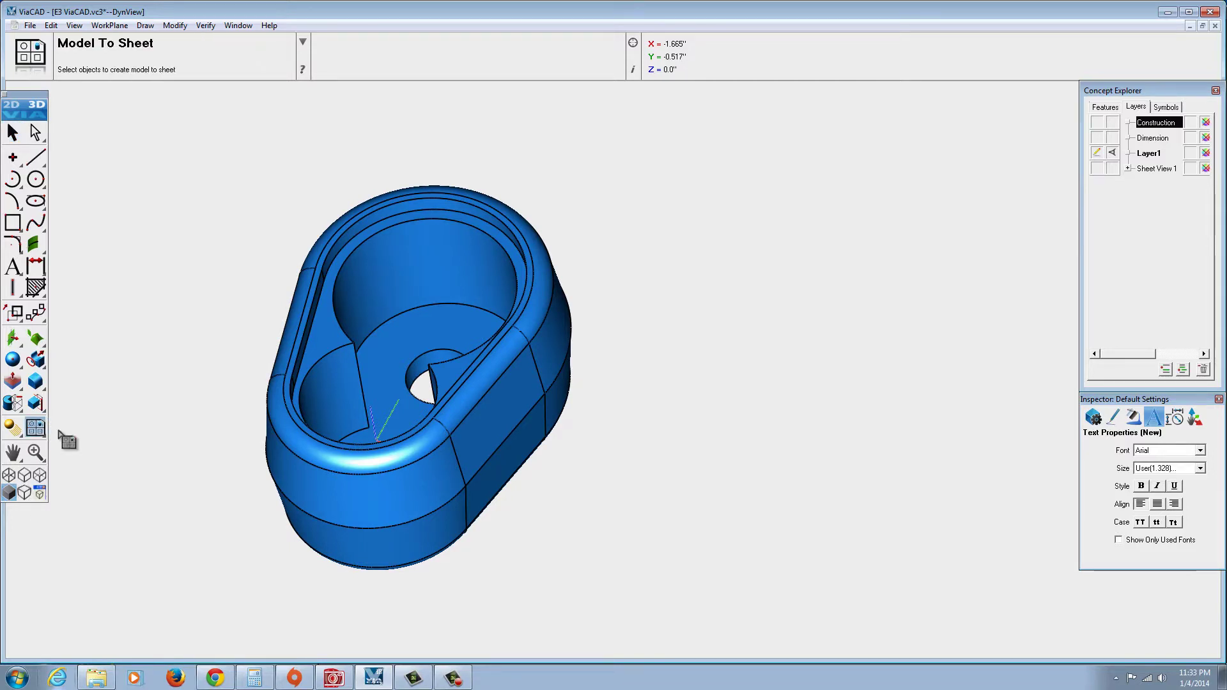
pyautogui.click(391, 302)
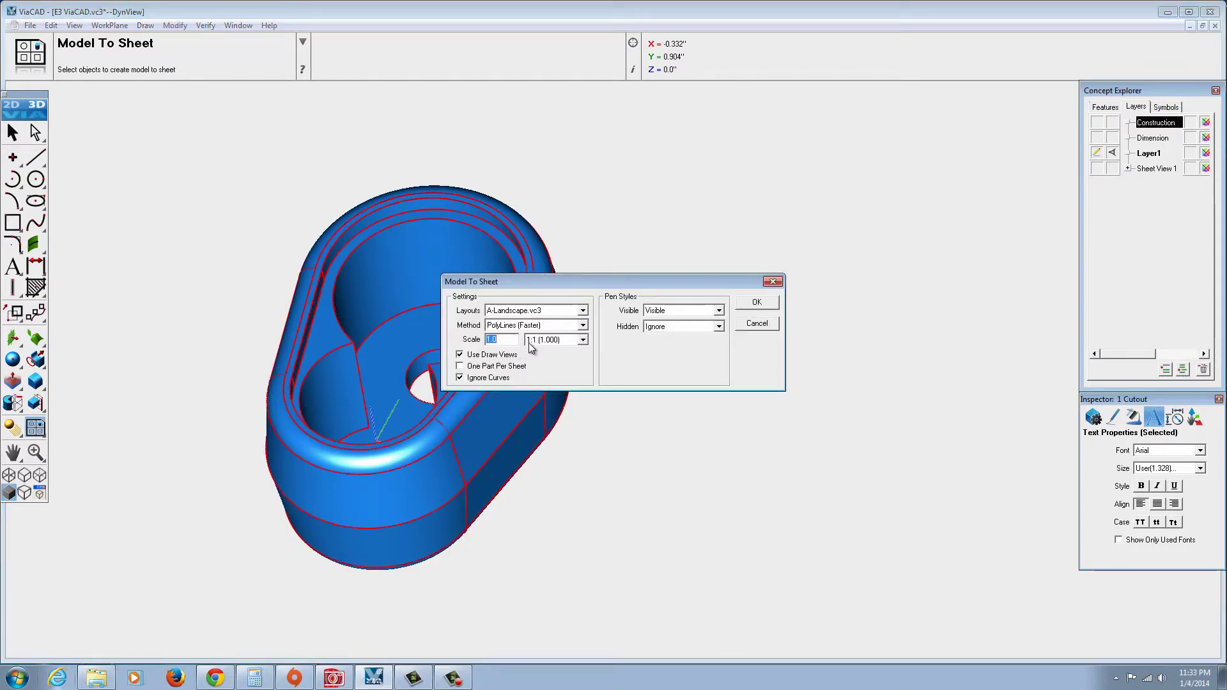
pyautogui.click(583, 339)
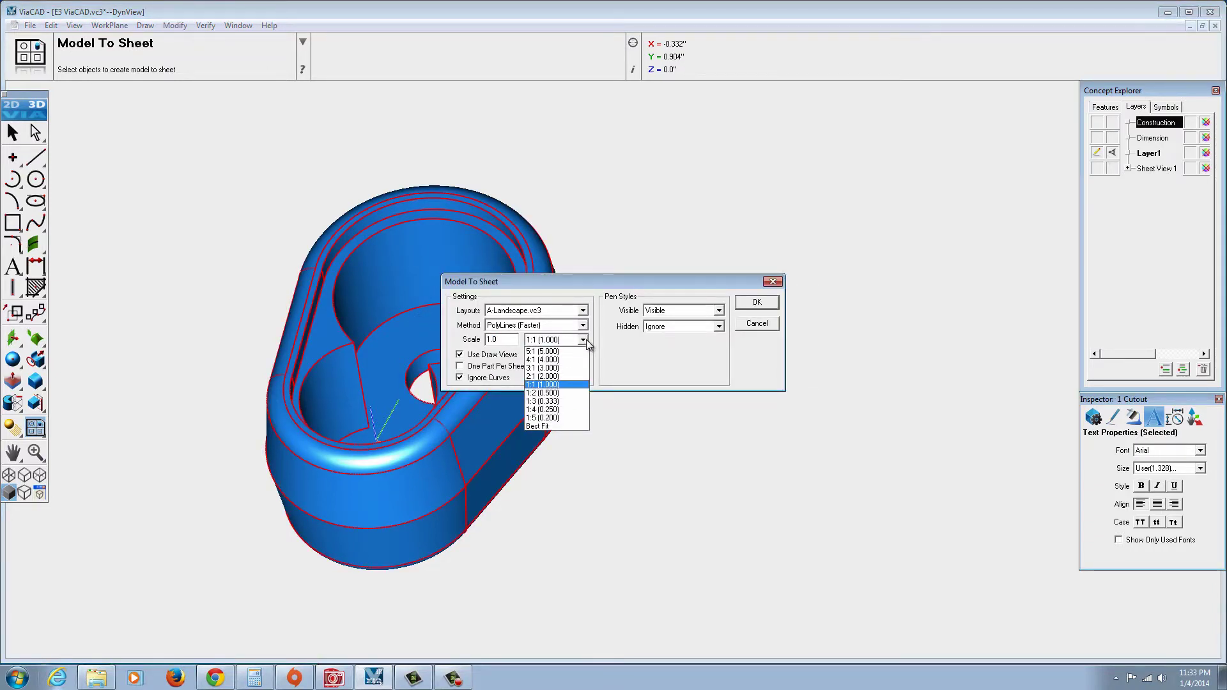
pyautogui.click(586, 339)
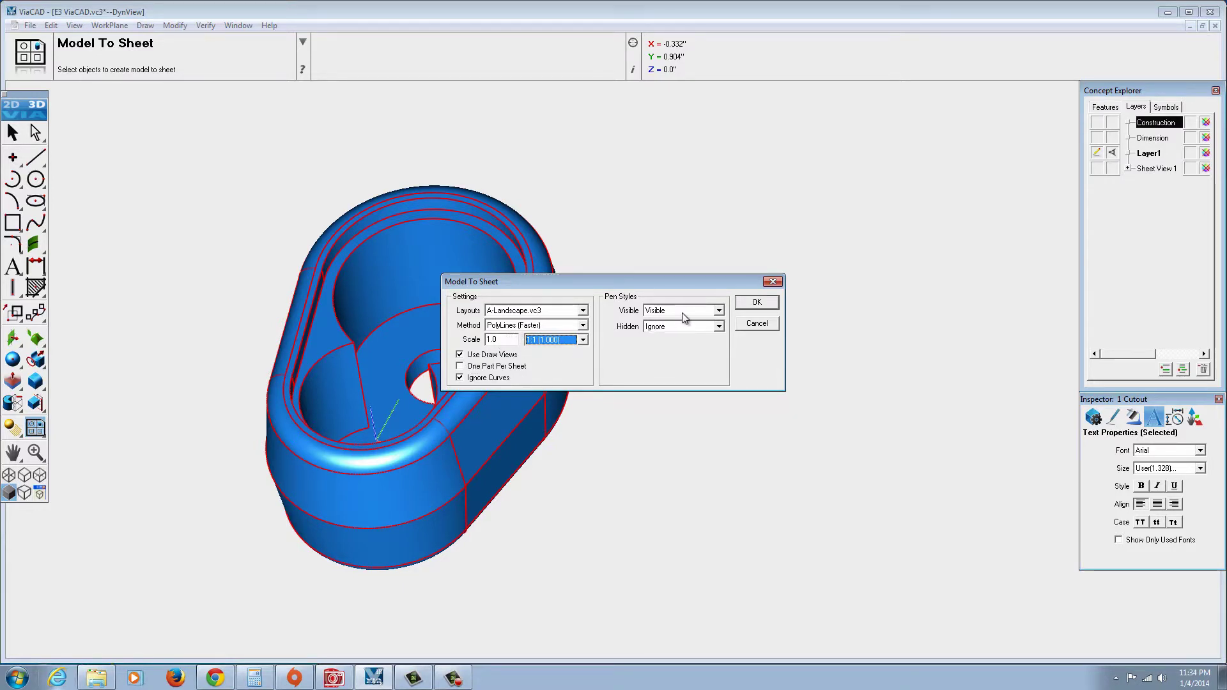
pyautogui.click(759, 304)
pyautogui.click(759, 303)
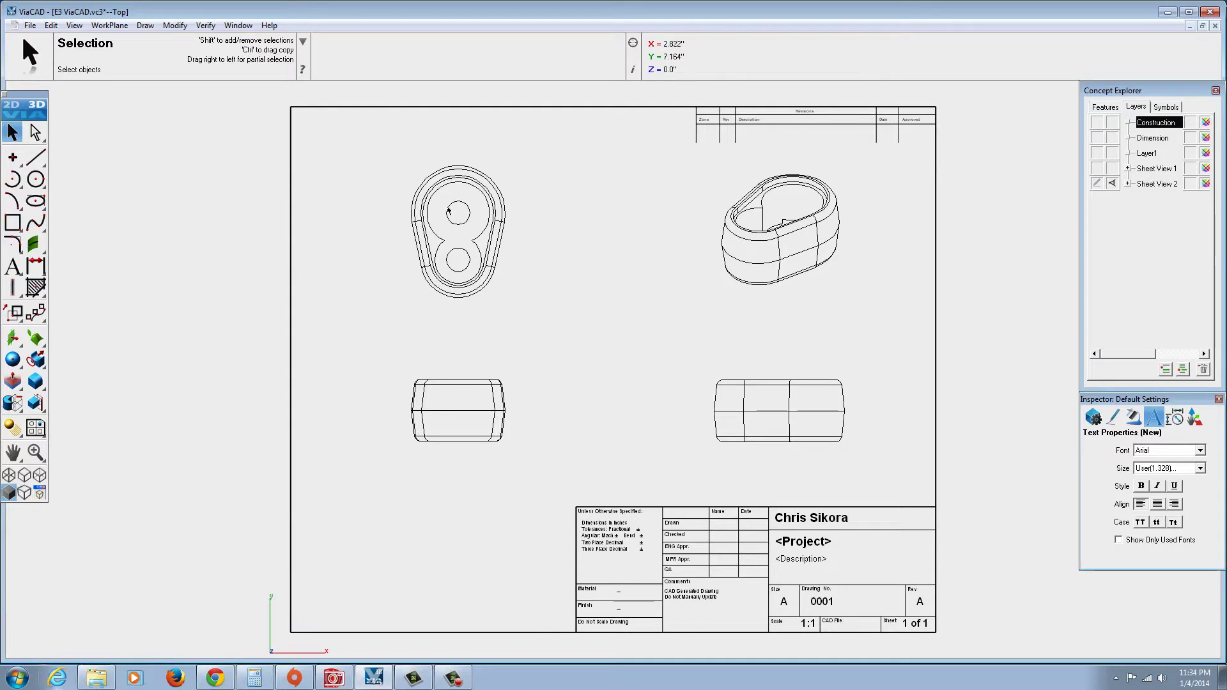
# Zoom into the new sheet and select its top view for sectioning
pyautogui.scroll(2, 458, 218)
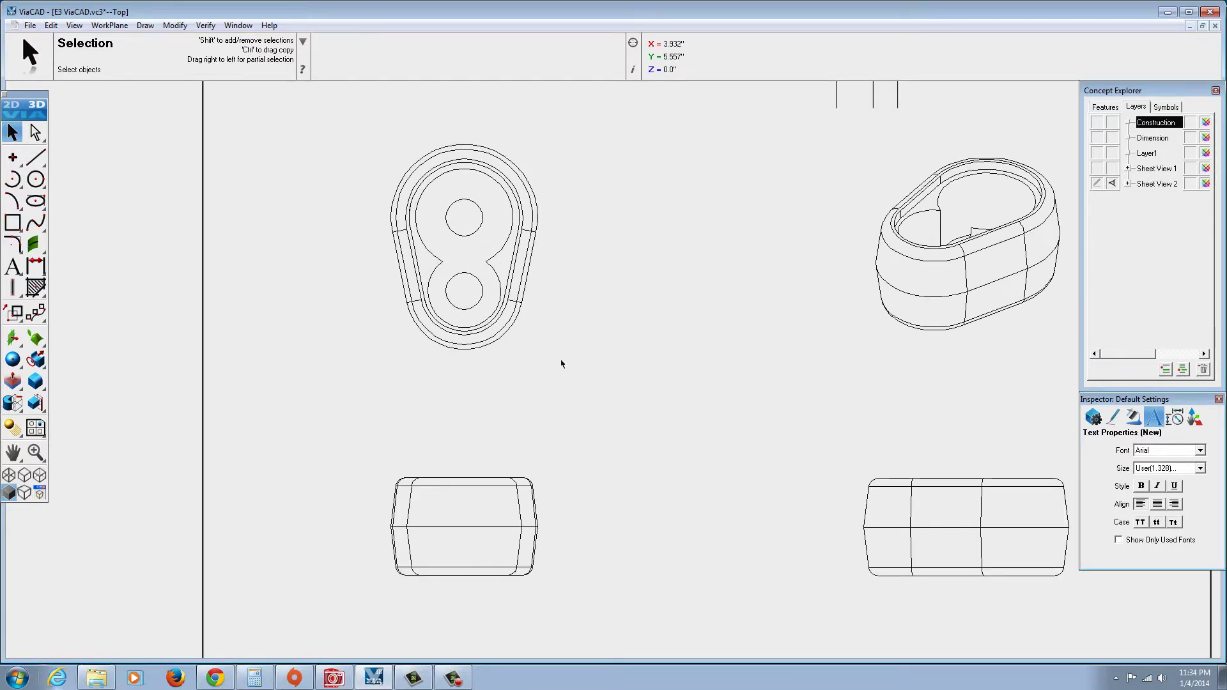
pyautogui.click(535, 320)
pyautogui.click(45, 435)
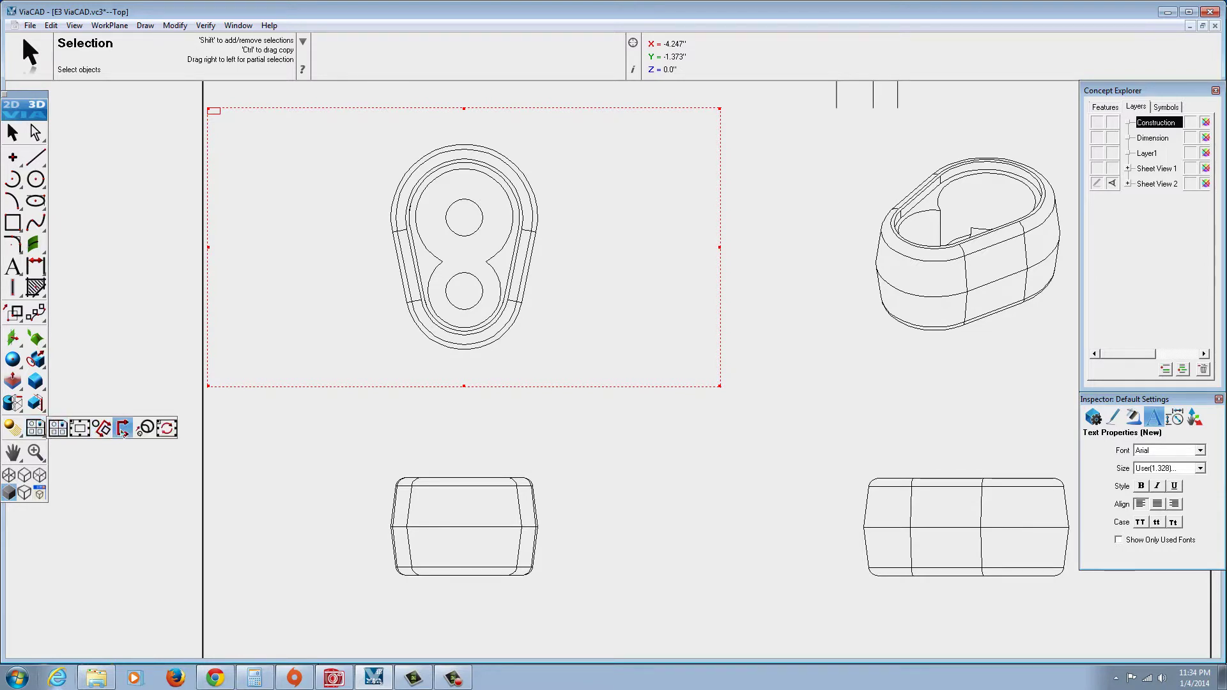
# Cut a vertical Section C-C through the top view's origin and place it to the right
pyautogui.click(123, 429)
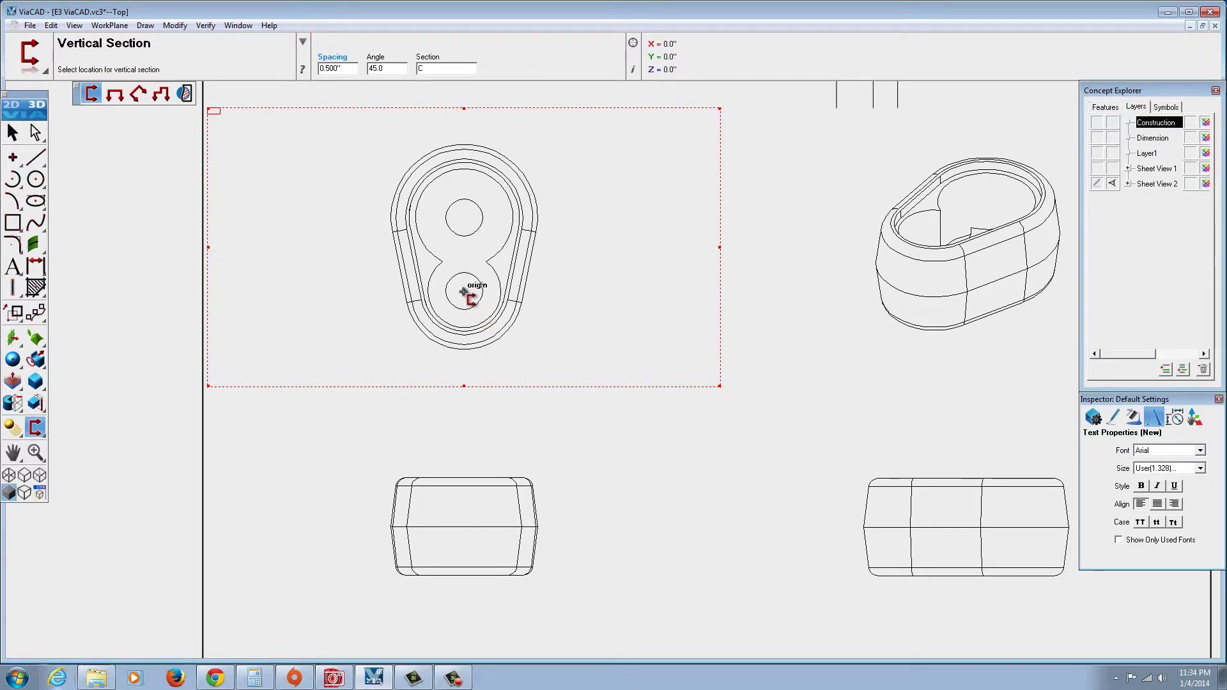
pyautogui.click(464, 292)
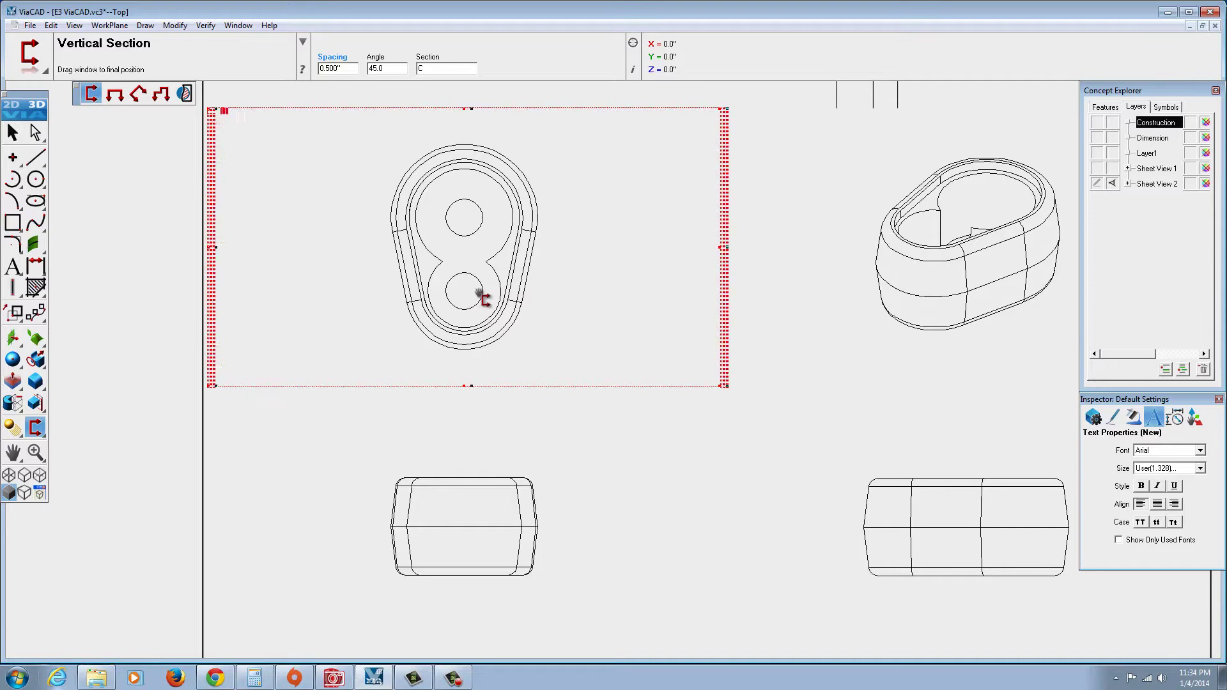
pyautogui.click(691, 302)
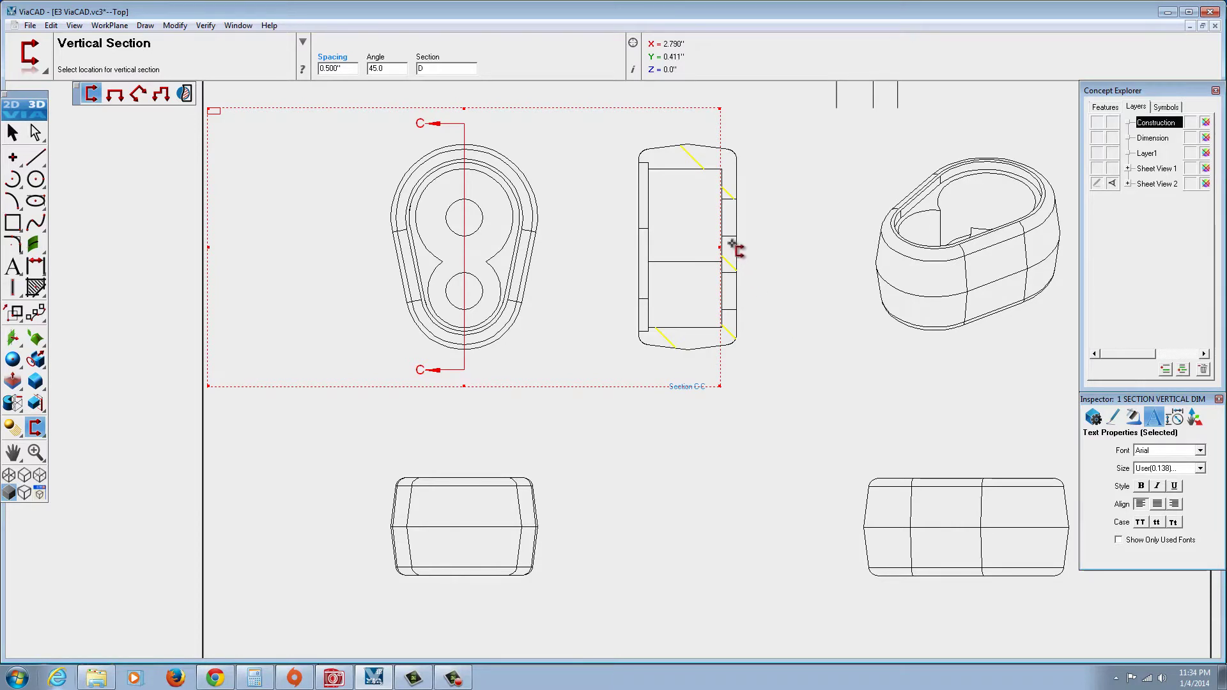
pyautogui.click(12, 133)
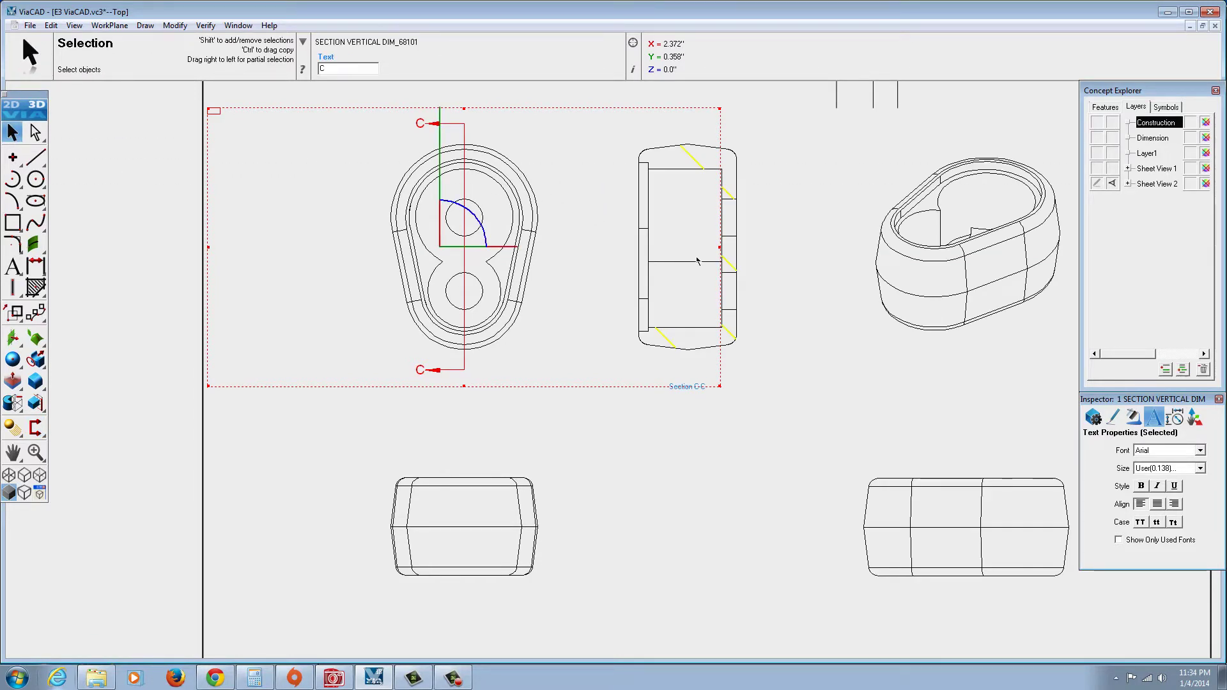
# Change the Section C-C hatch spacing to 0.125" in the Inspector, keeping black fill
pyautogui.scroll(2, 728, 203)
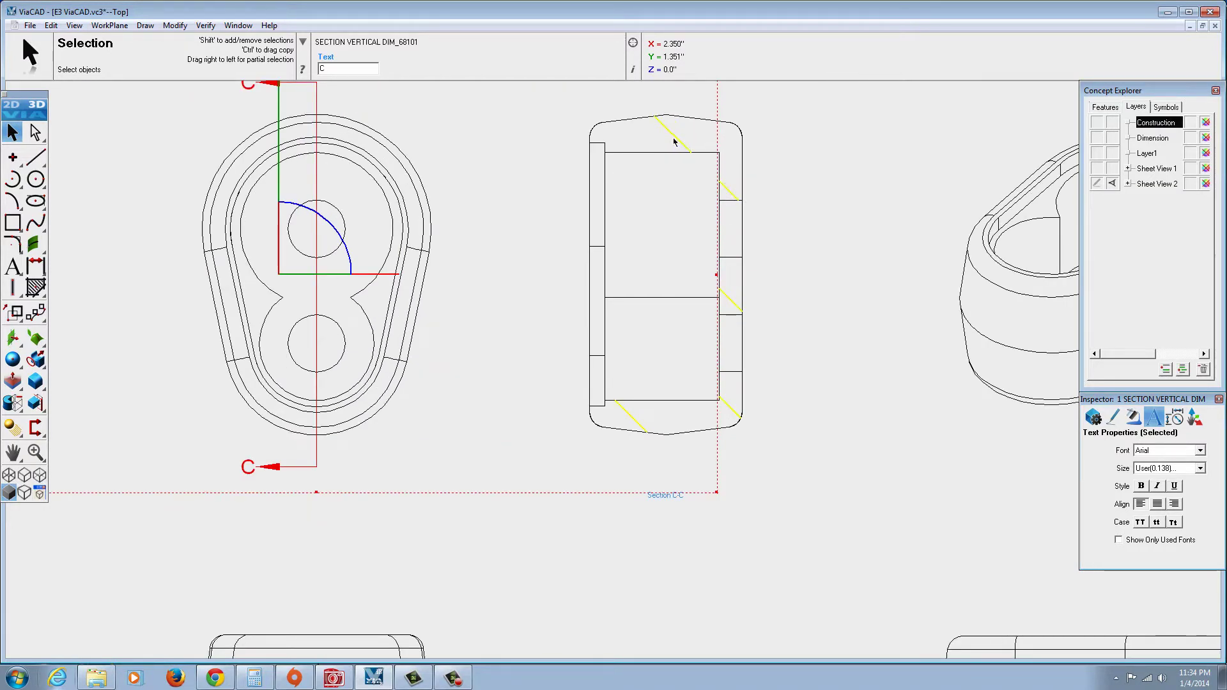
pyautogui.press('Escape')
pyautogui.click(732, 198)
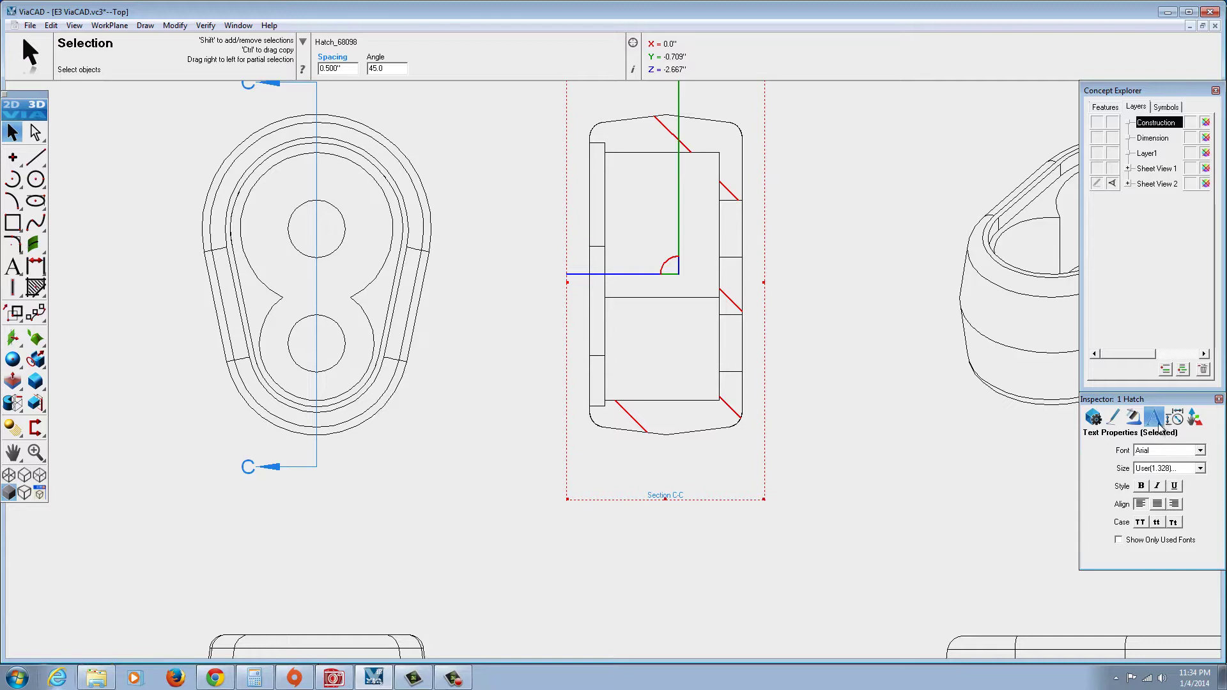
pyautogui.click(1133, 422)
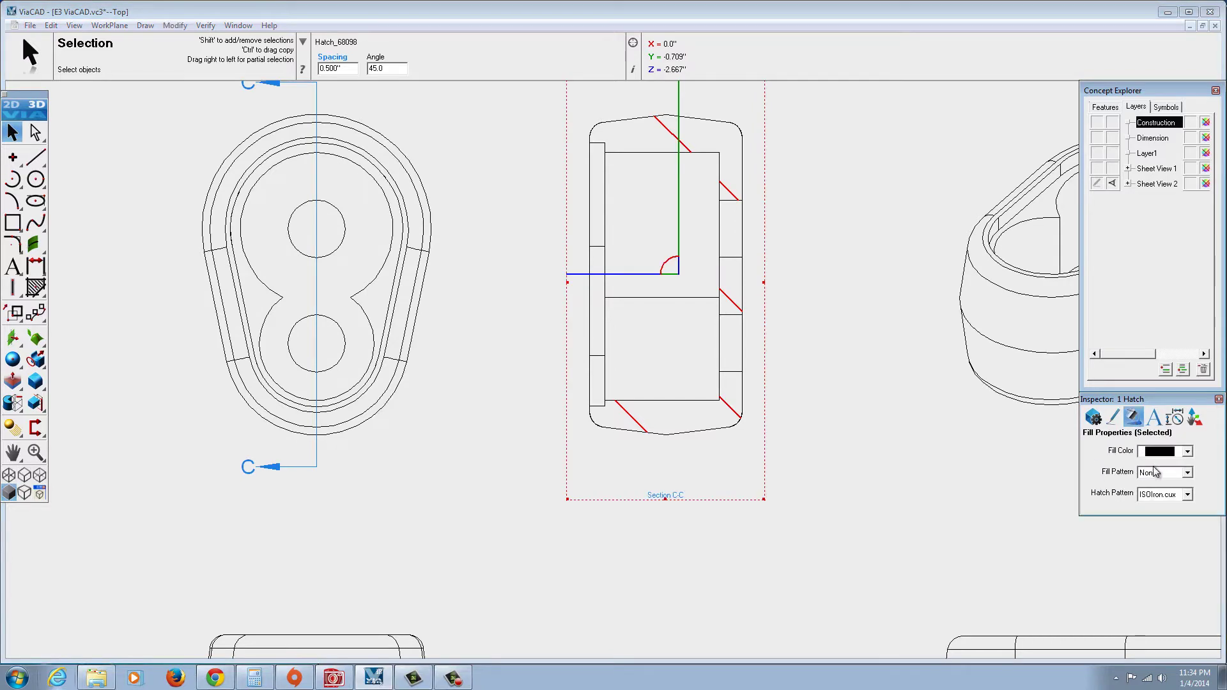
pyautogui.click(1187, 453)
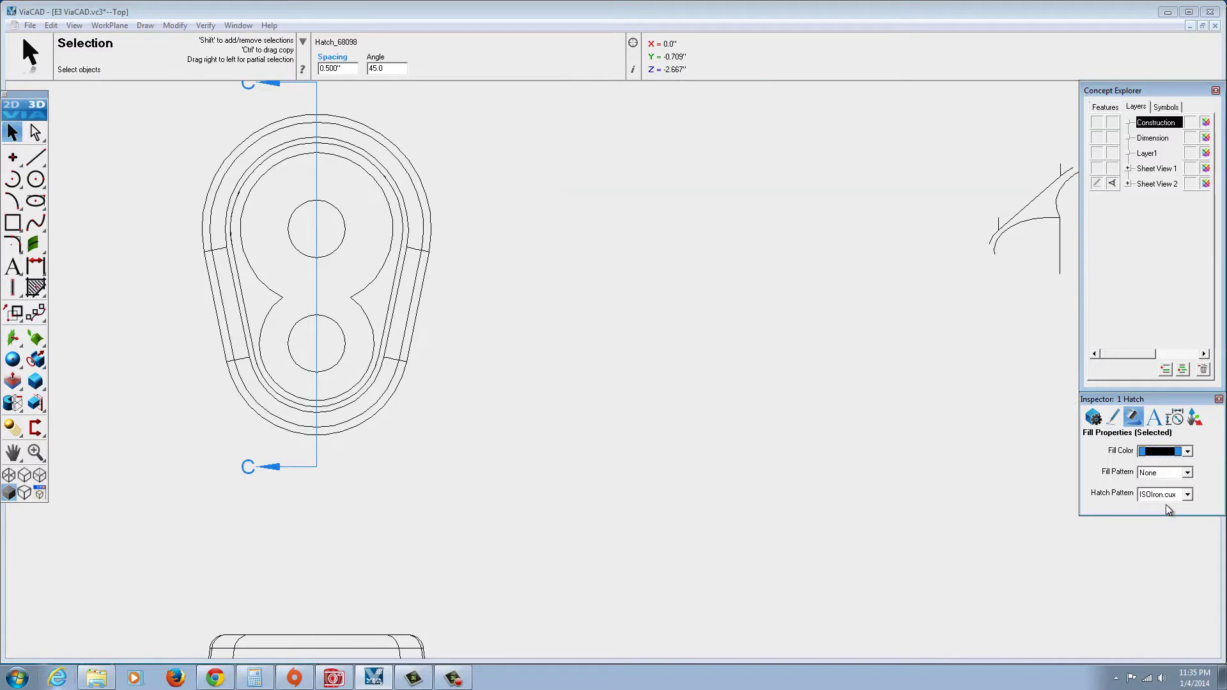
pyautogui.click(1168, 511)
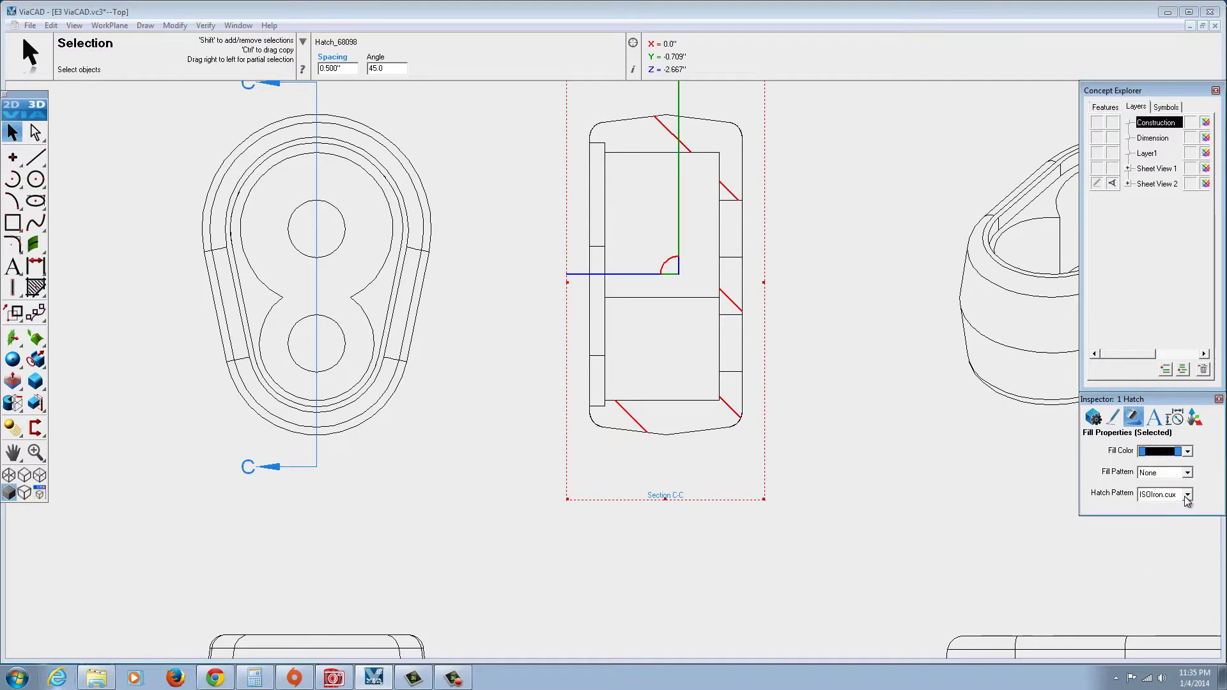
pyautogui.click(1175, 419)
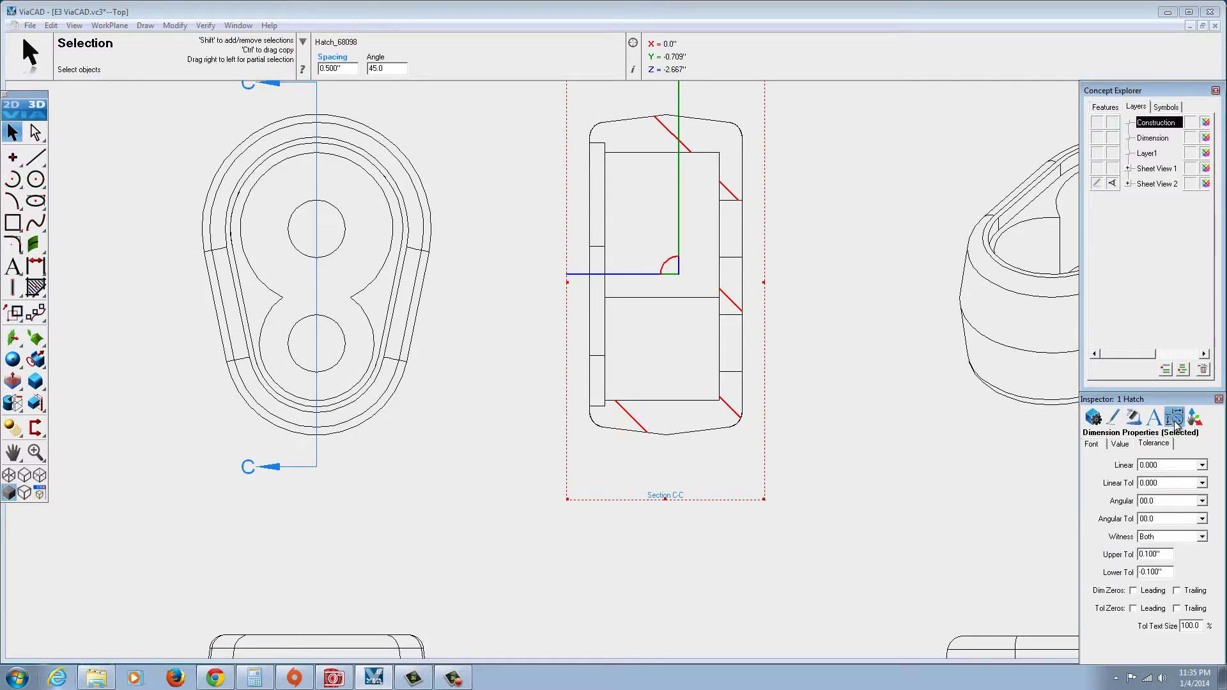
pyautogui.click(1094, 418)
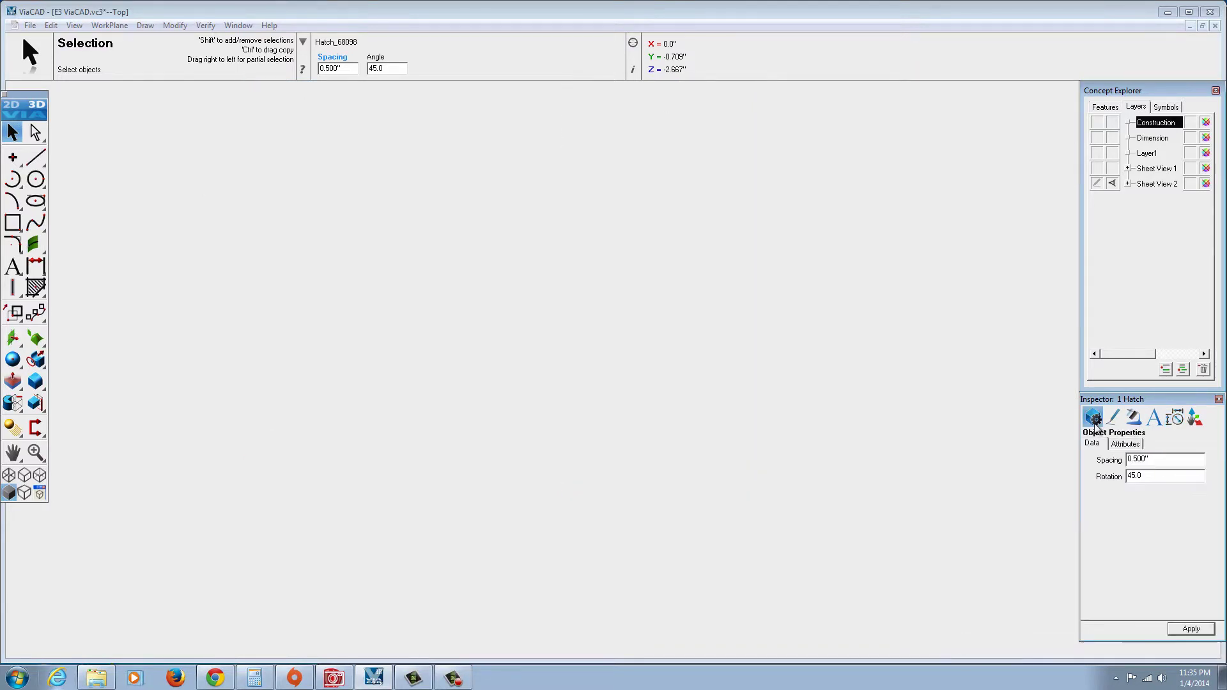
pyautogui.click(1135, 460)
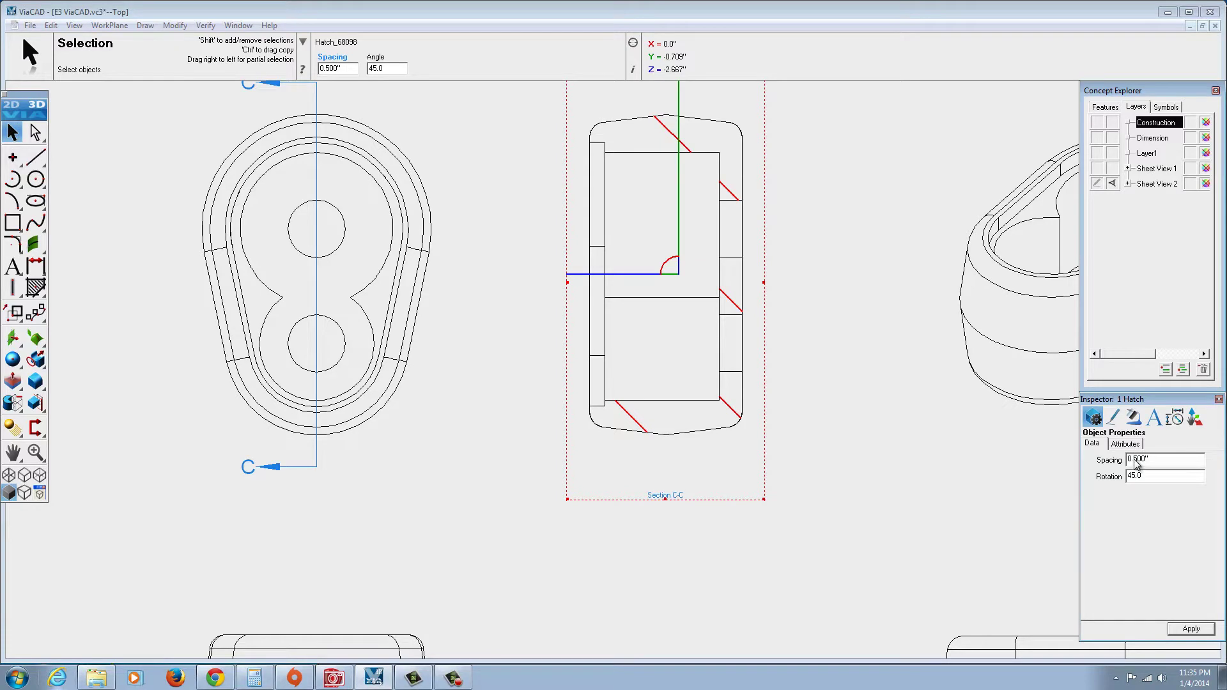
pyautogui.write('12')
pyautogui.click(1191, 629)
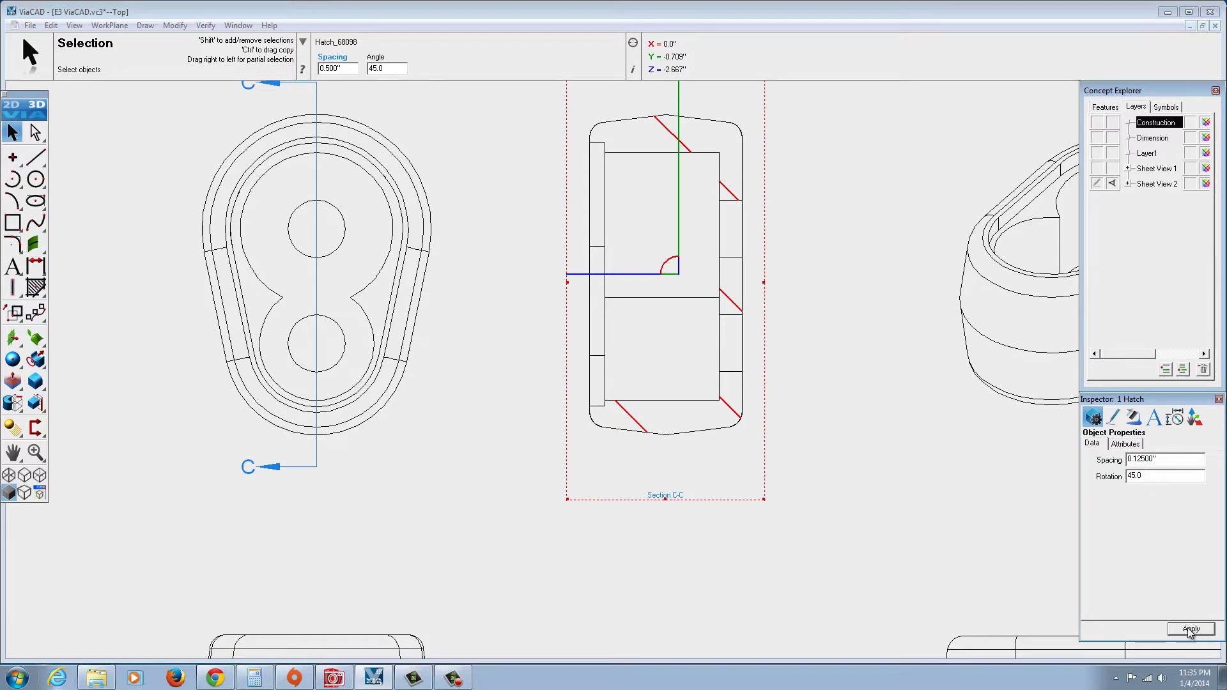
# Set the Section C-C hatch colour to Green on the Inspector Attributes tab
pyautogui.click(928, 408)
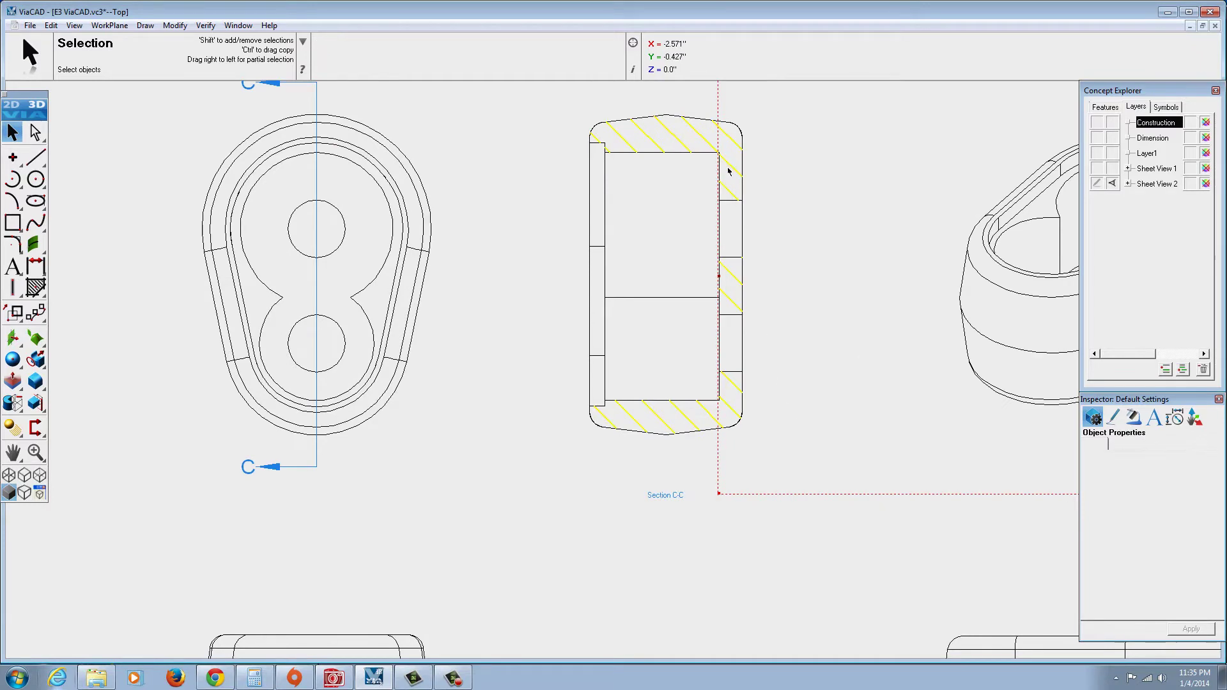
pyautogui.click(702, 138)
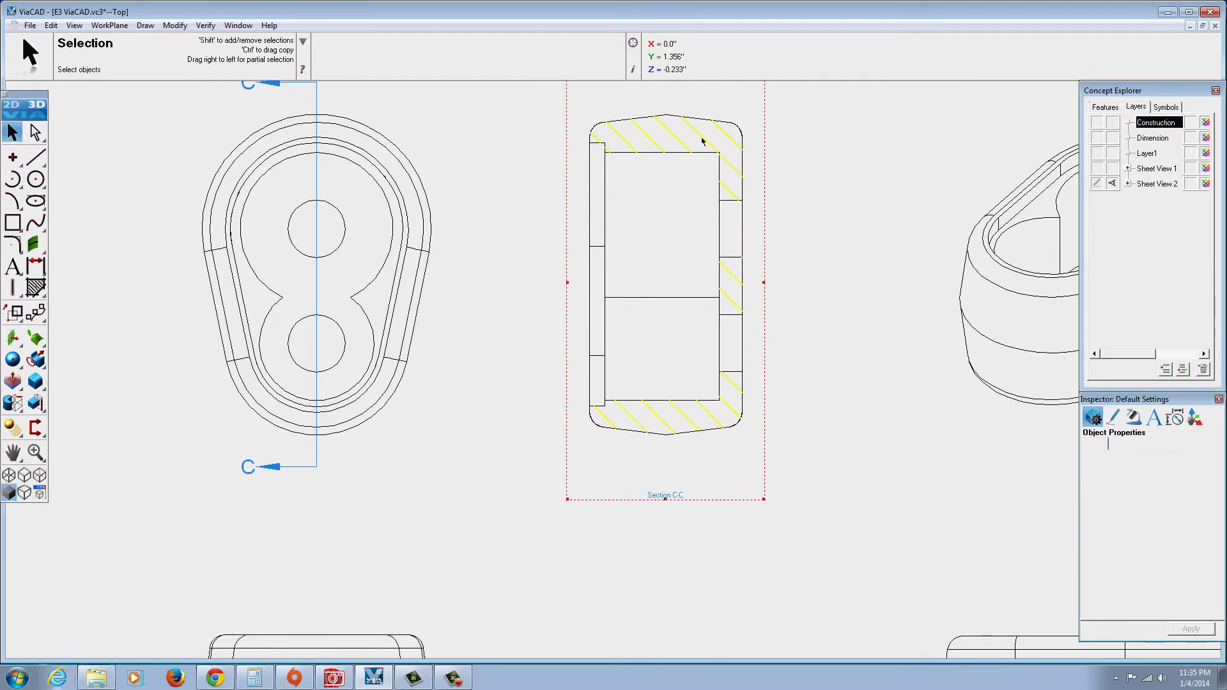
pyautogui.click(1133, 417)
pyautogui.click(1187, 452)
pyautogui.click(1171, 505)
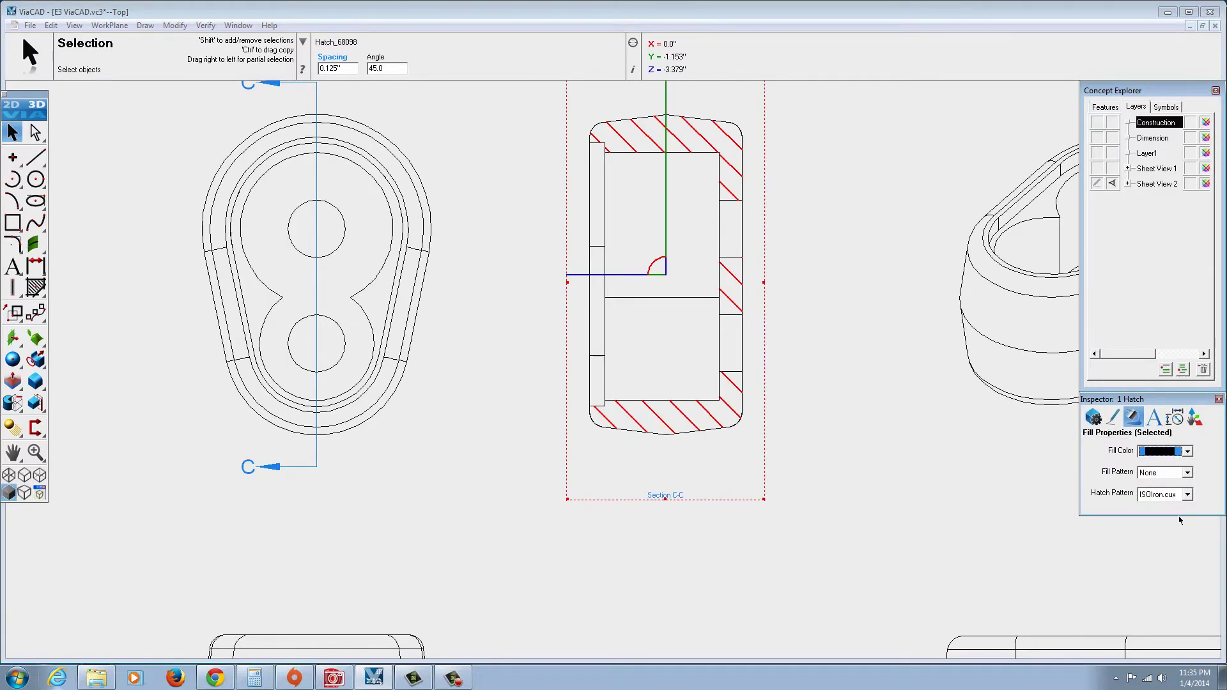
pyautogui.click(823, 480)
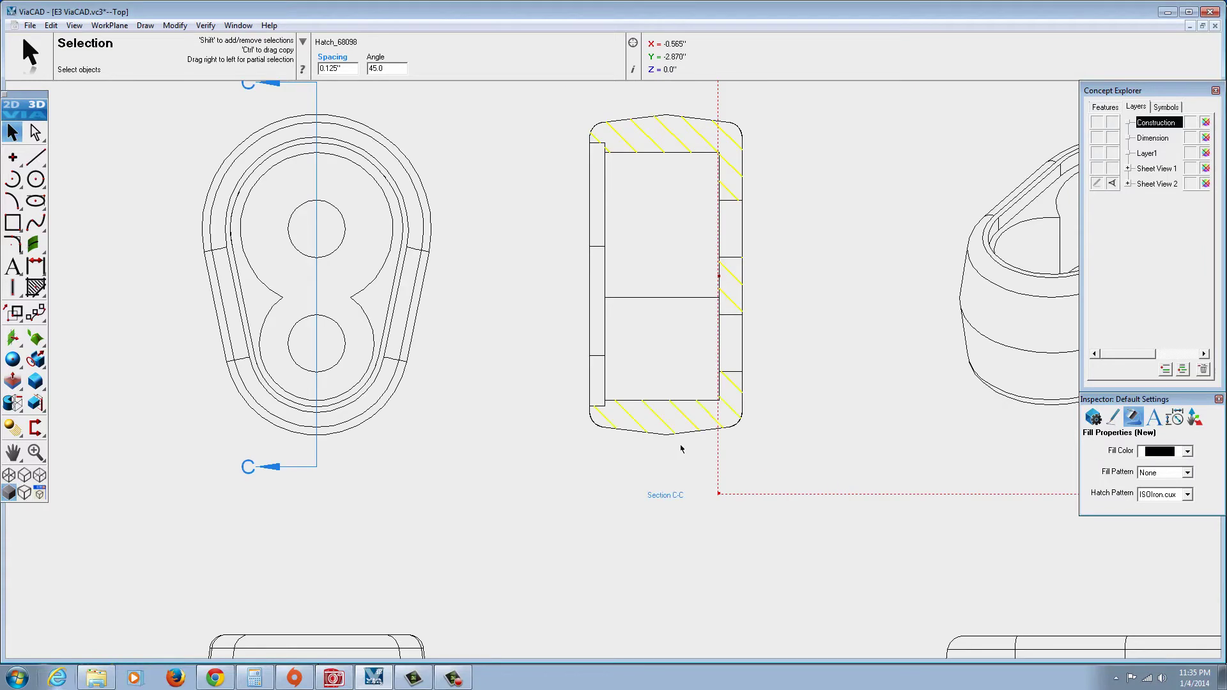
pyautogui.click(687, 423)
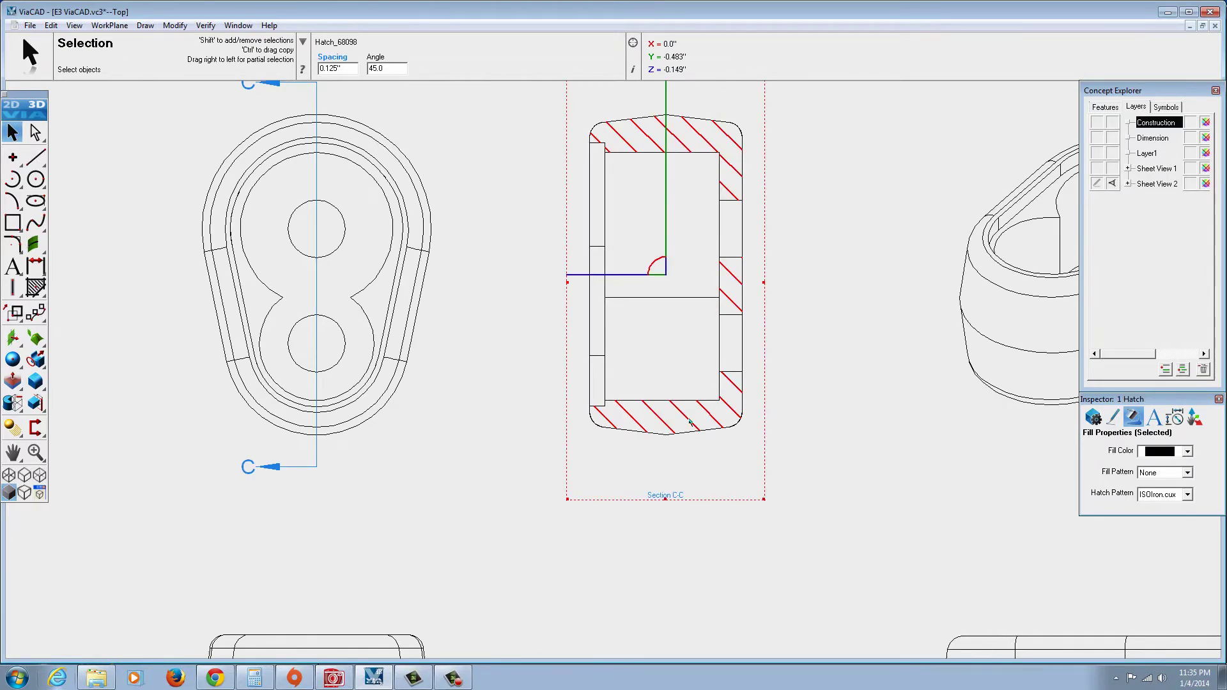
pyautogui.click(1094, 419)
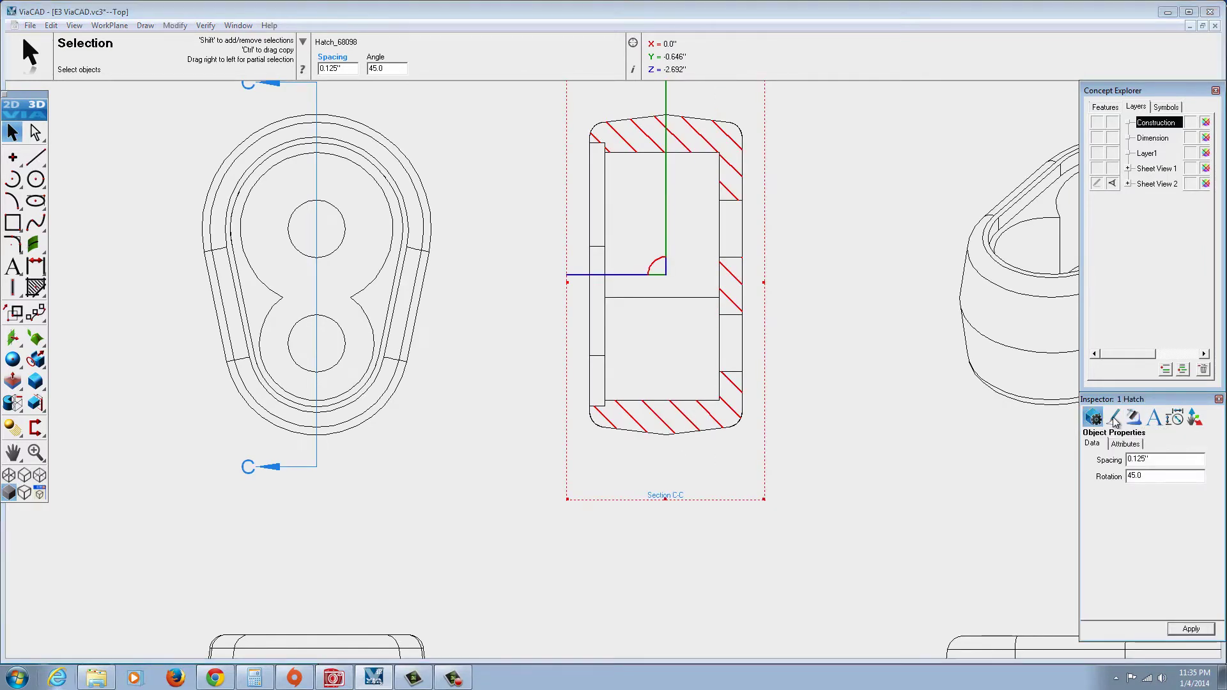
pyautogui.click(1127, 445)
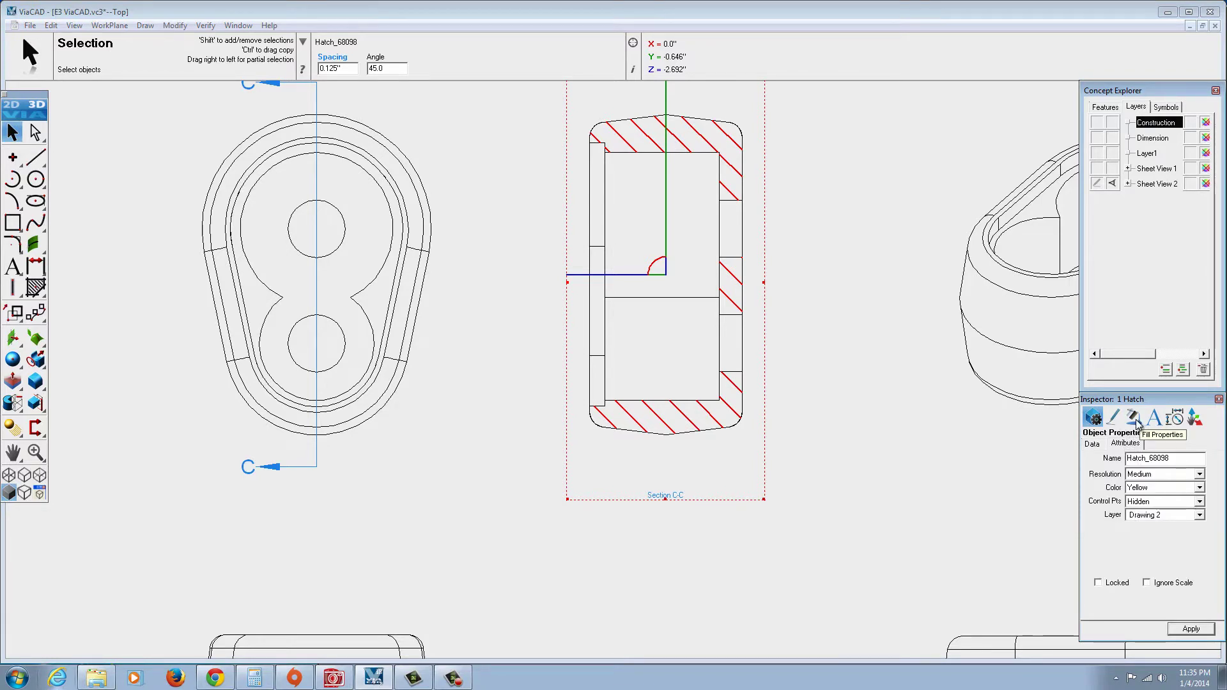
pyautogui.click(1200, 489)
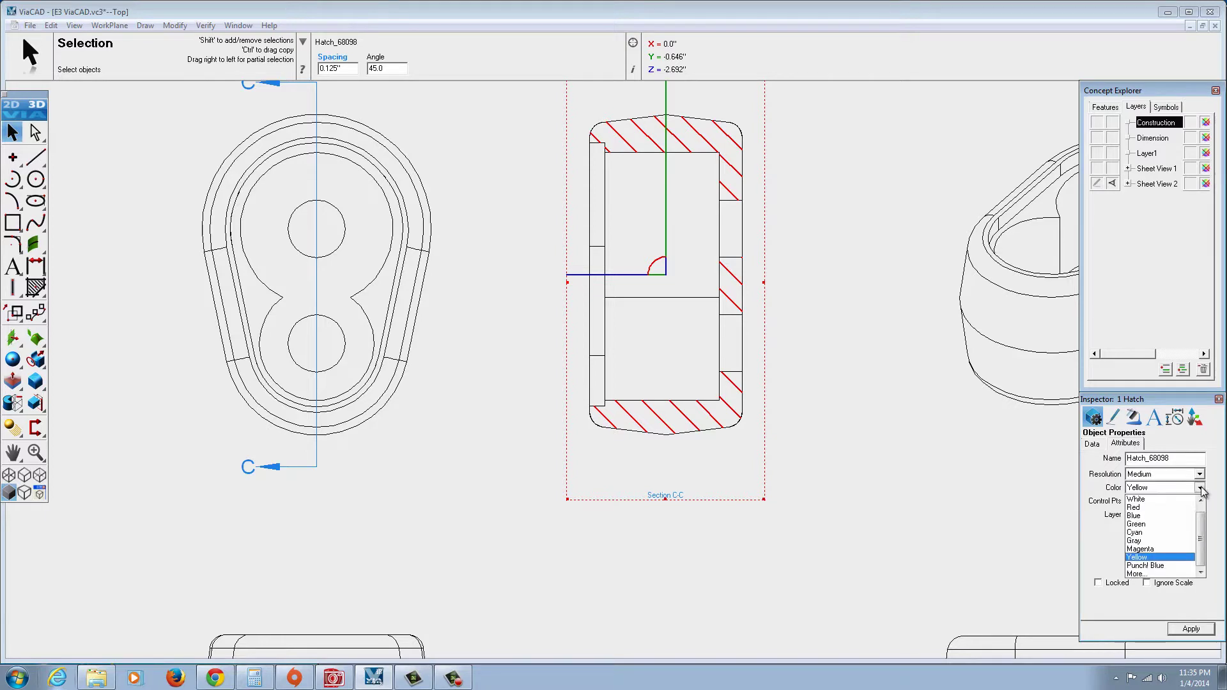
pyautogui.click(1144, 524)
pyautogui.click(1185, 629)
pyautogui.click(817, 406)
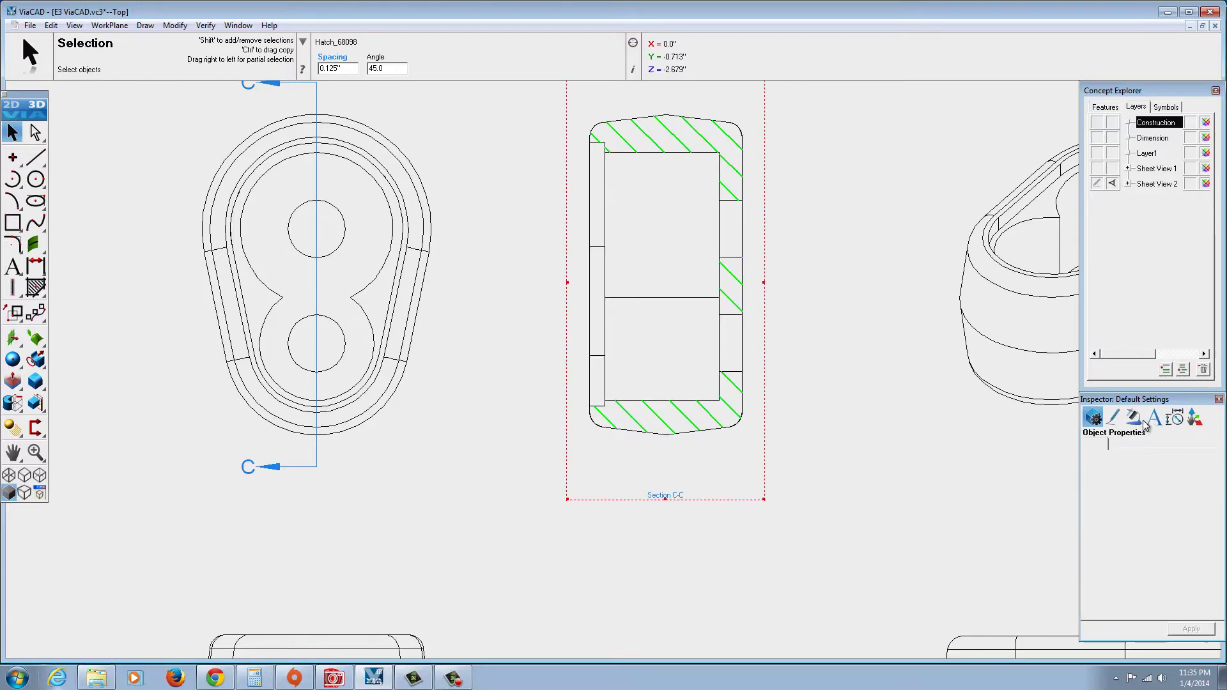
# Tighten the green hatch spacing to 0.06"
pyautogui.click(690, 423)
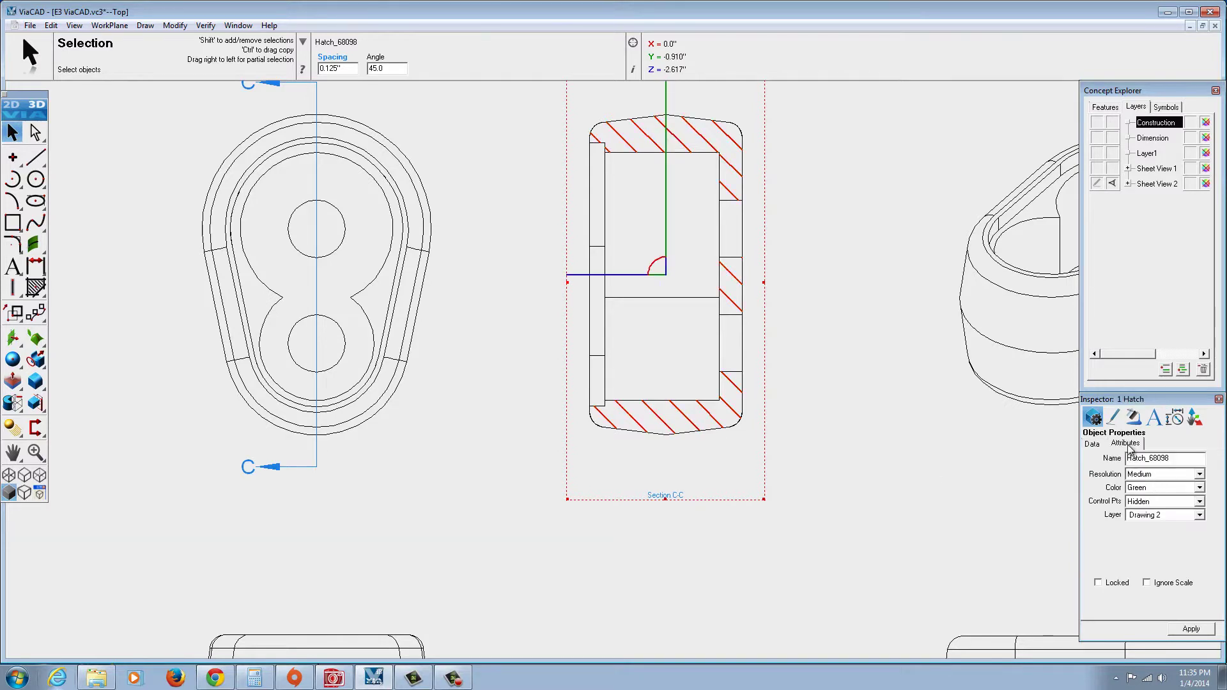
pyautogui.click(1175, 418)
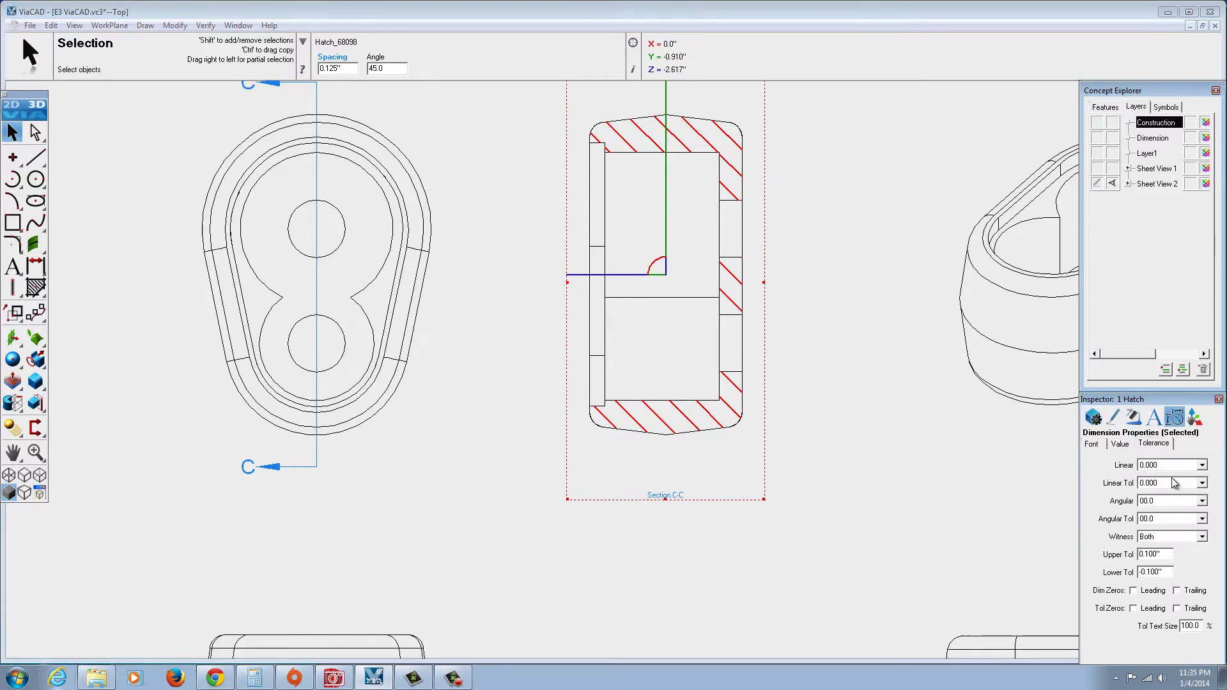
pyautogui.click(1092, 421)
pyautogui.click(1094, 444)
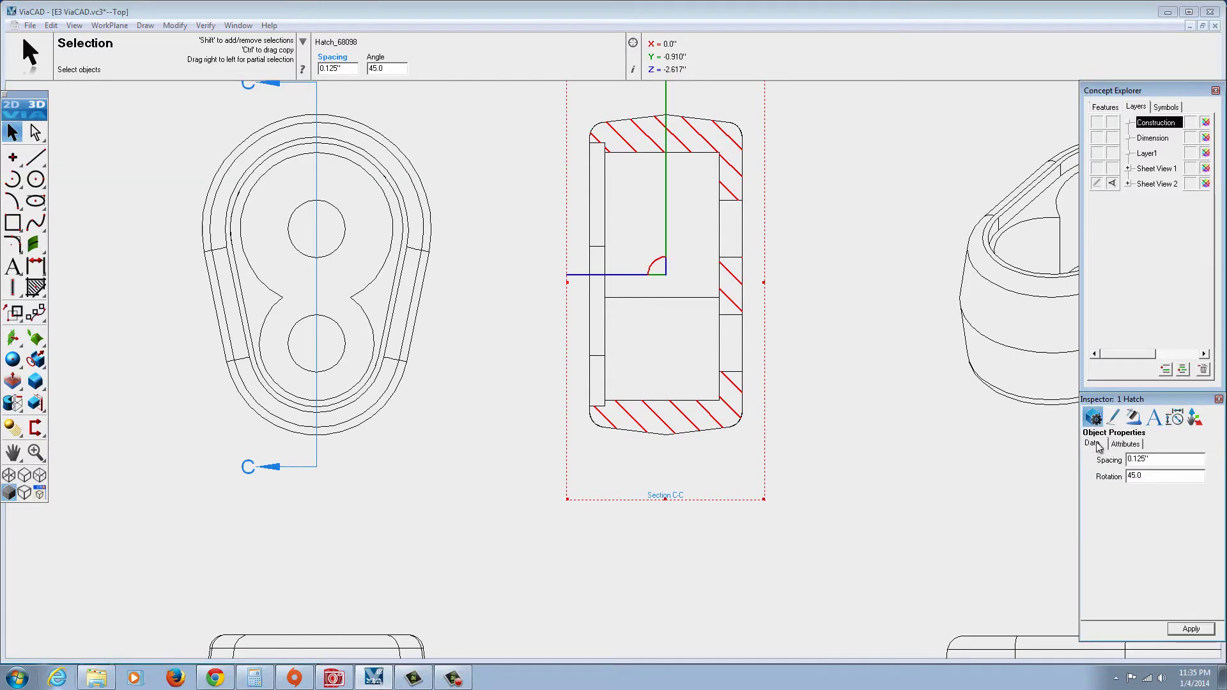
pyautogui.moveTo(1135, 459); pyautogui.dragTo(1144, 459)
pyautogui.write('06')
pyautogui.press('Return')
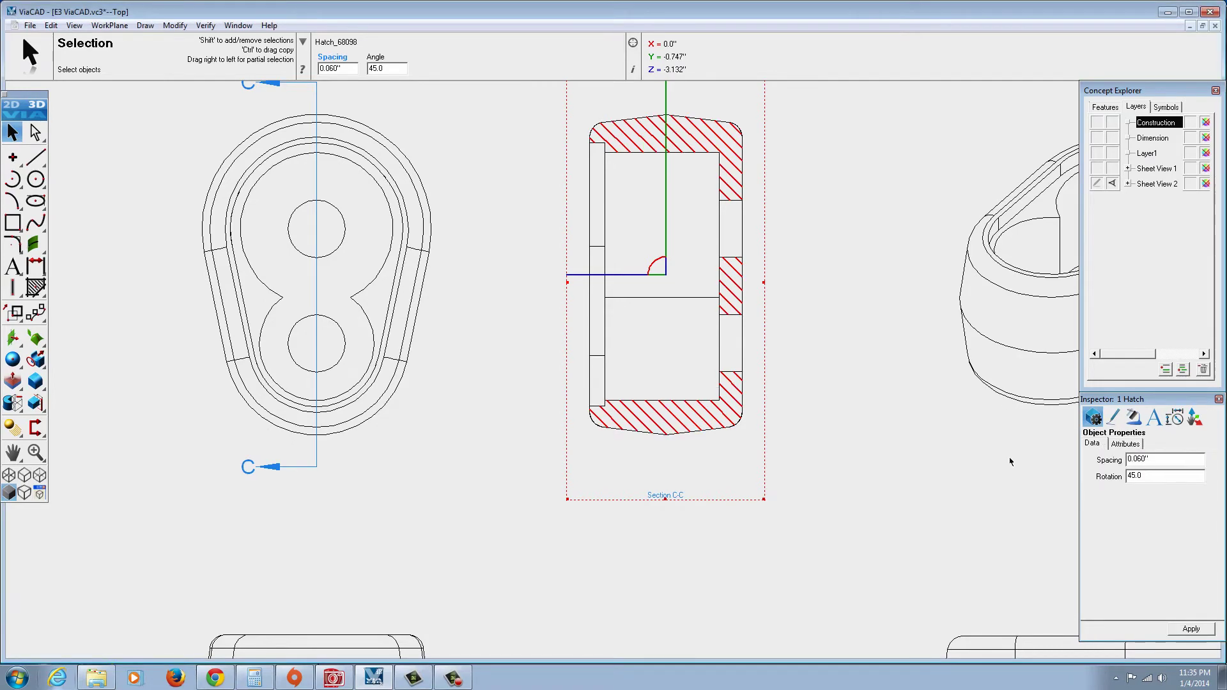
pyautogui.click(842, 458)
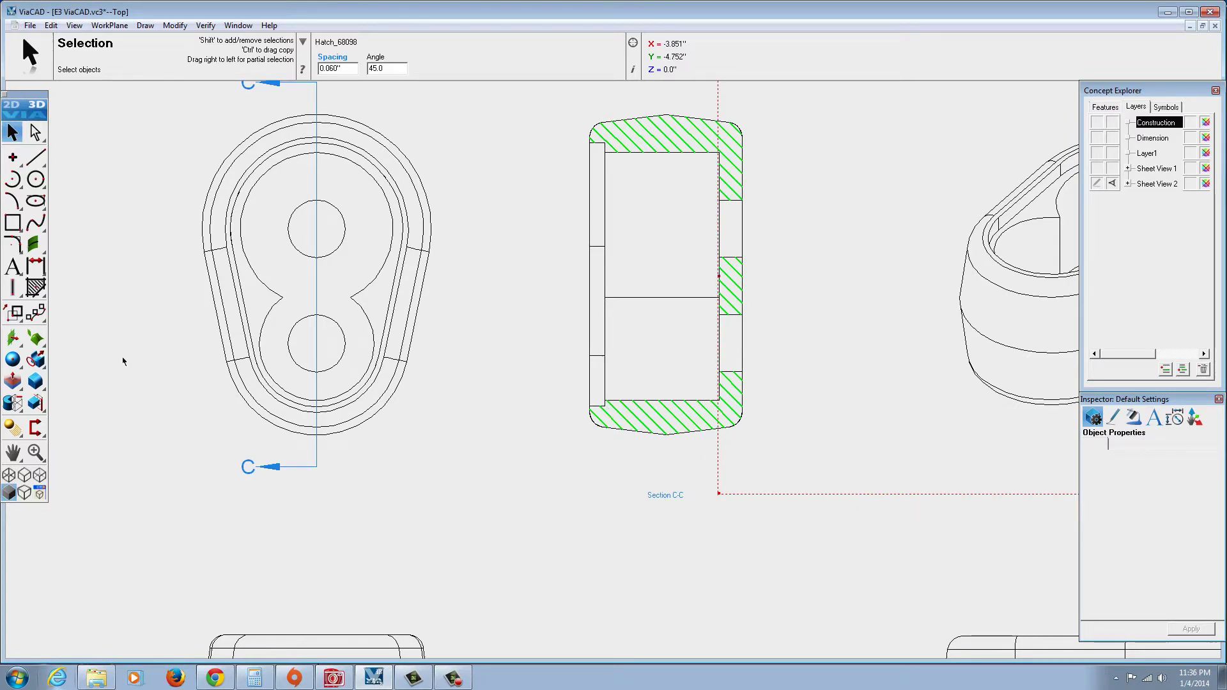
# Begin a detail view near Section C-C's corner, abandon it, and reselect the section view
pyautogui.click(45, 436)
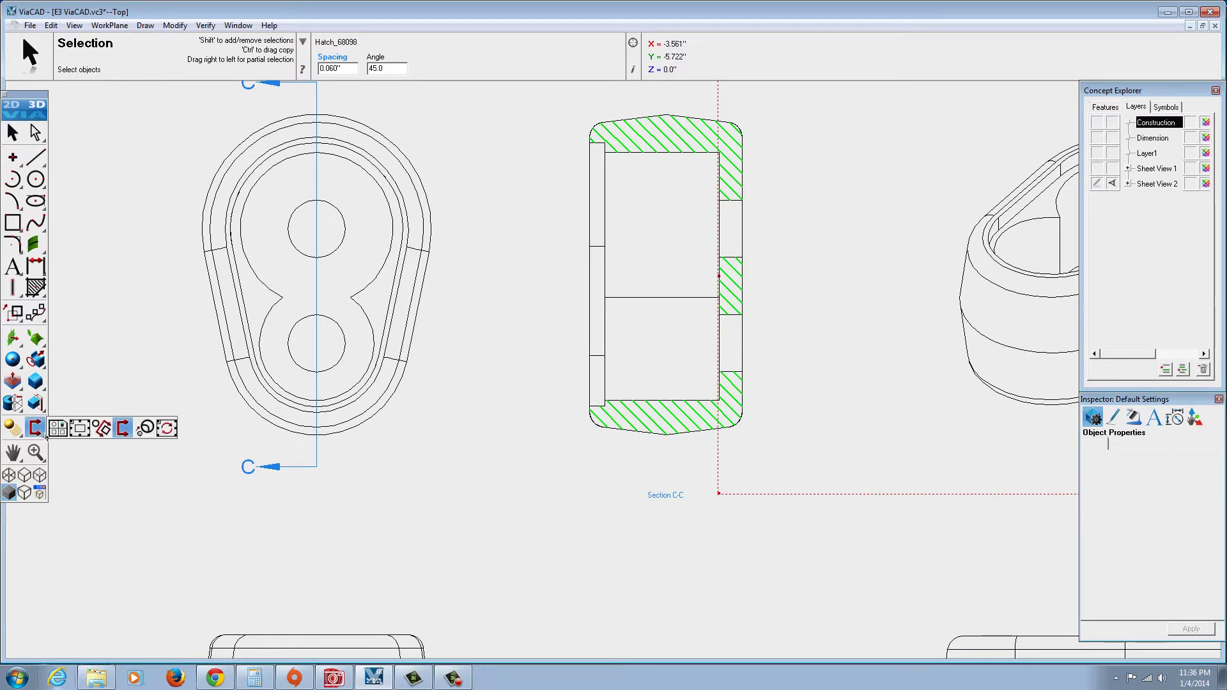
pyautogui.click(144, 428)
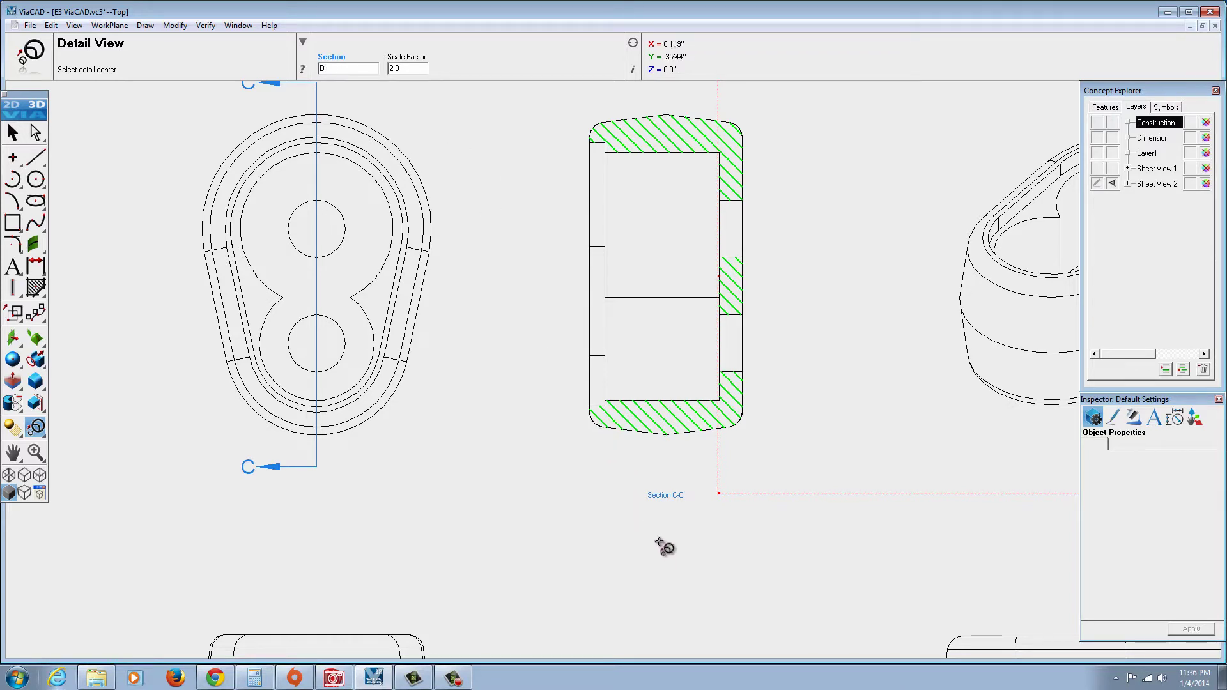
pyautogui.click(620, 417)
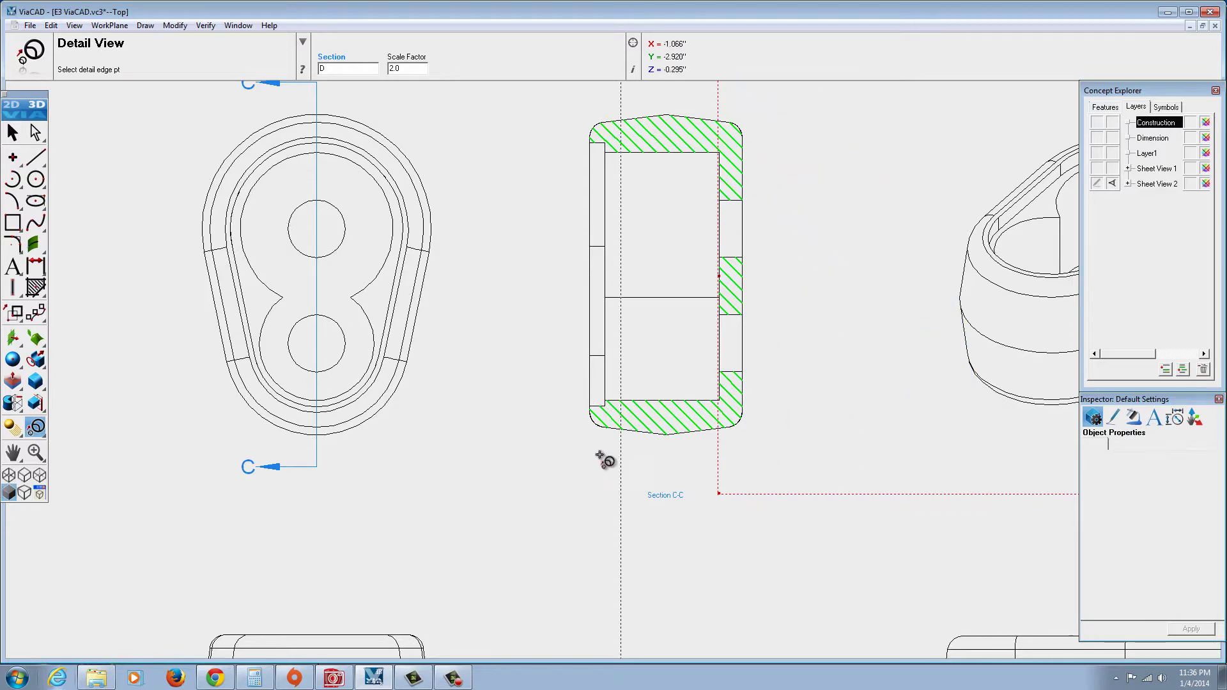
pyautogui.click(12, 132)
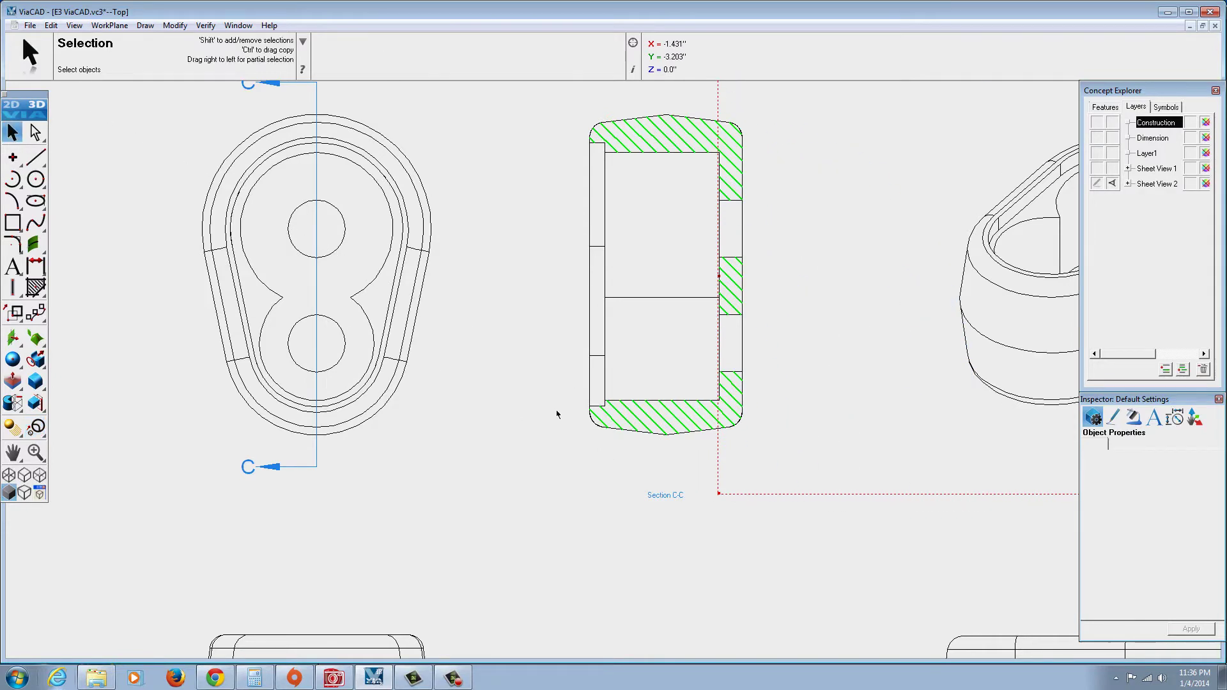
pyautogui.click(627, 455)
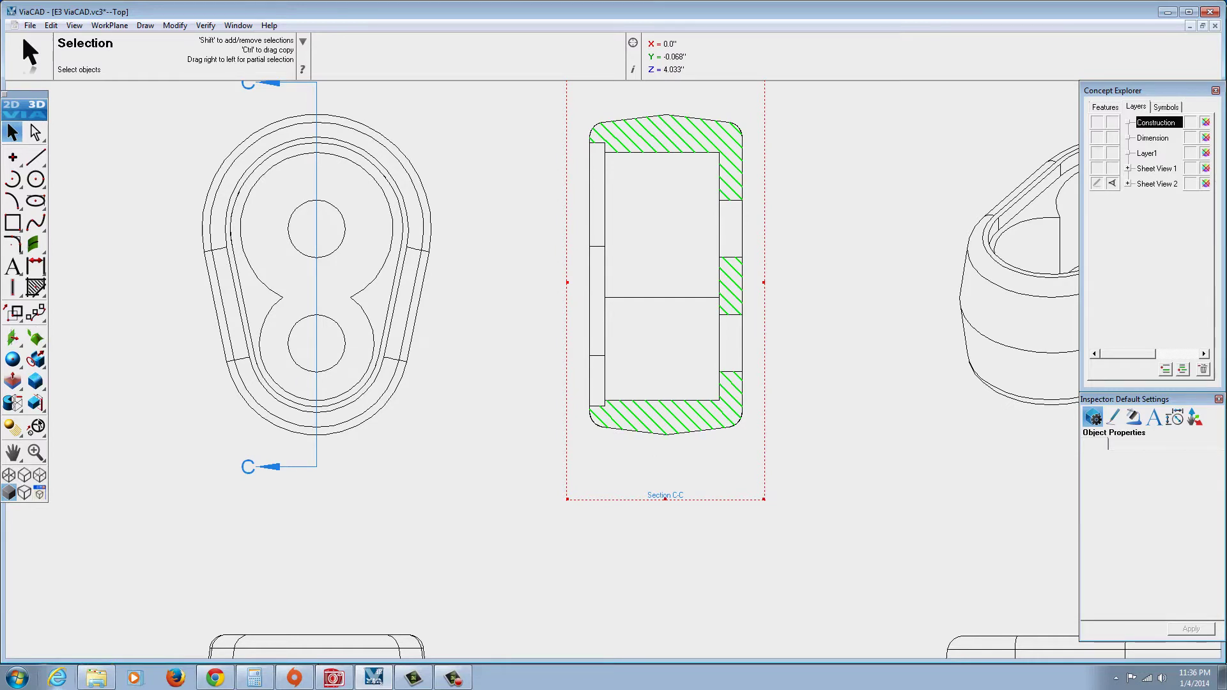
# Create Detail D of Section C-C's lower-left corner and place it below the section
pyautogui.click(35, 427)
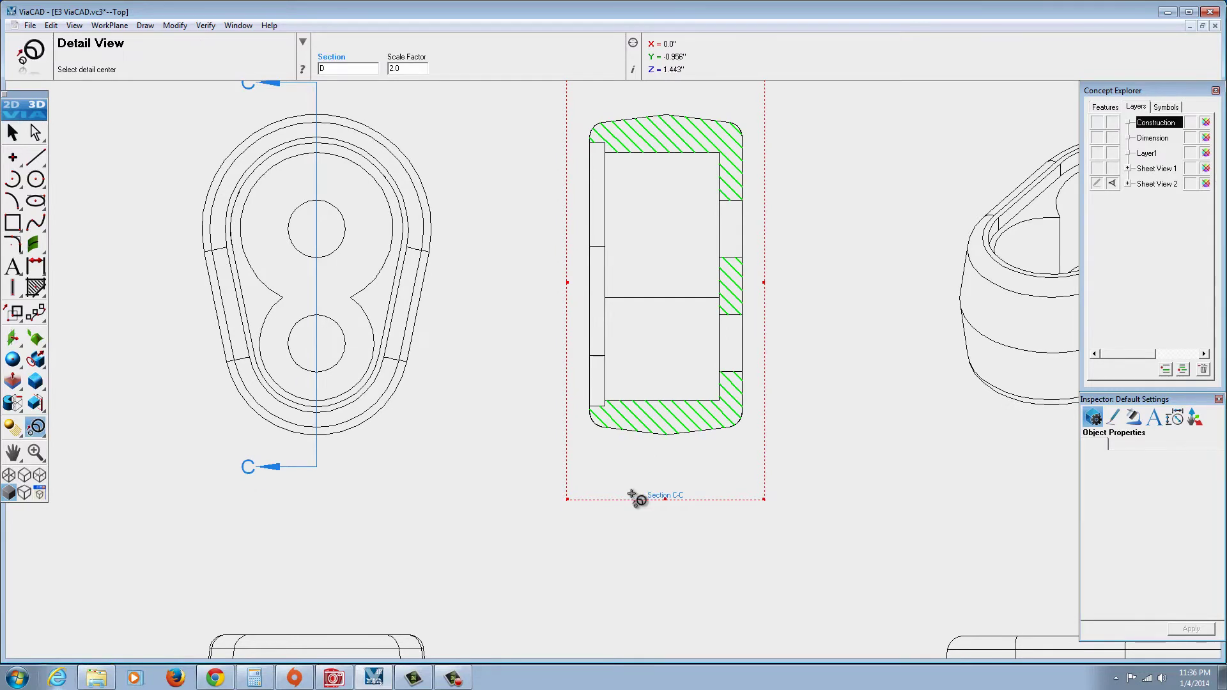
pyautogui.click(609, 414)
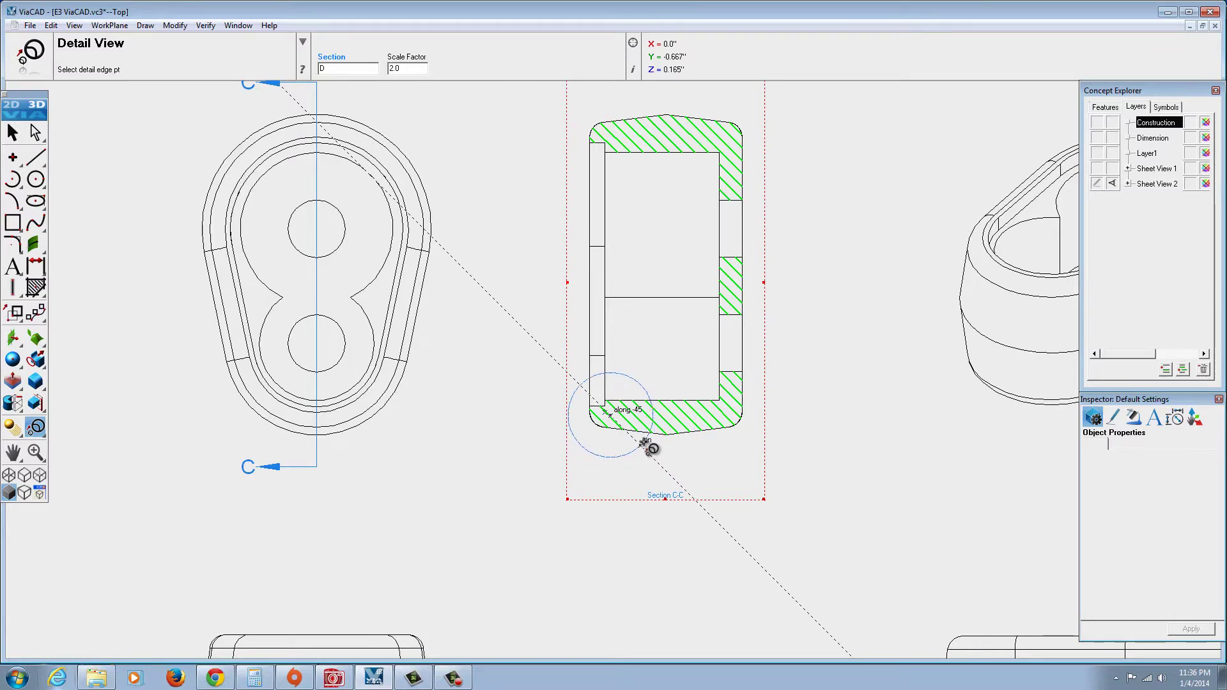
pyautogui.click(647, 443)
pyautogui.scroll(-3, 707, 583)
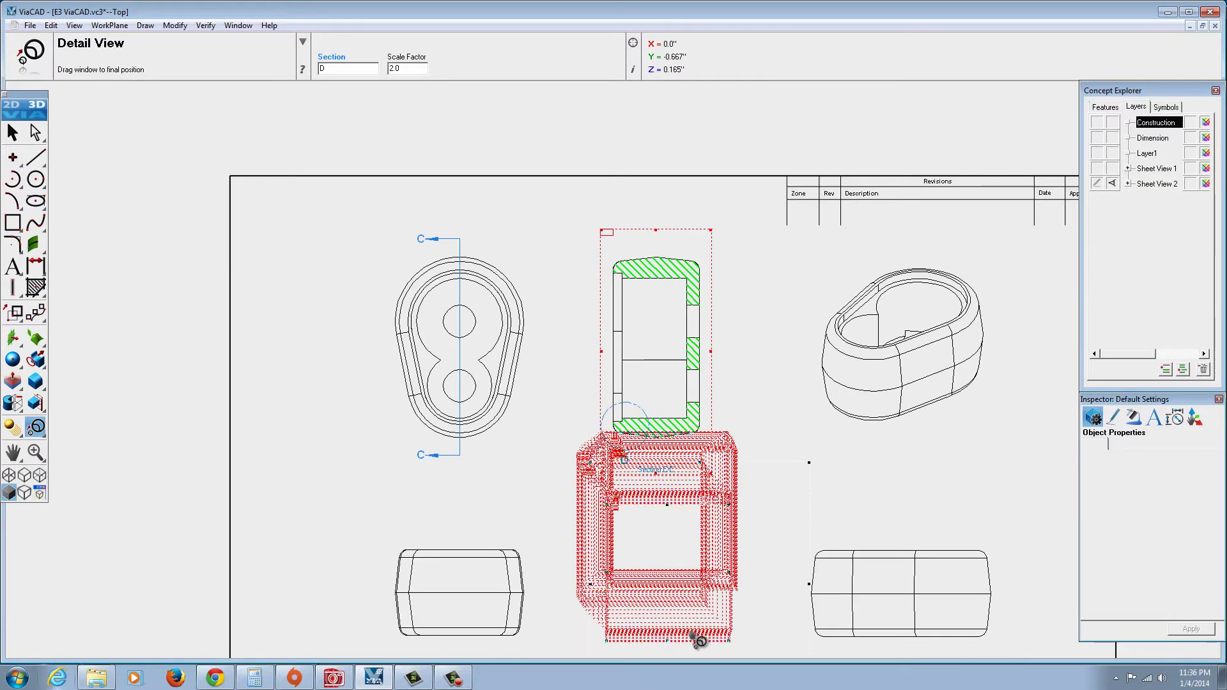
pyautogui.click(700, 641)
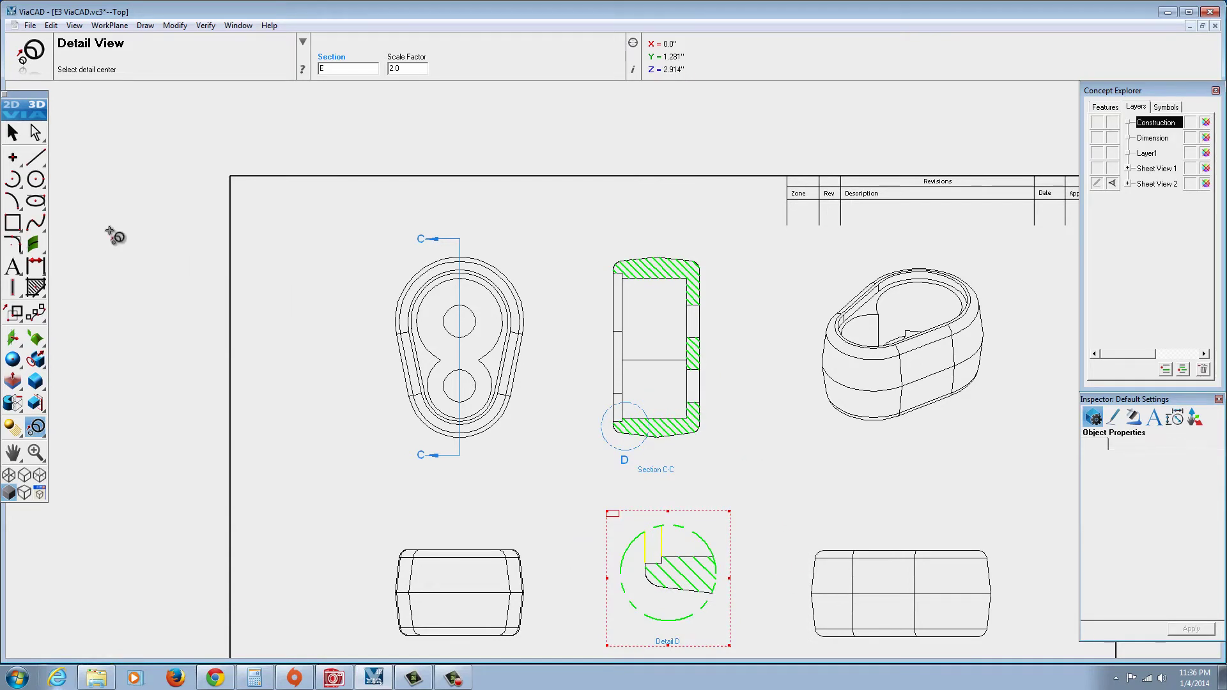
pyautogui.click(12, 132)
pyautogui.click(403, 396)
pyautogui.click(530, 495)
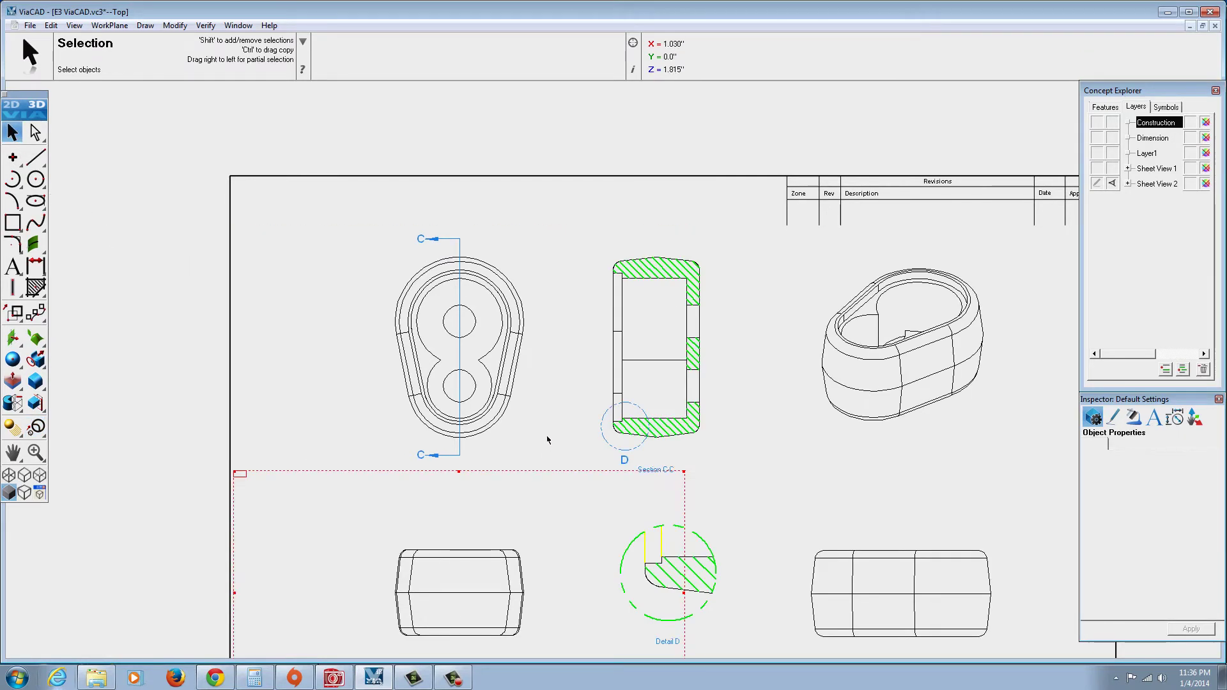
# Add center marks to the lower and upper small circles in the top view
pyautogui.scroll(3, 480, 382)
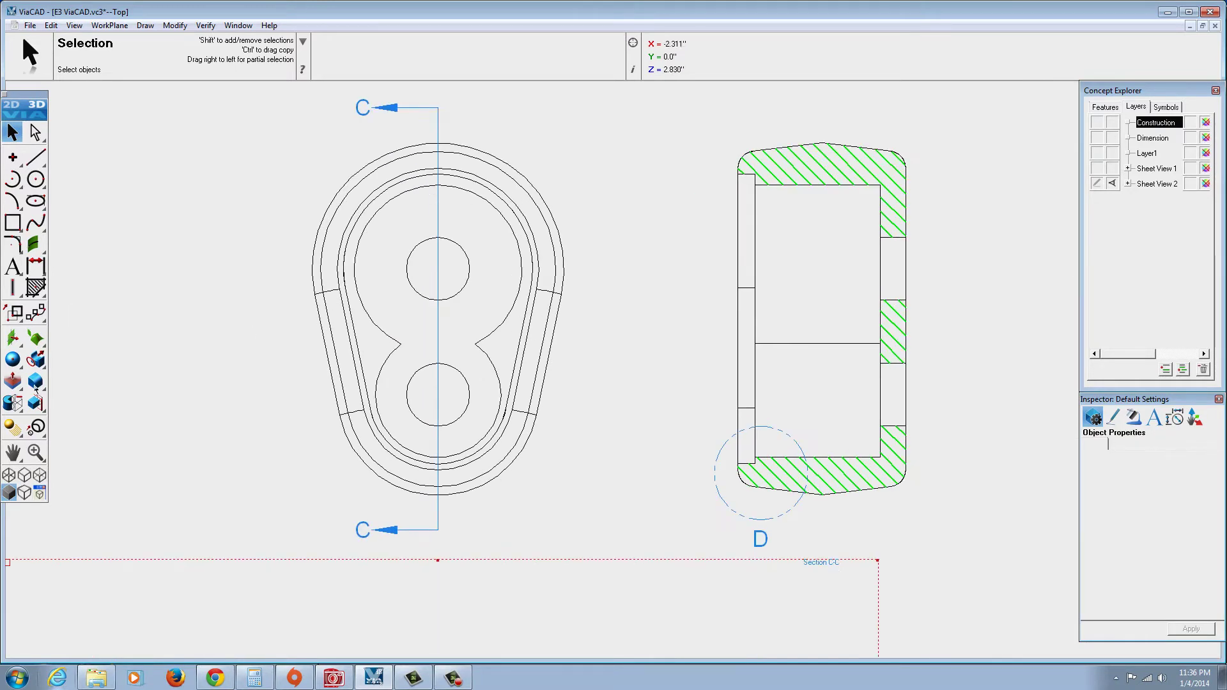
pyautogui.click(44, 276)
pyautogui.moveTo(44, 276); pyautogui.dragTo(215, 268)
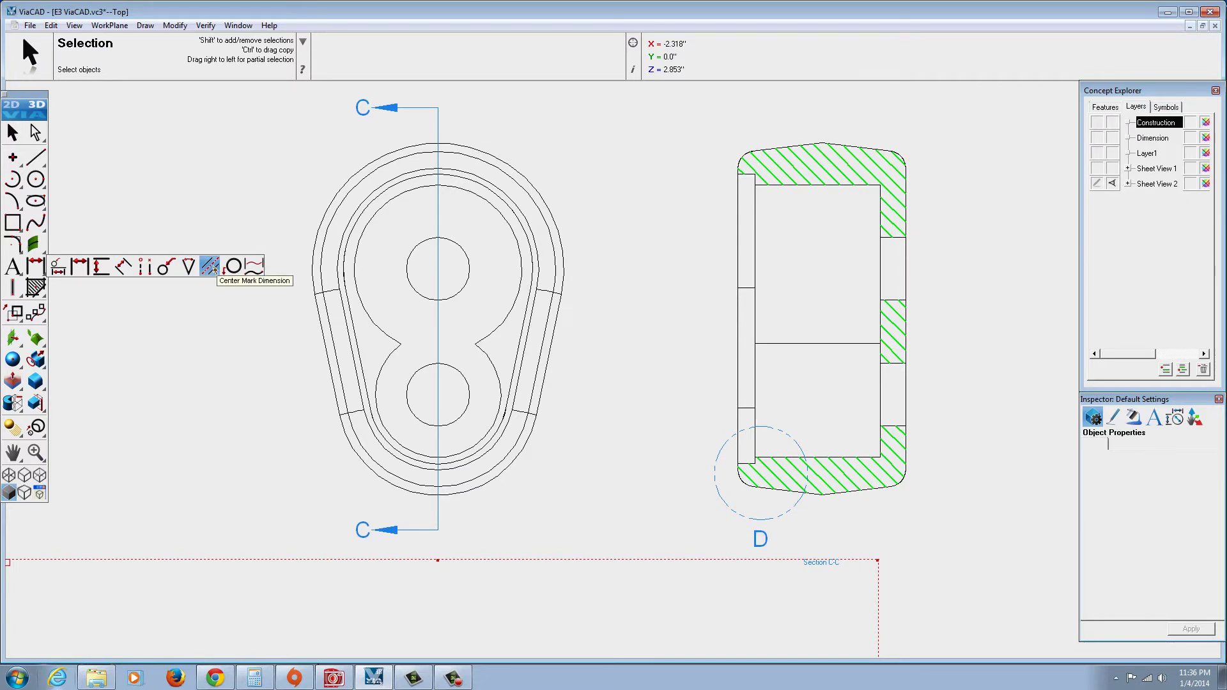
pyautogui.moveTo(215, 268); pyautogui.dragTo(215, 268)
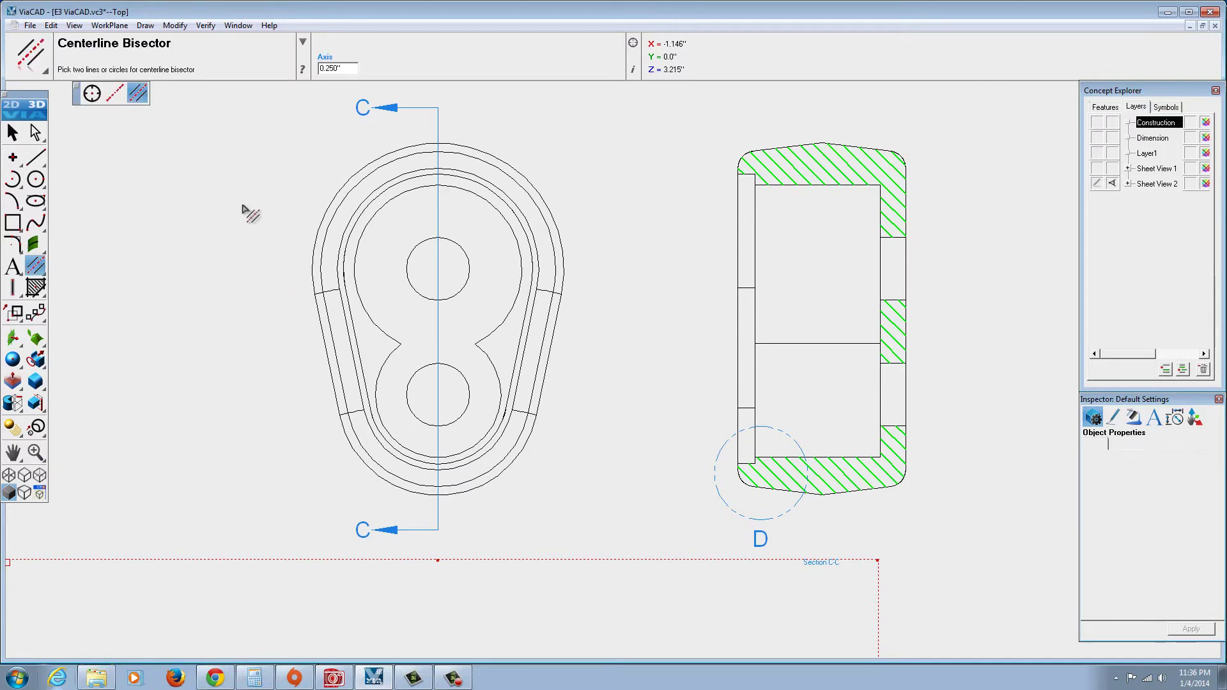
pyautogui.click(93, 94)
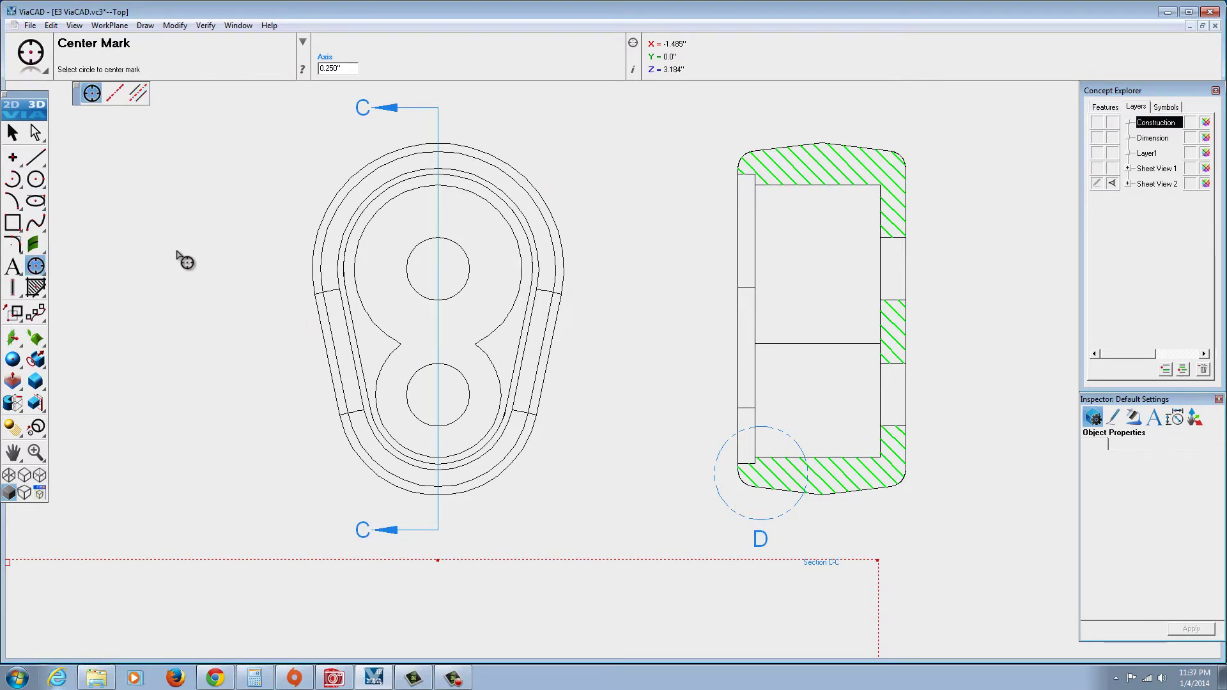
pyautogui.press('Escape')
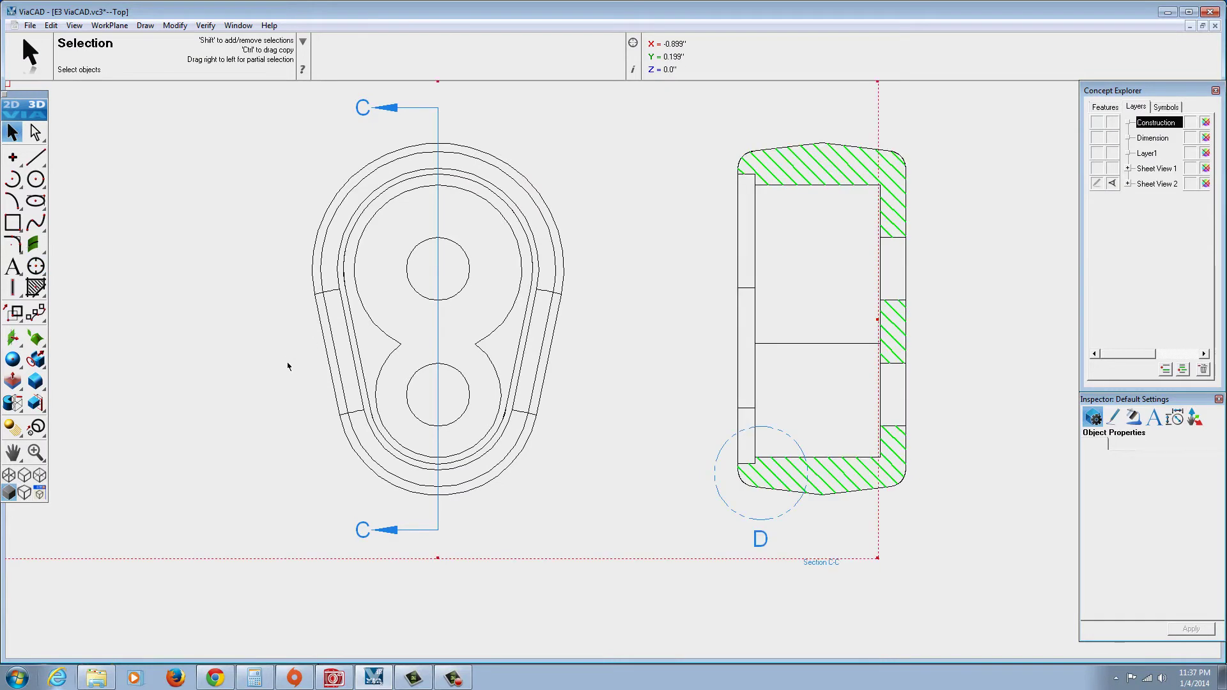
pyautogui.click(38, 267)
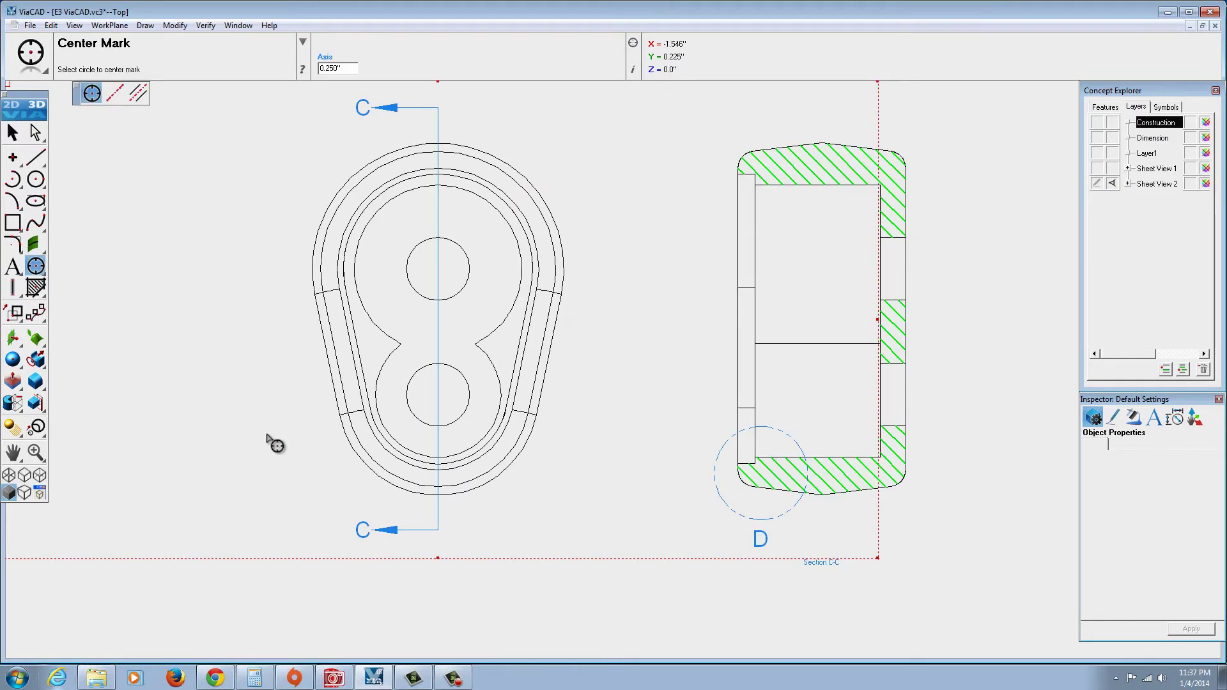
pyautogui.click(465, 380)
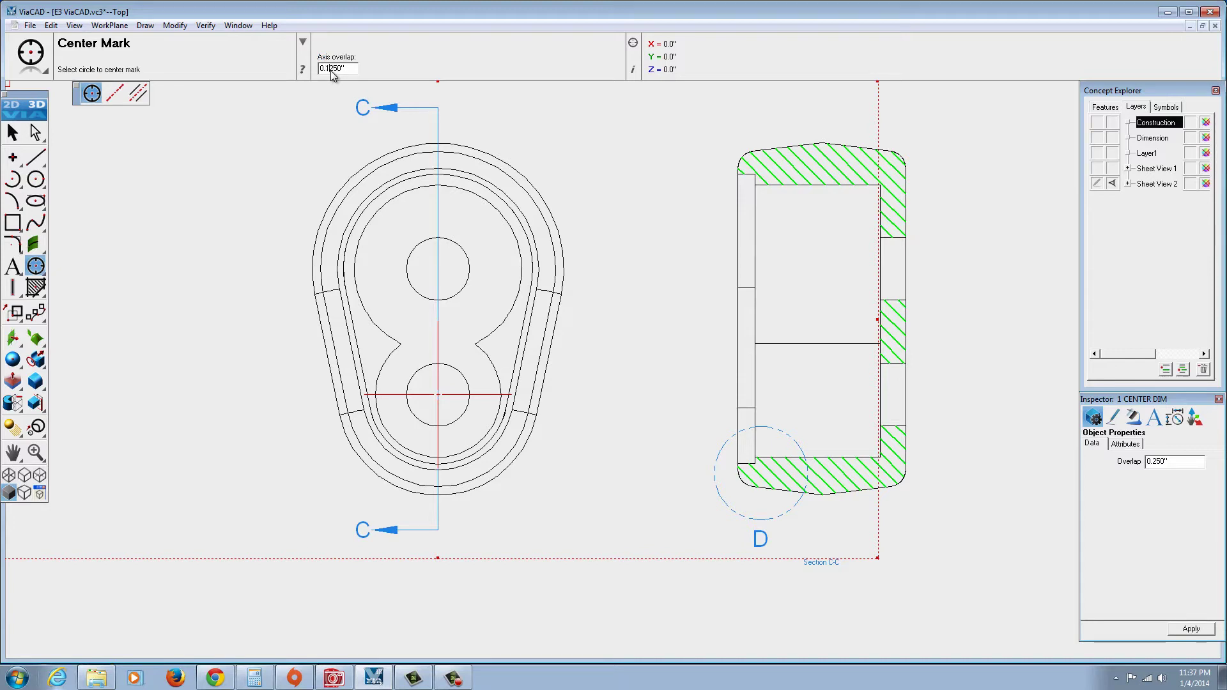
pyautogui.click(473, 268)
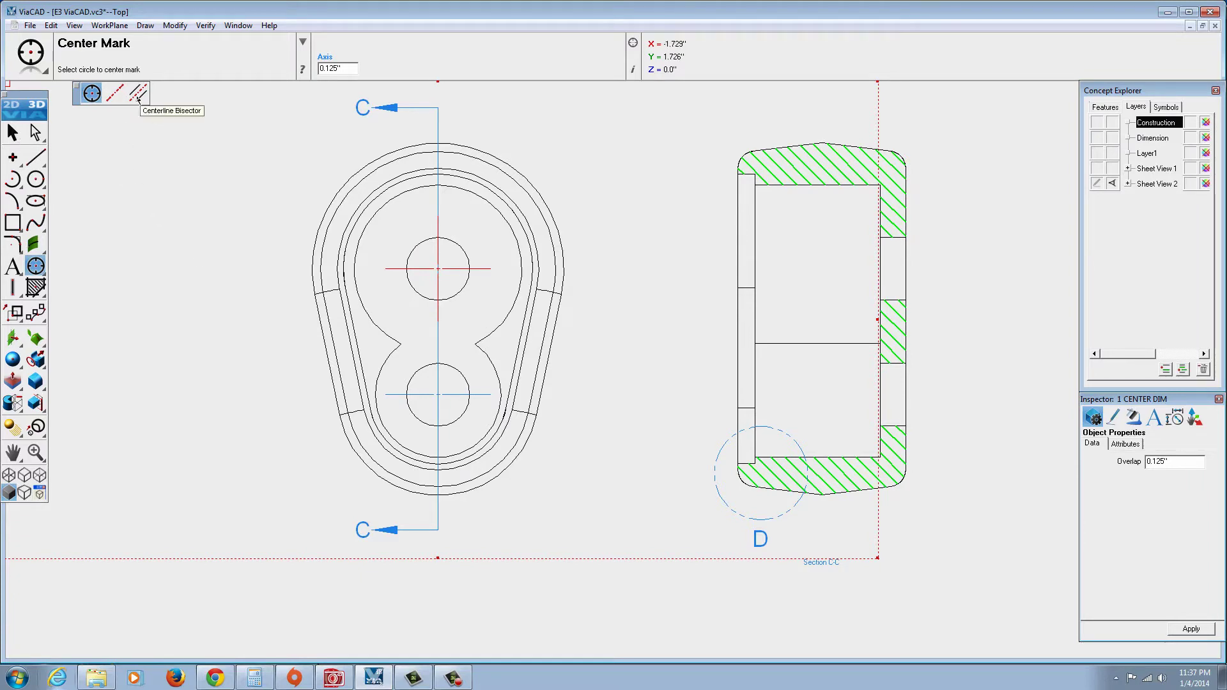
# Draw a centerline bisector between the two edges of the lower hole in Section C-C
pyautogui.press('Escape')
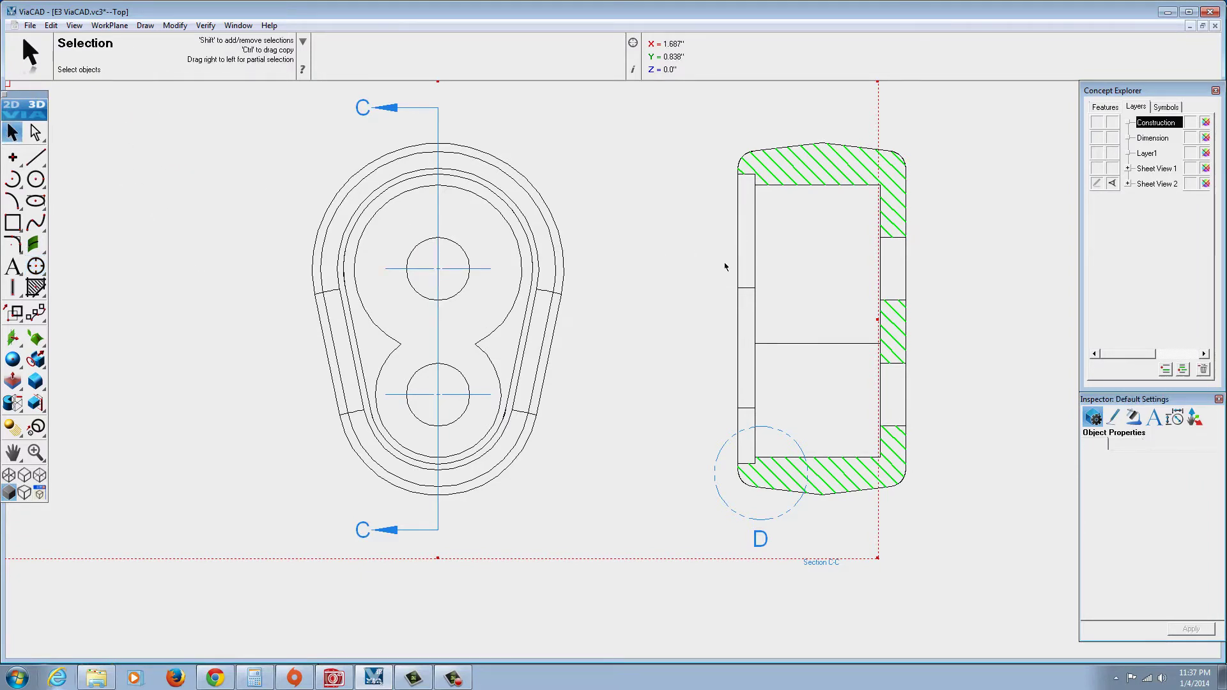
pyautogui.click(905, 288)
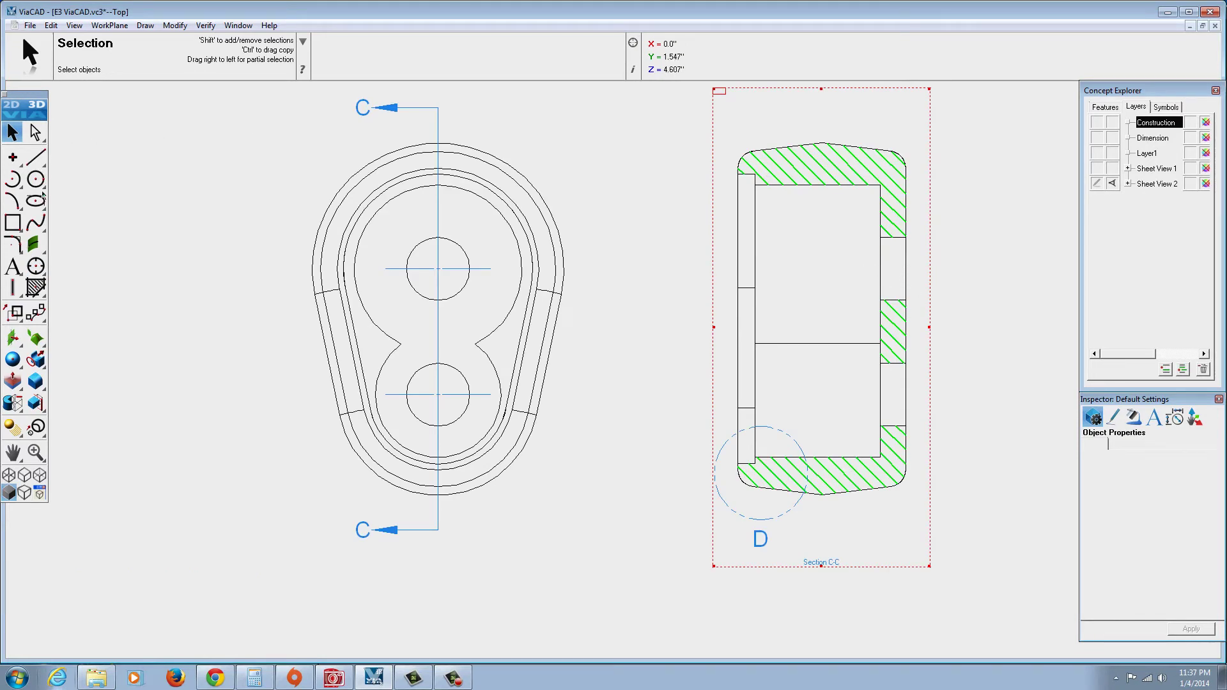
pyautogui.moveTo(47, 279); pyautogui.dragTo(205, 266)
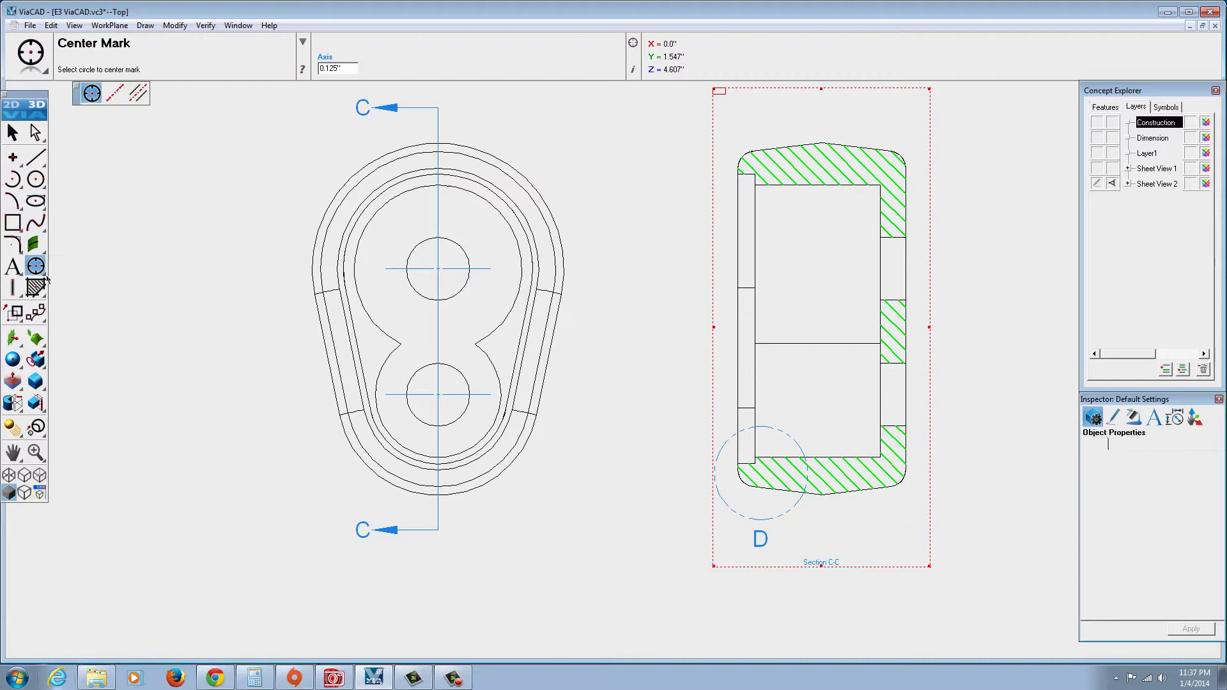
pyautogui.click(138, 96)
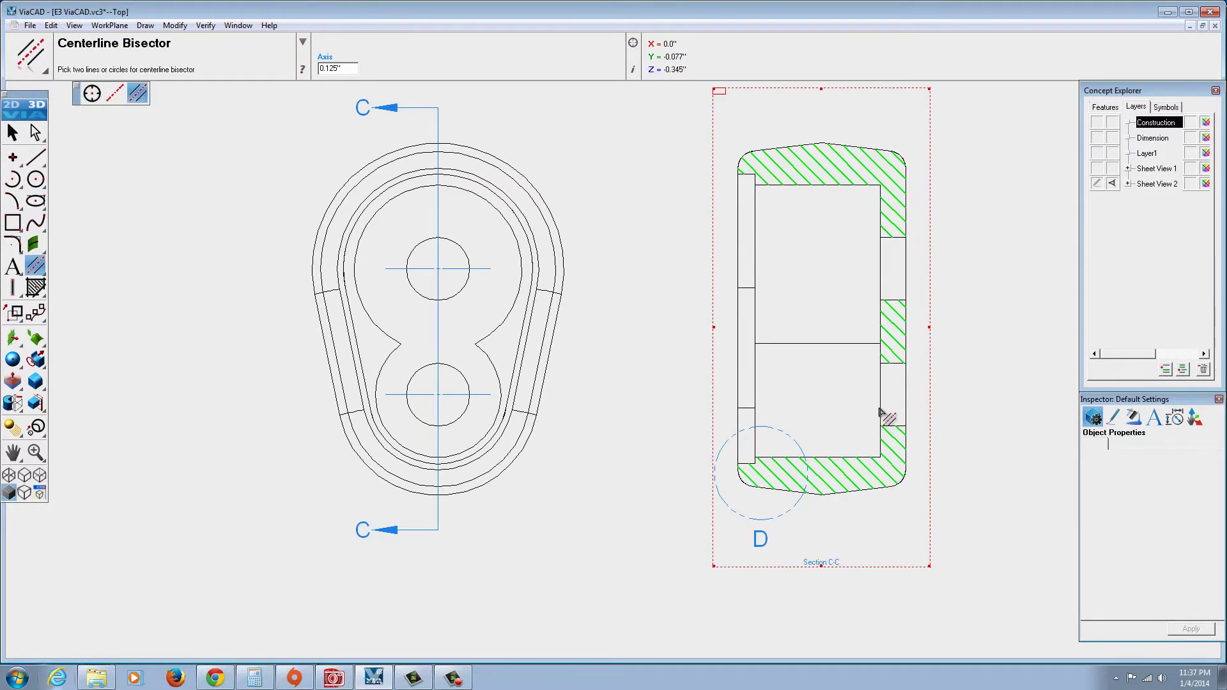
pyautogui.scroll(3, 880, 412)
pyautogui.click(919, 431)
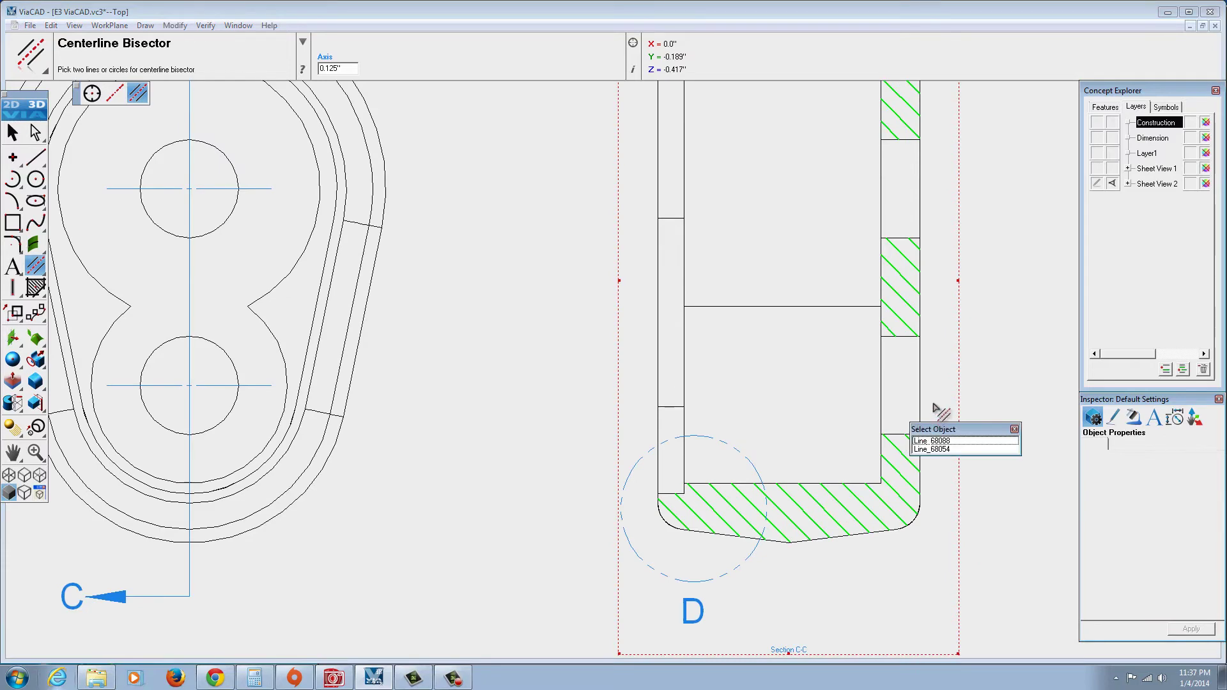
pyautogui.click(933, 441)
pyautogui.click(904, 340)
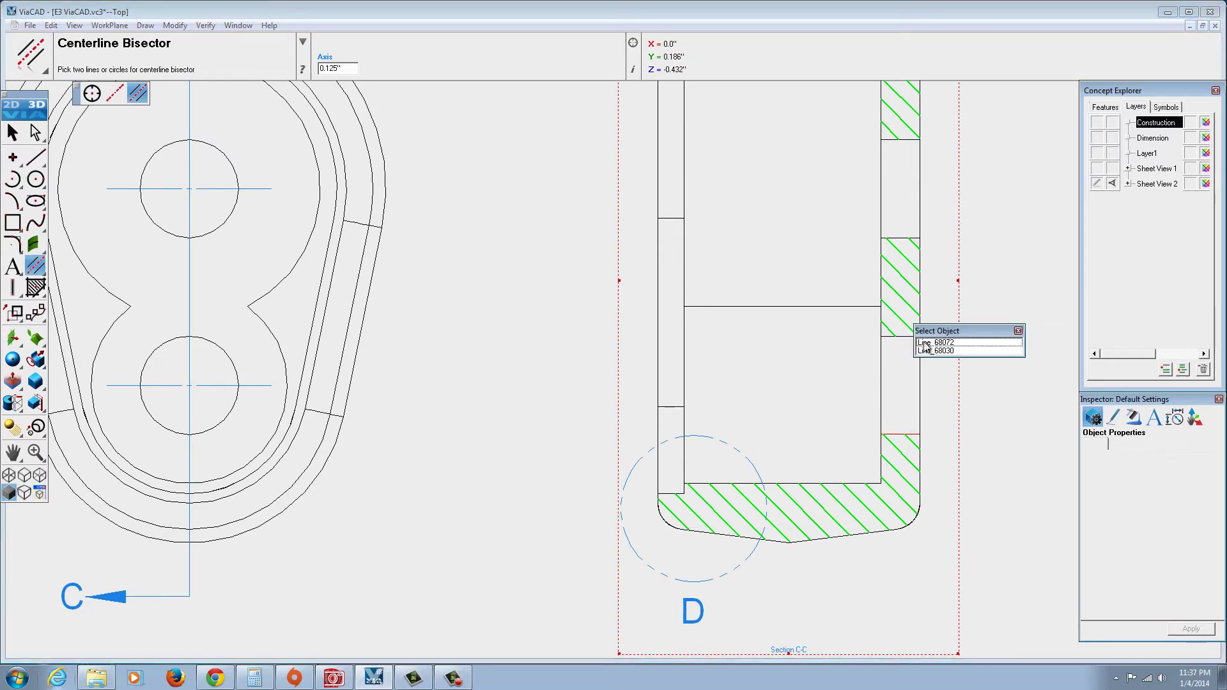
pyautogui.click(934, 351)
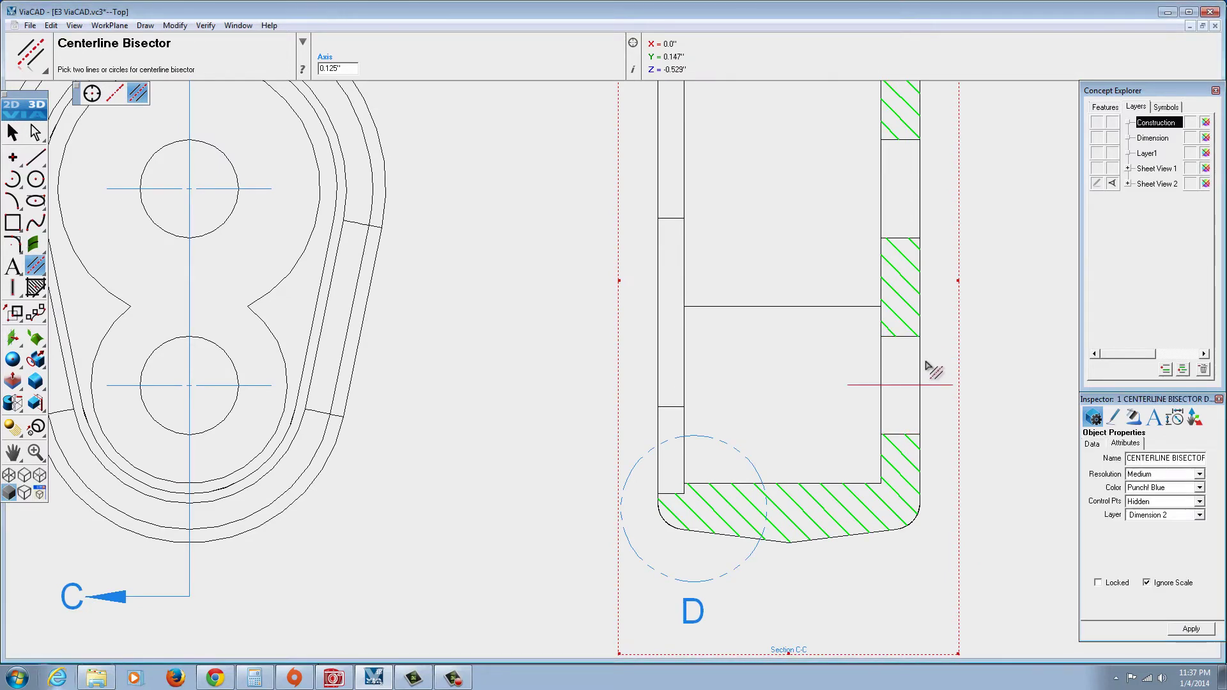
# Draw a second centerline bisector between the edges of the upper hole
pyautogui.click(901, 240)
pyautogui.click(931, 250)
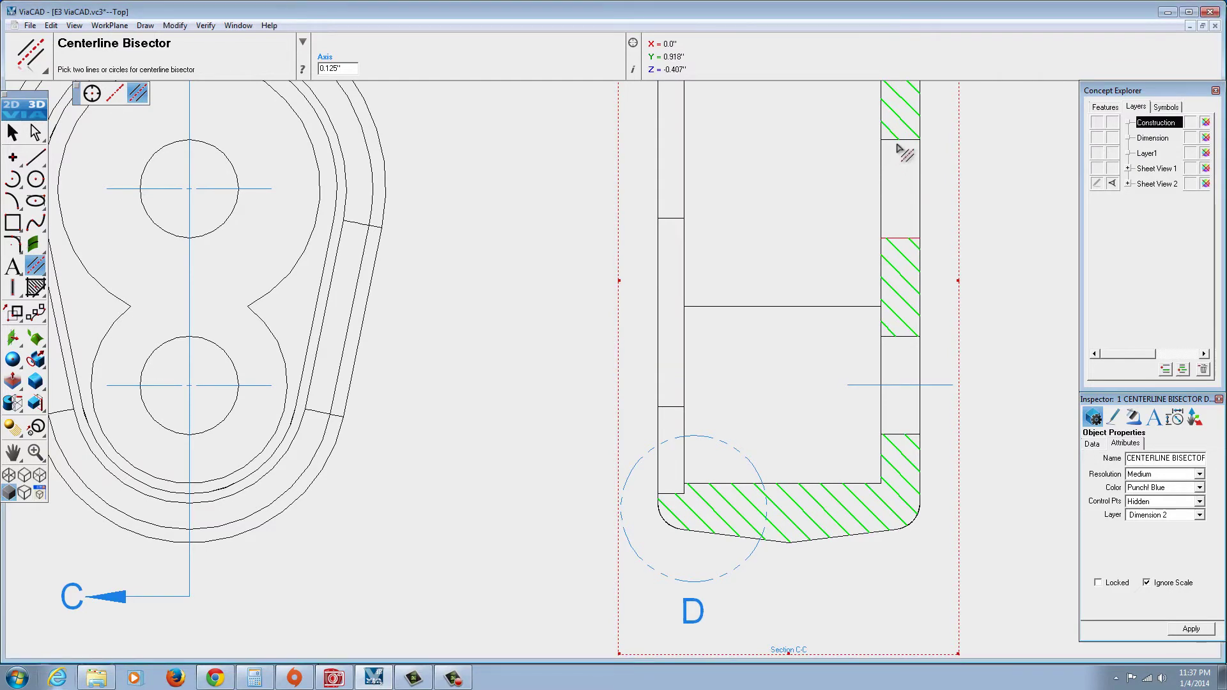
pyautogui.click(908, 140)
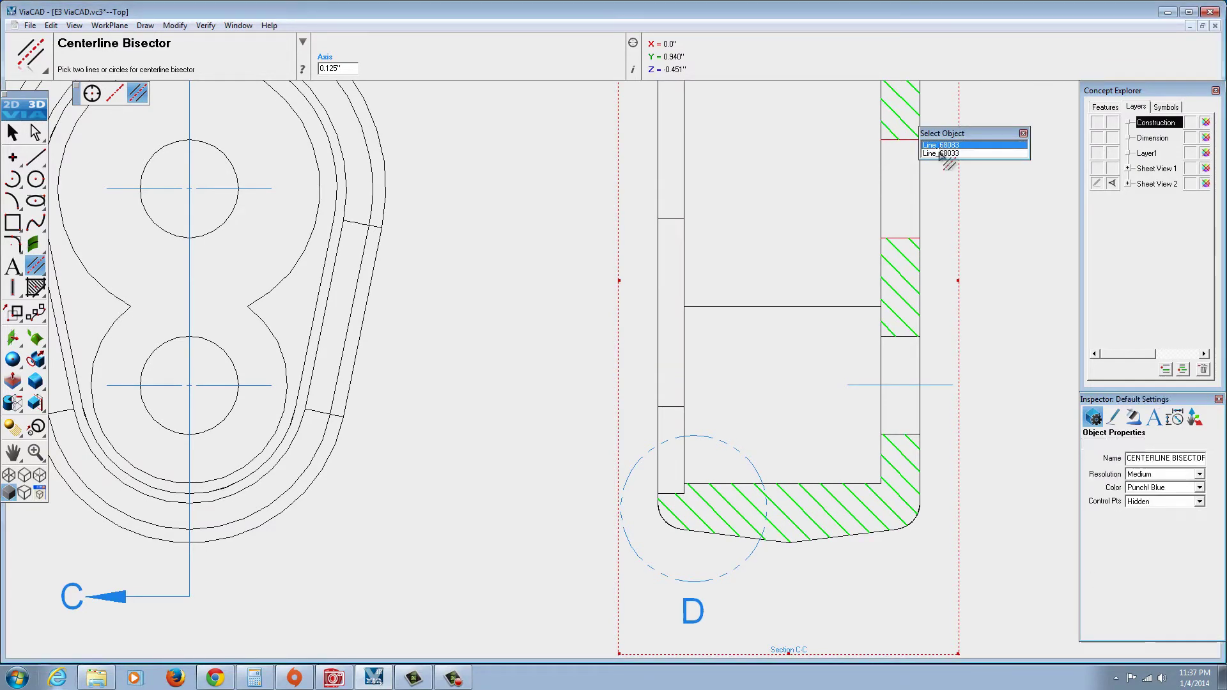
pyautogui.click(941, 146)
pyautogui.scroll(-5, 775, 381)
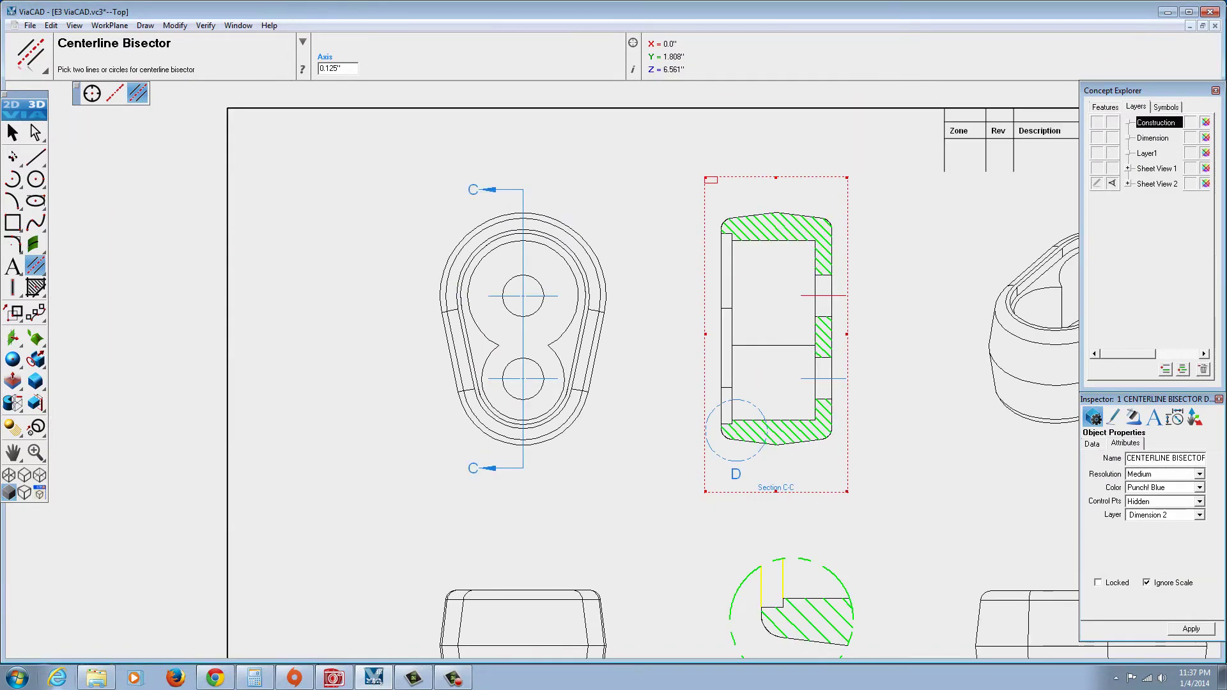
pyautogui.click(13, 133)
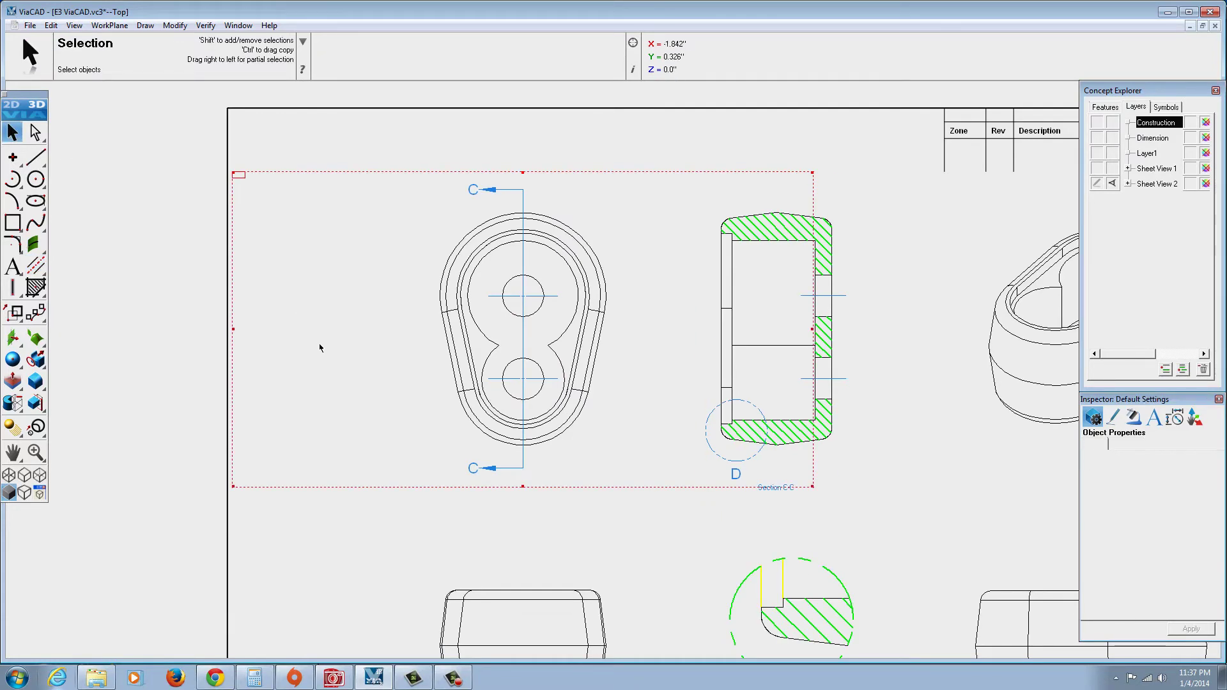
# Add a .75 vertical dimension between the two hole centres and position it right of the view
pyautogui.scroll(4, 439, 298)
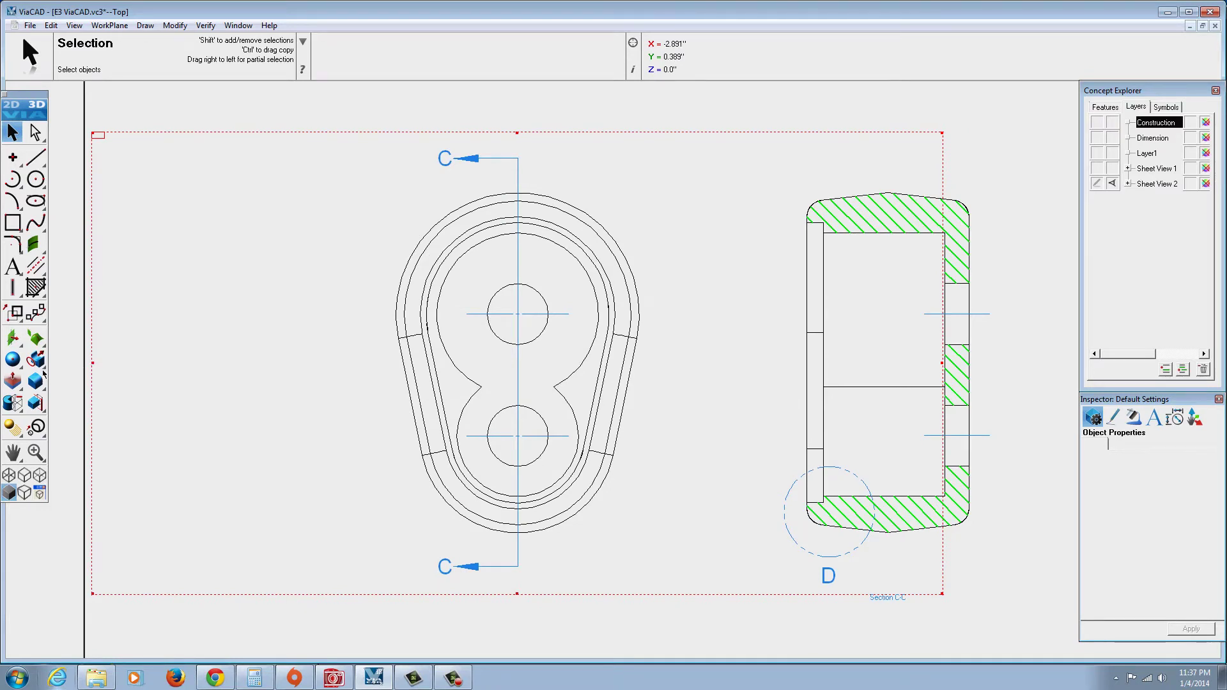
pyautogui.click(44, 275)
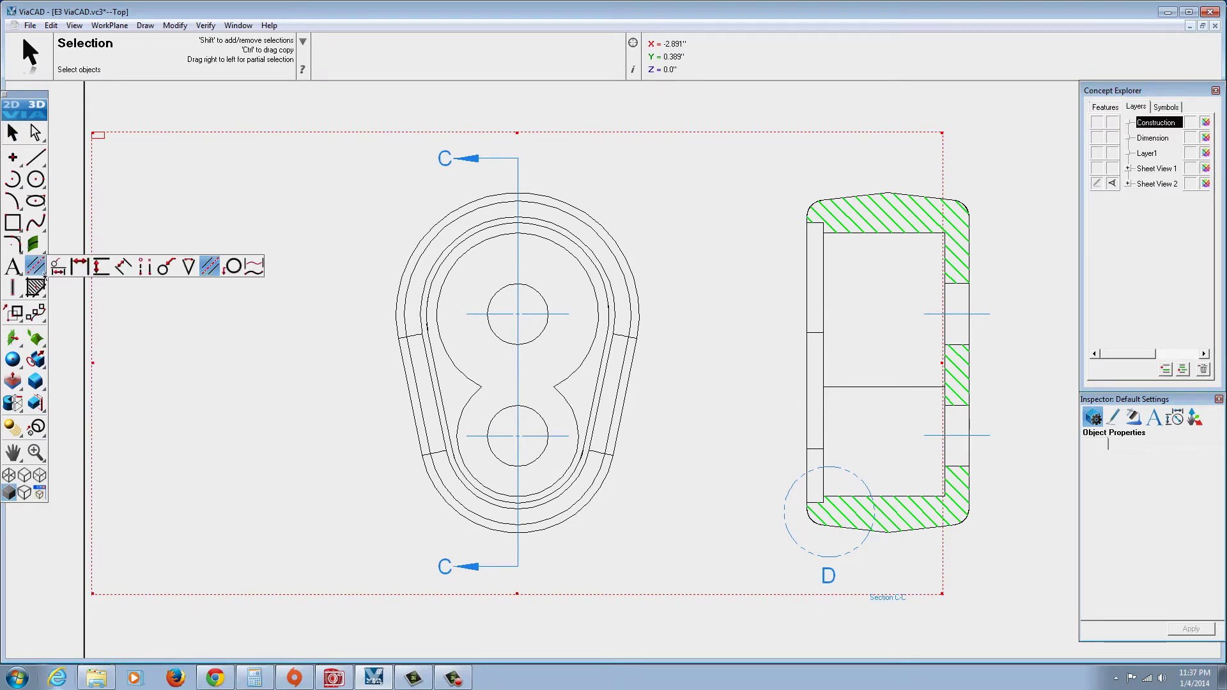
pyautogui.click(99, 268)
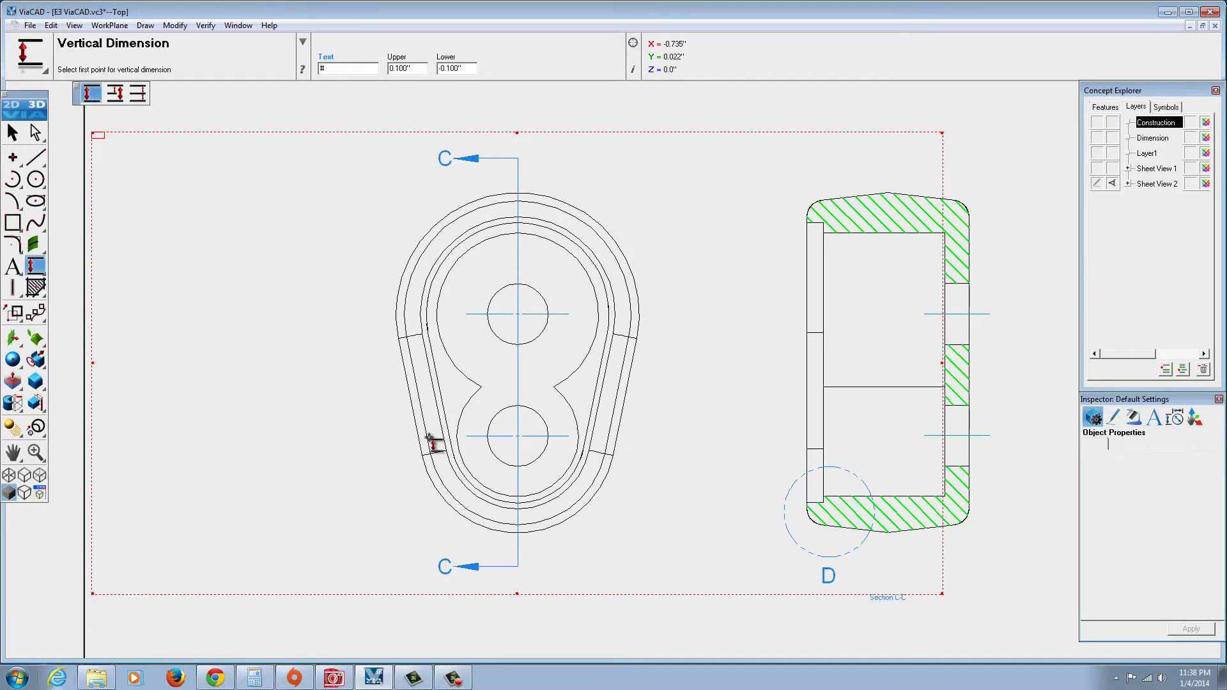
pyautogui.click(509, 438)
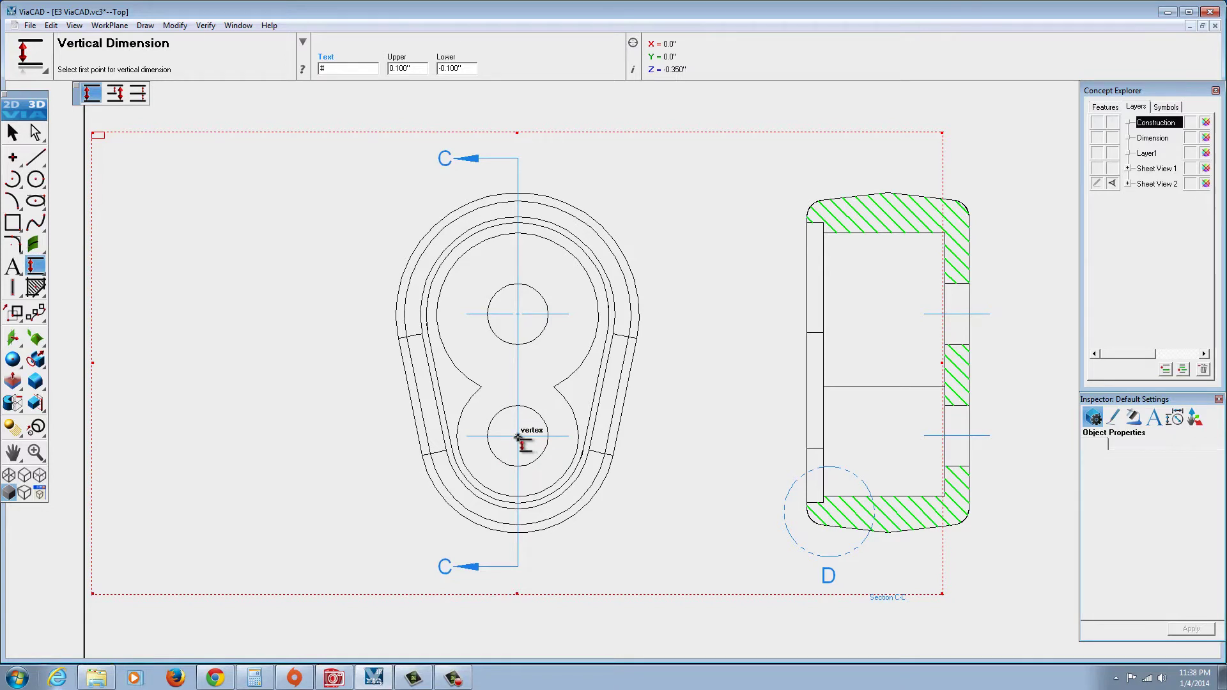
pyautogui.click(519, 315)
pyautogui.click(453, 355)
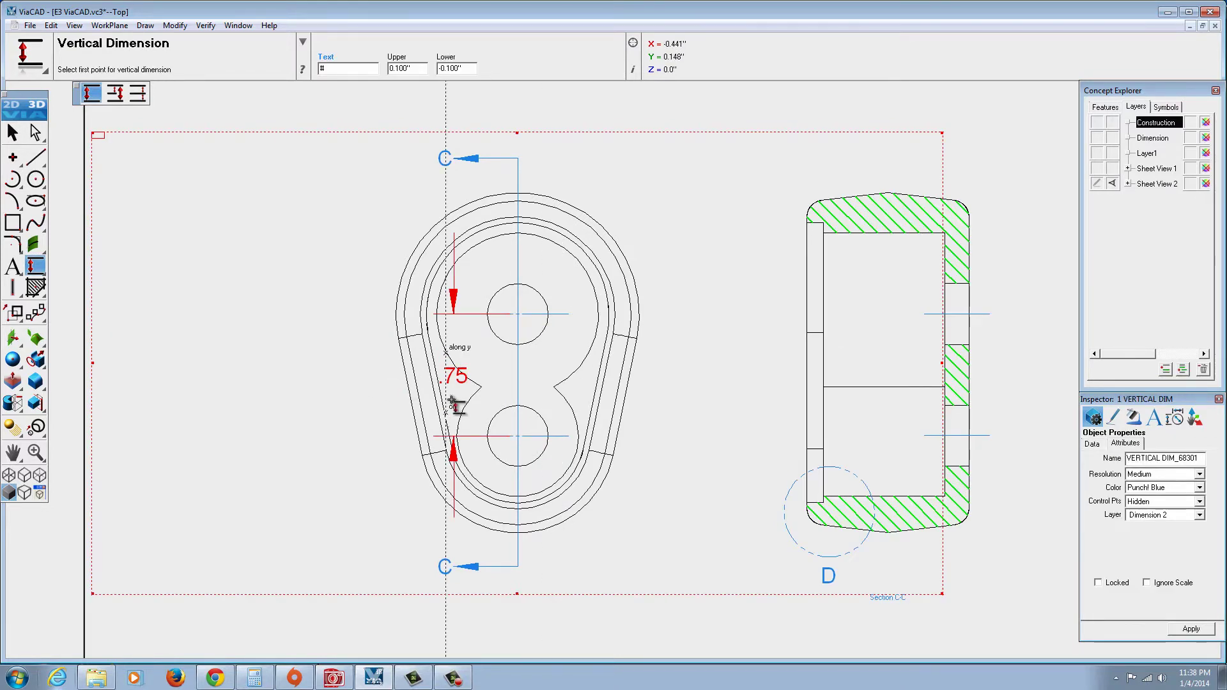
pyautogui.moveTo(463, 374)
pyautogui.mouseDown()
pyautogui.moveTo(355, 380)
pyautogui.moveTo(691, 369)
pyautogui.moveTo(692, 417)
pyautogui.mouseUp()
# Place the vertical dimension, show trailing zeros so it reads .750, and set its arrow leader to 0.25
pyautogui.click(692, 416)
pyautogui.press('Escape')
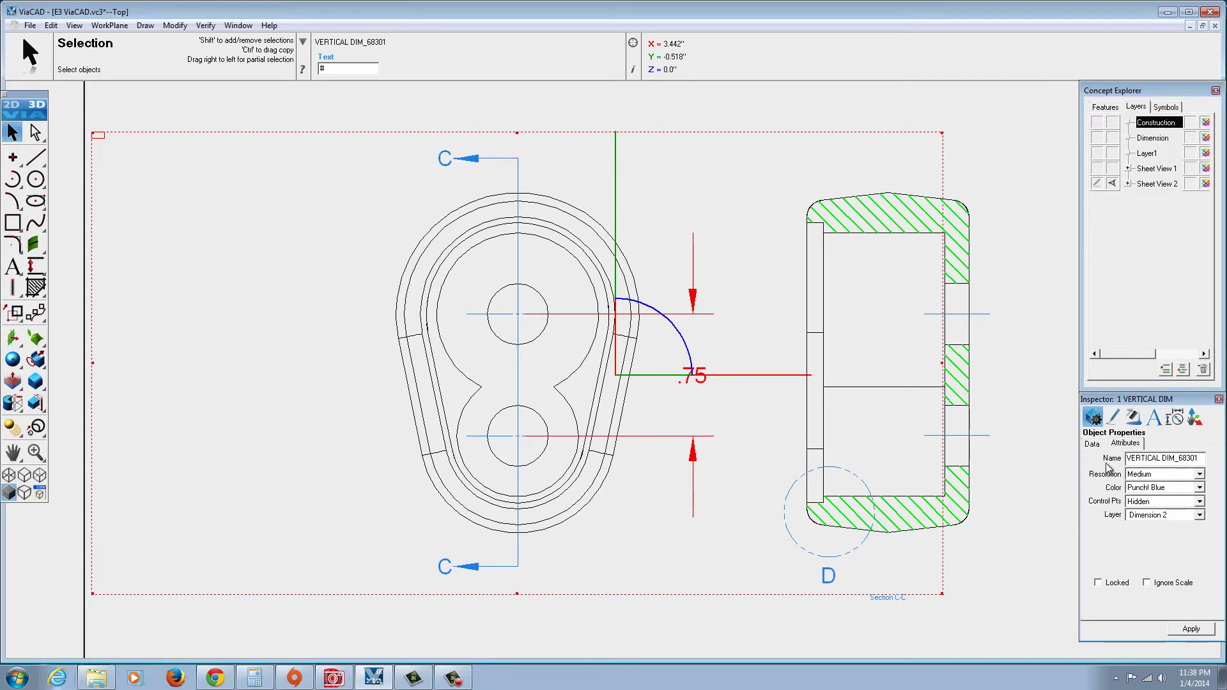
pyautogui.click(1174, 419)
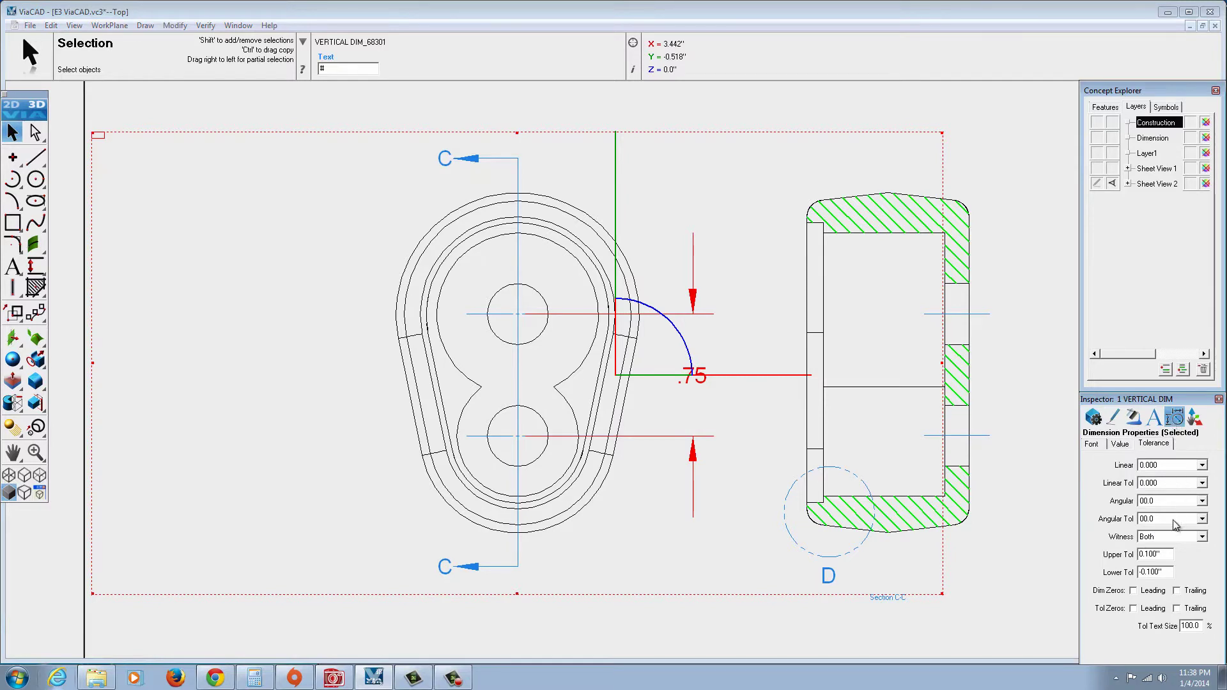
pyautogui.click(1177, 591)
pyautogui.click(1120, 443)
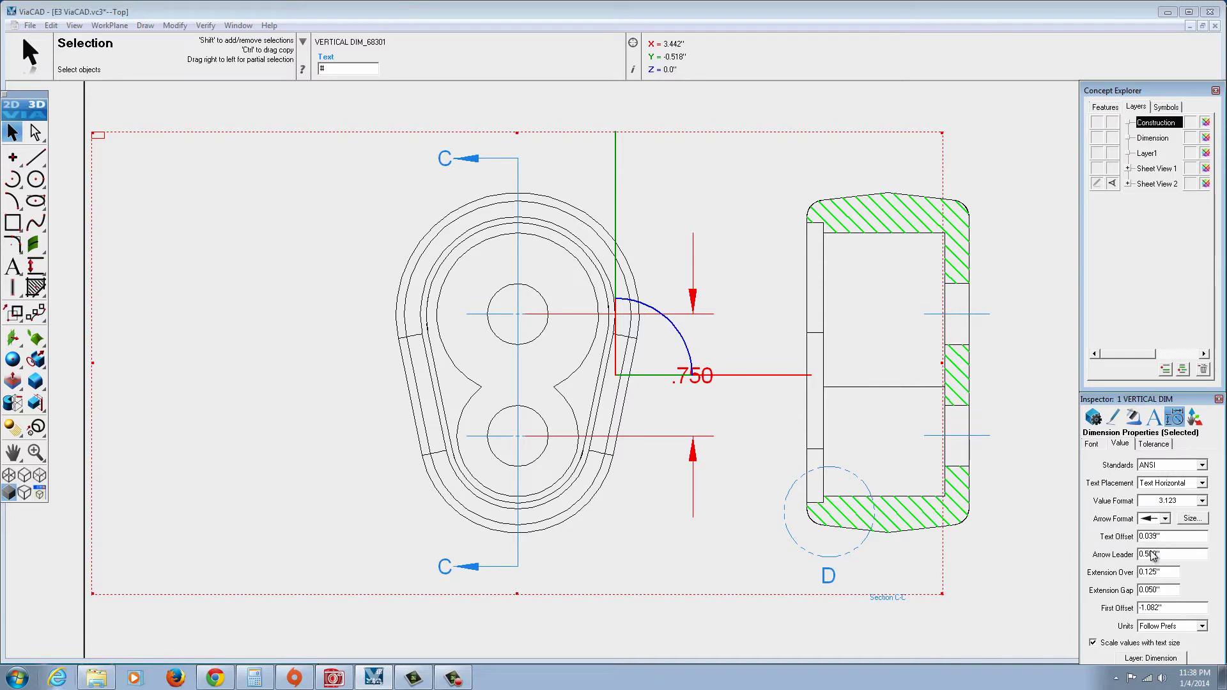
pyautogui.write('0.25')
pyautogui.press('Return')
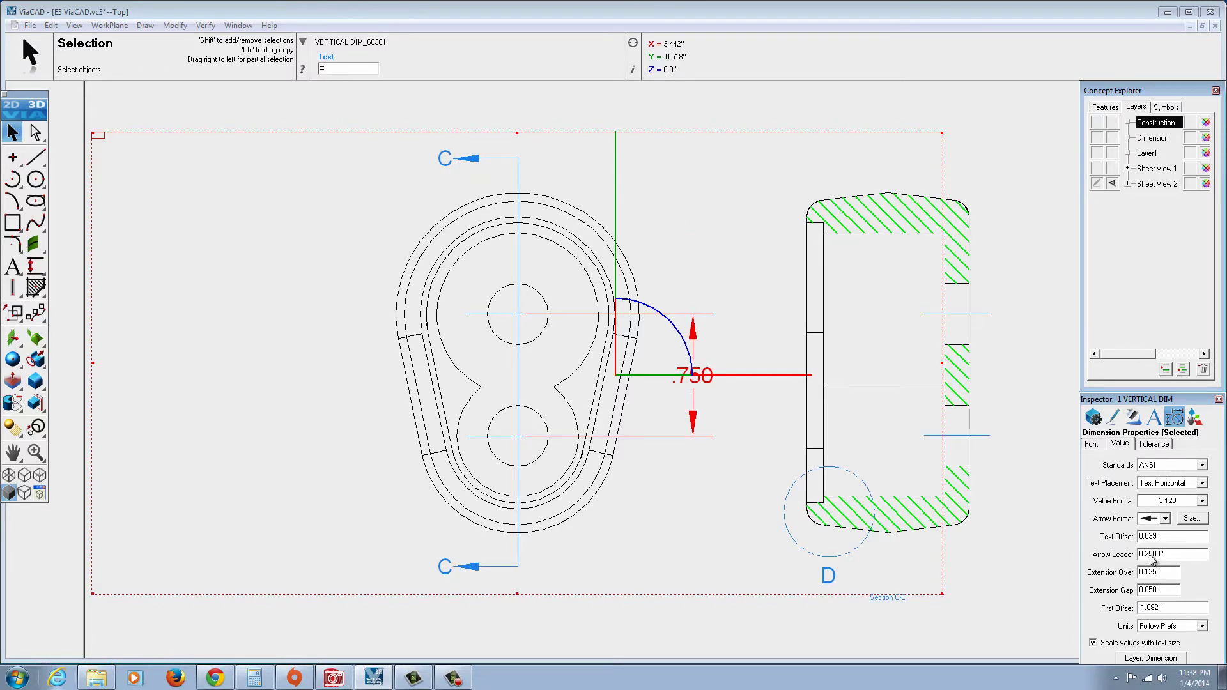
pyautogui.click(731, 444)
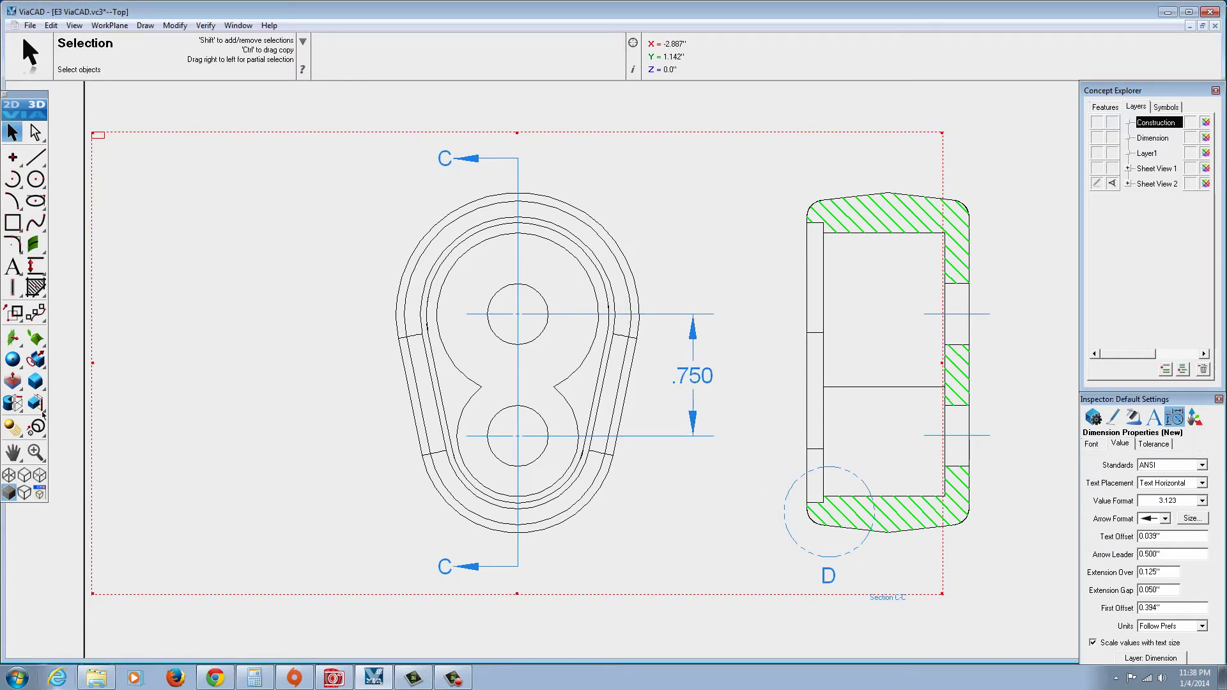
# Add a Diameter Out dimension reading Ø.375 to the upper circle
pyautogui.moveTo(40, 268); pyautogui.dragTo(164, 274)
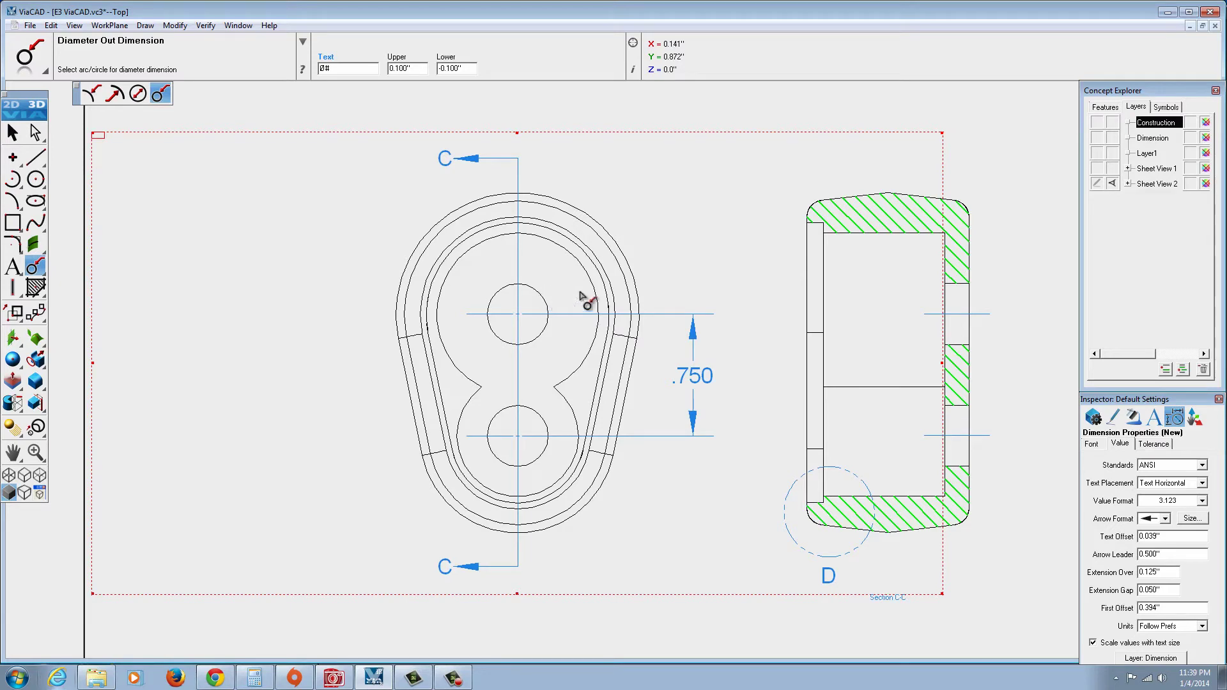
pyautogui.click(545, 294)
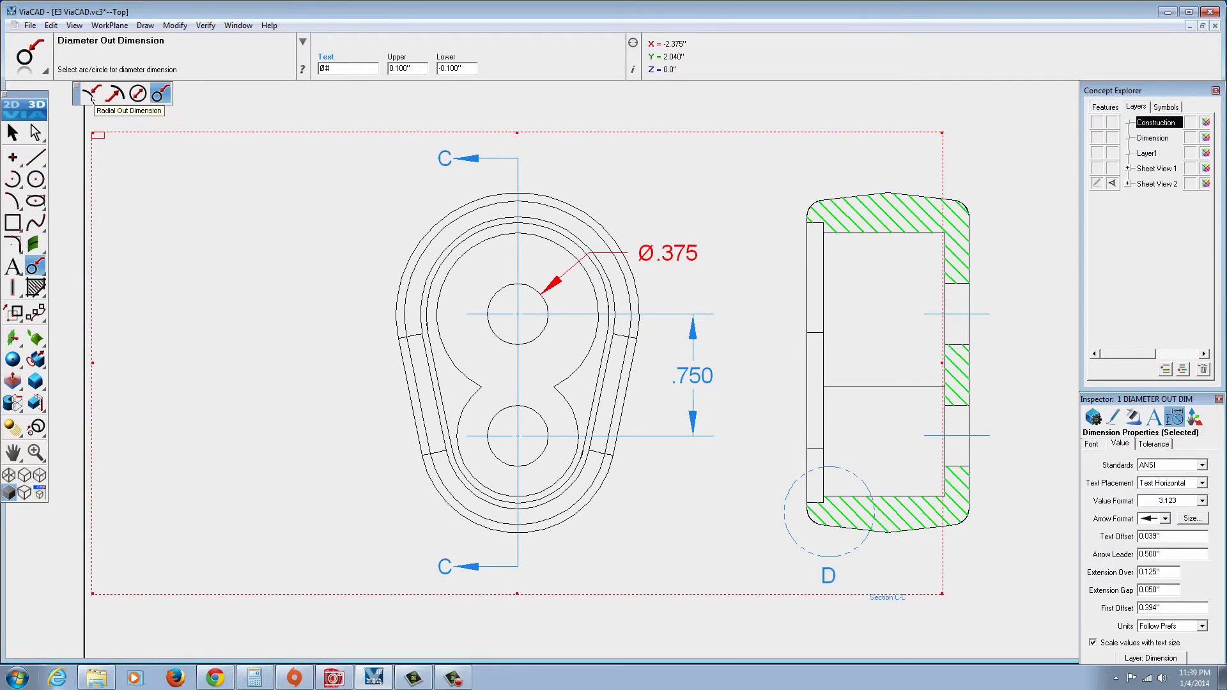
# Add Radial Out dimensions: R .75 on the top outer arc and R .6 on the bottom arc
pyautogui.click(91, 96)
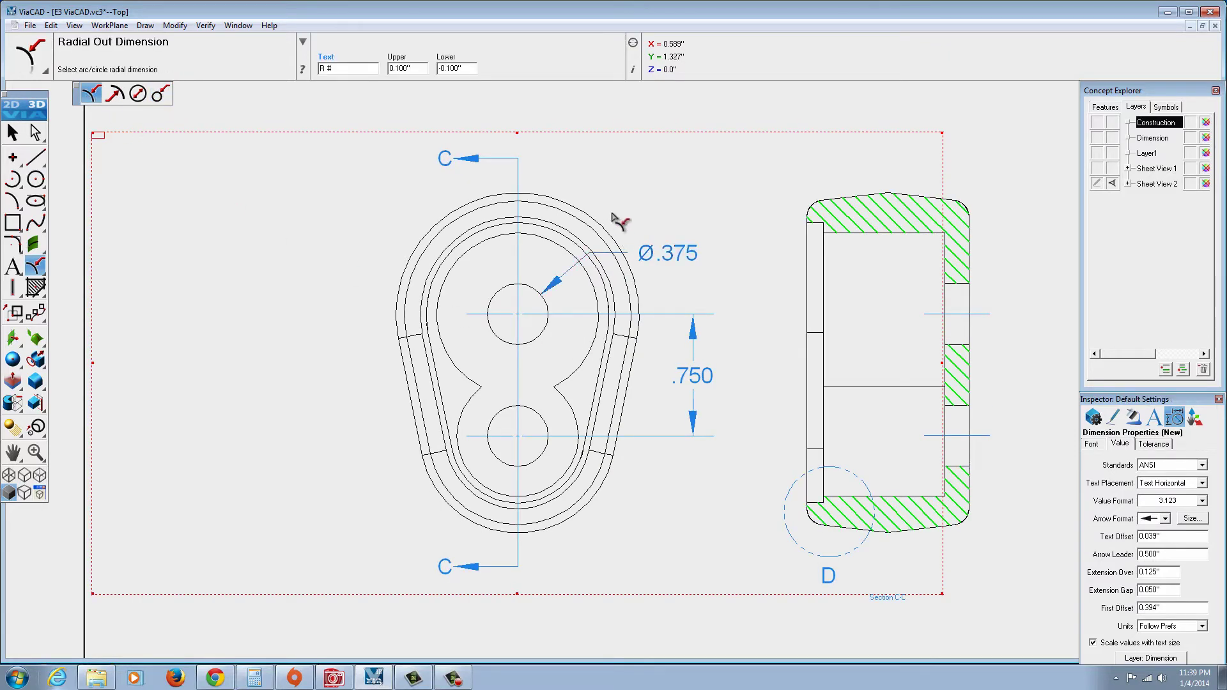
pyautogui.click(572, 206)
pyautogui.click(565, 523)
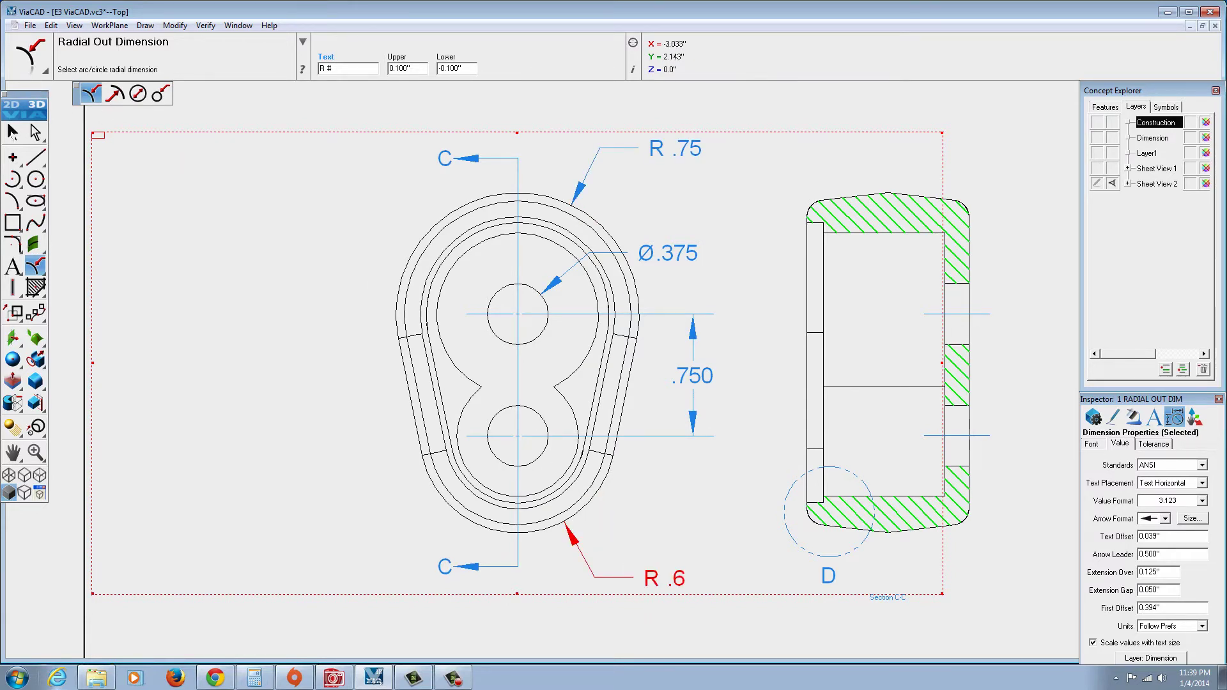
pyautogui.click(12, 132)
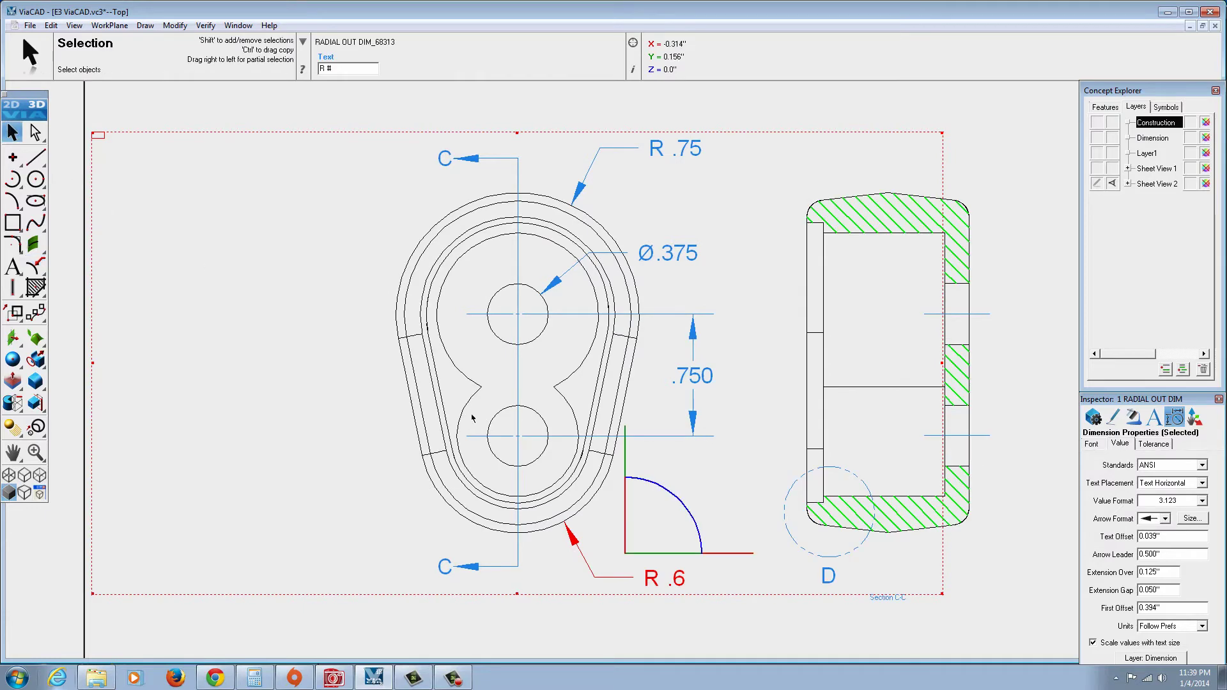
pyautogui.scroll(1, 822, 540)
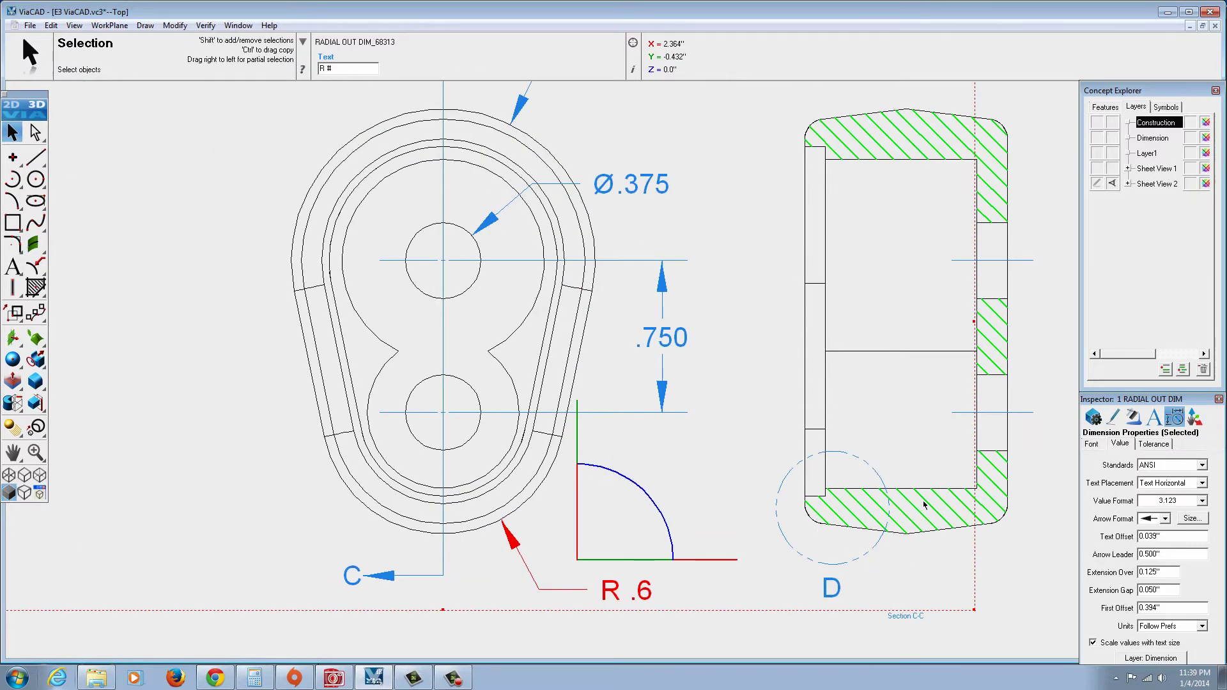
pyautogui.scroll(-3, 923, 505)
pyautogui.scroll(2, 965, 384)
pyautogui.click(962, 225)
pyautogui.scroll(-3, 882, 373)
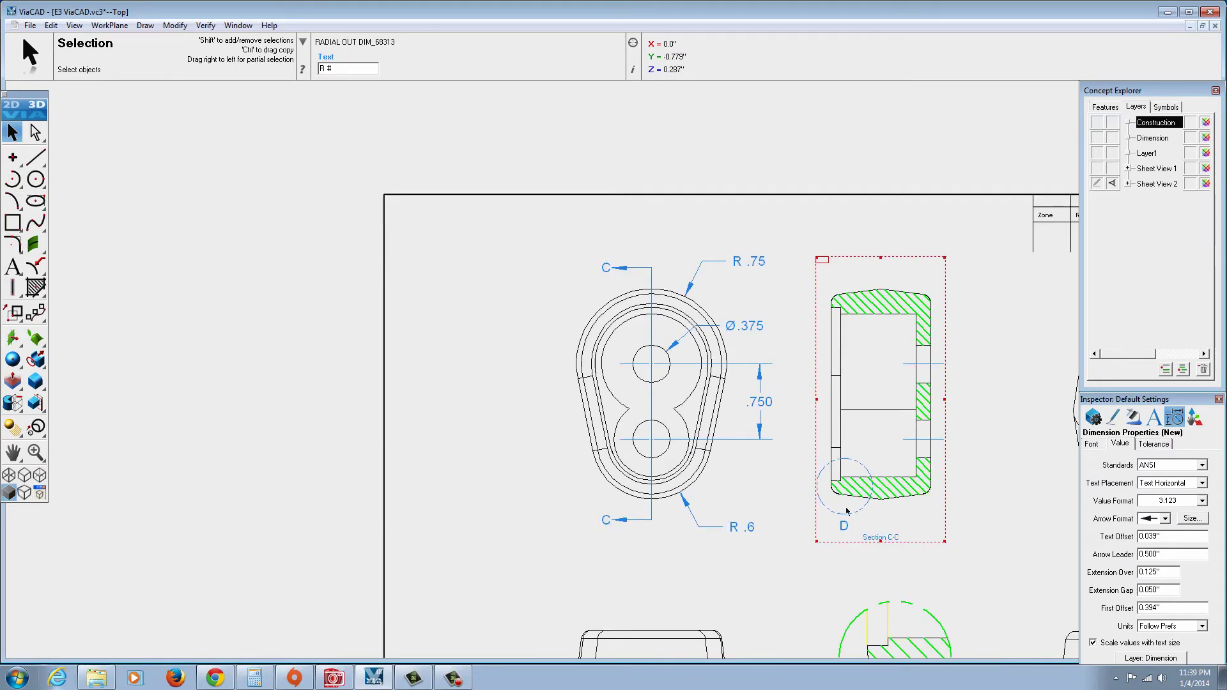
pyautogui.scroll(-2, 850, 512)
pyautogui.scroll(3, 895, 616)
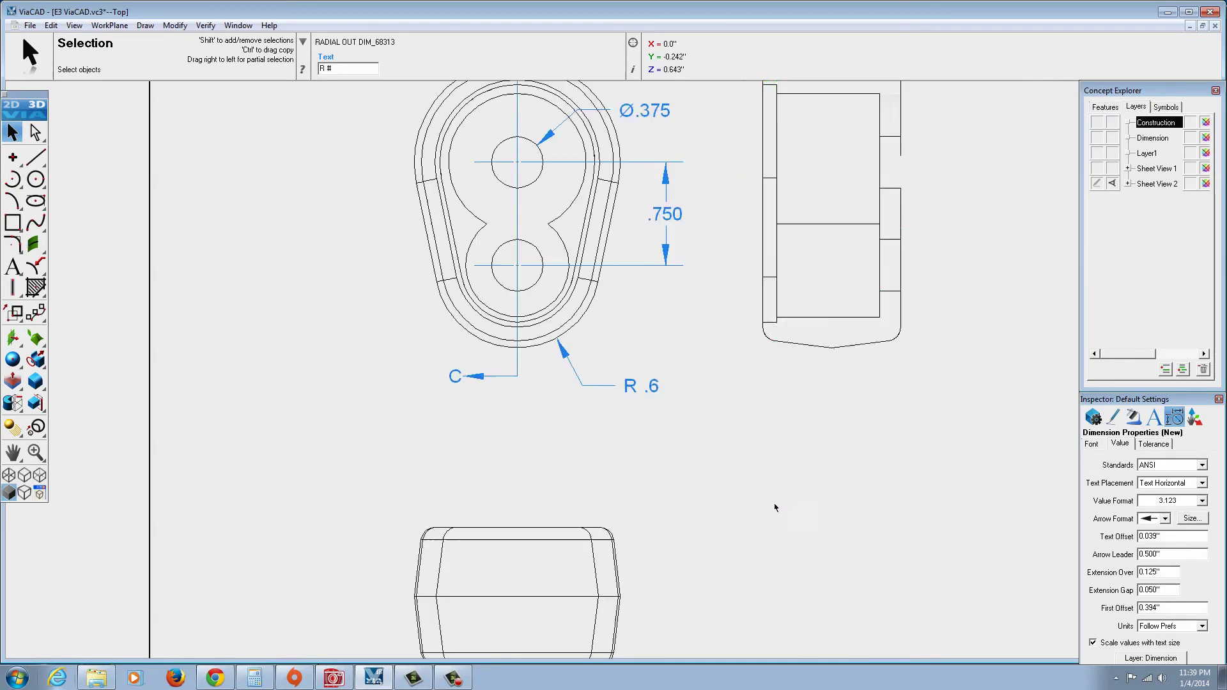
pyautogui.scroll(-2, 820, 585)
pyautogui.scroll(3, 845, 574)
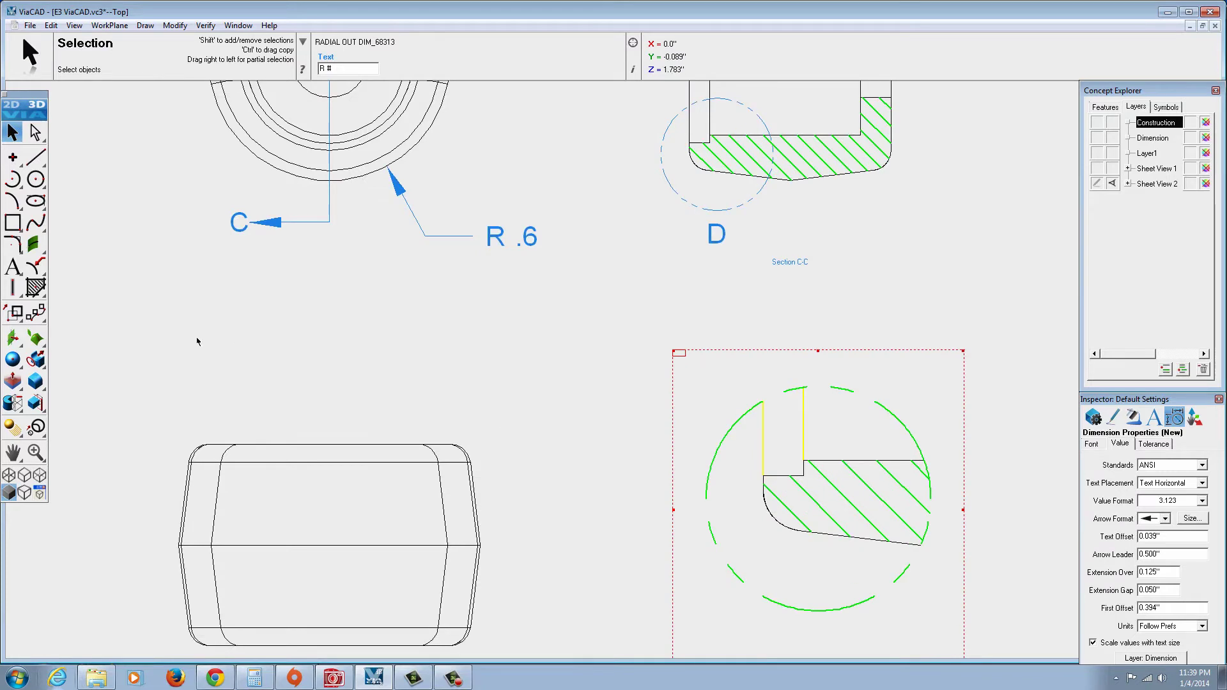
# End the radius dimension tool with the Selection tool and bring up the dimension-type flyout
pyautogui.click(37, 266)
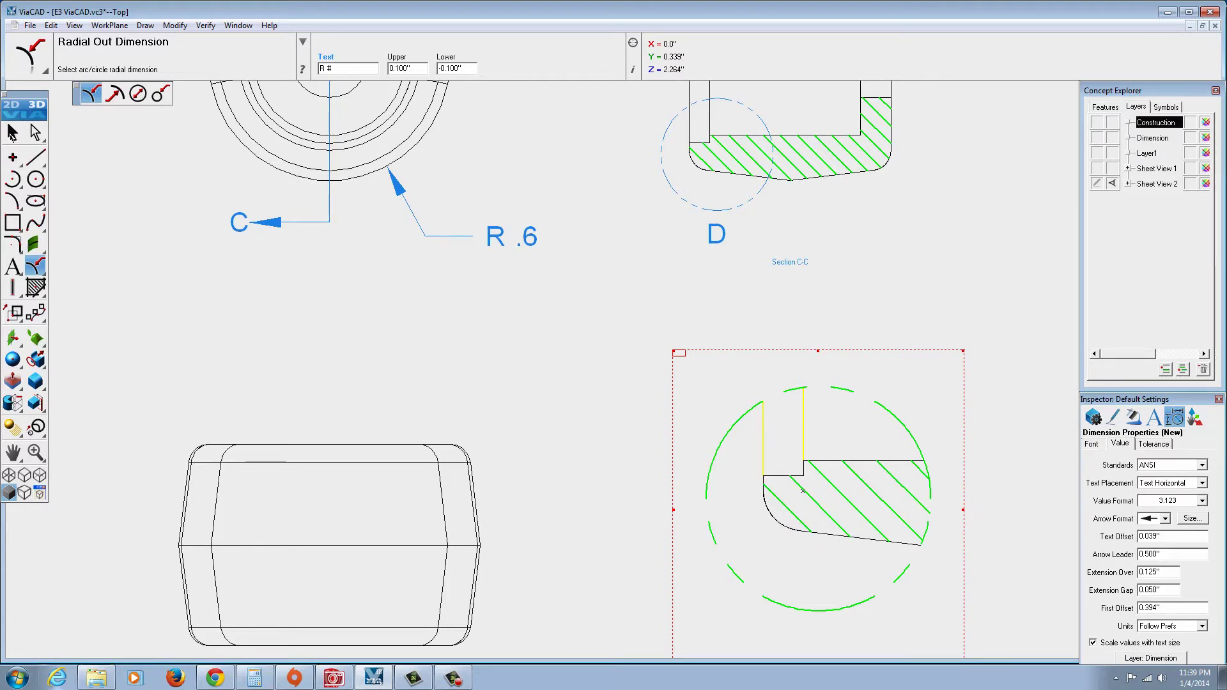
pyautogui.click(11, 132)
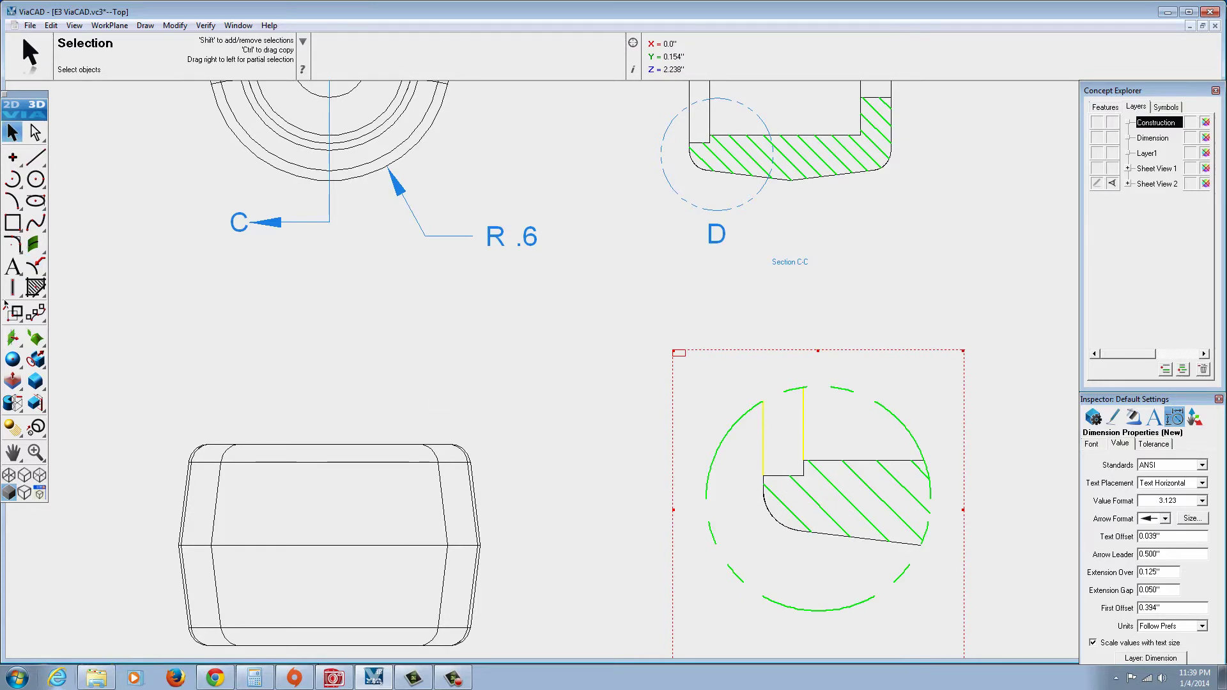
pyautogui.click(45, 270)
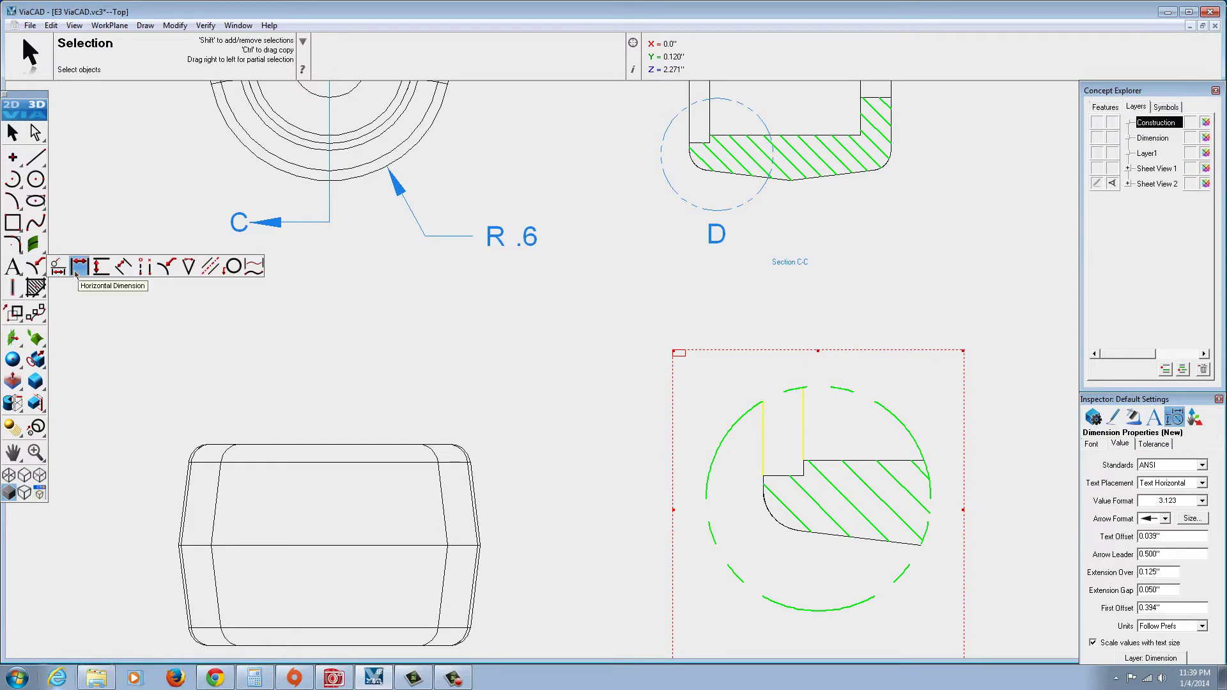
# Create a horizontal .1 dimension between the left and right edges of Detail D's slot
pyautogui.click(77, 270)
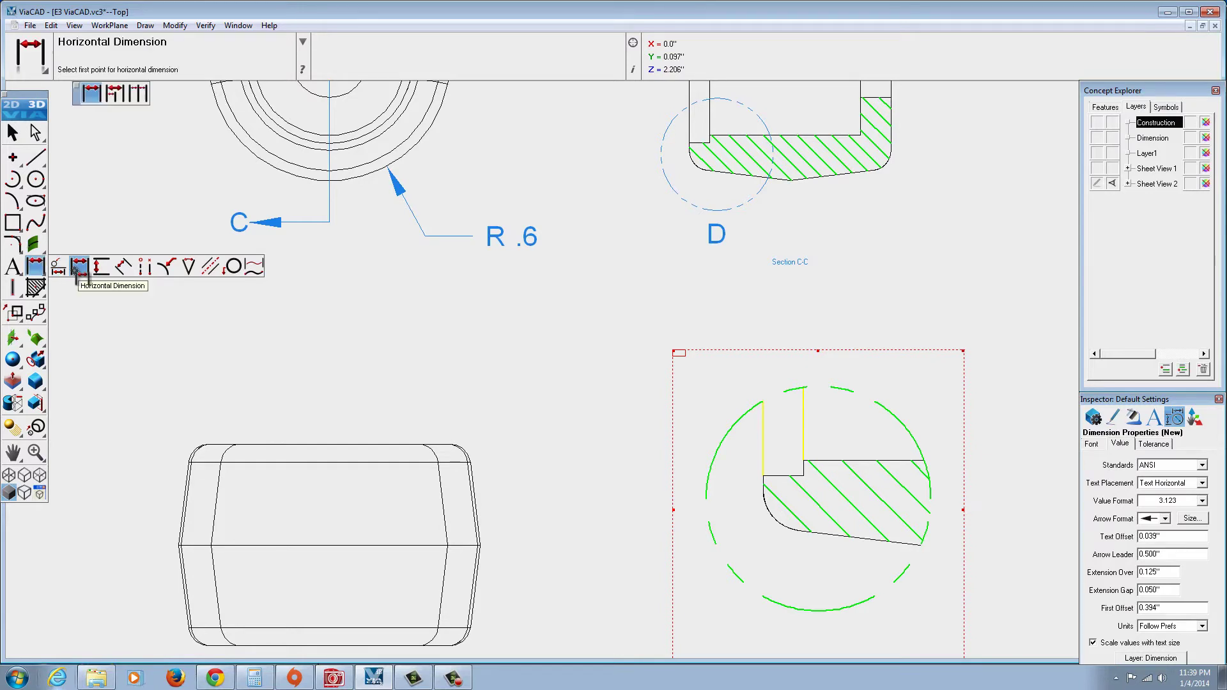
pyautogui.click(772, 476)
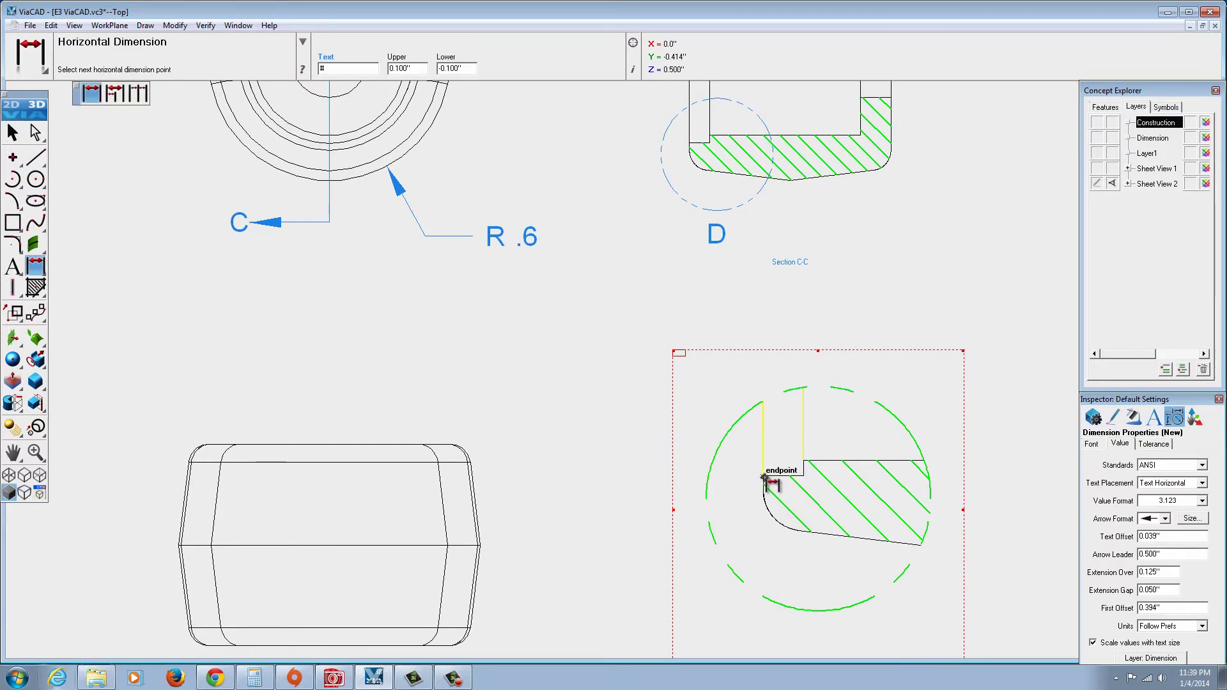
pyautogui.click(803, 460)
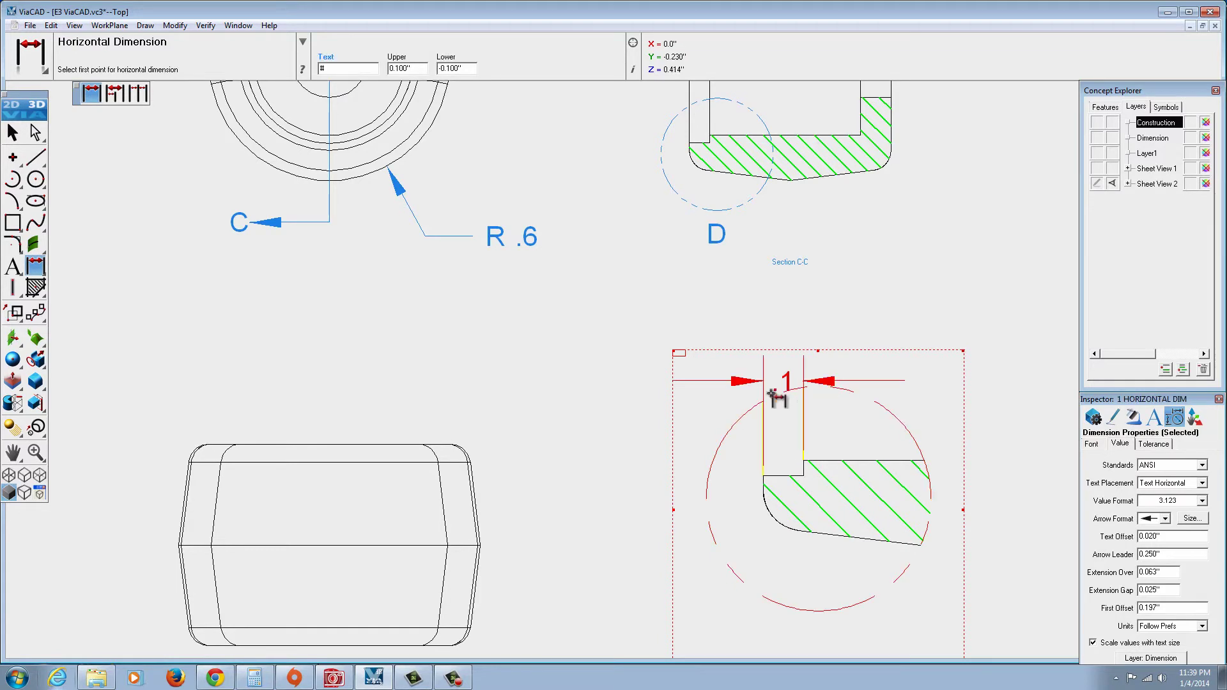
pyautogui.click(13, 133)
# Move the slot dimension above the slot and show trailing zeros so it reads .100
pyautogui.click(785, 382)
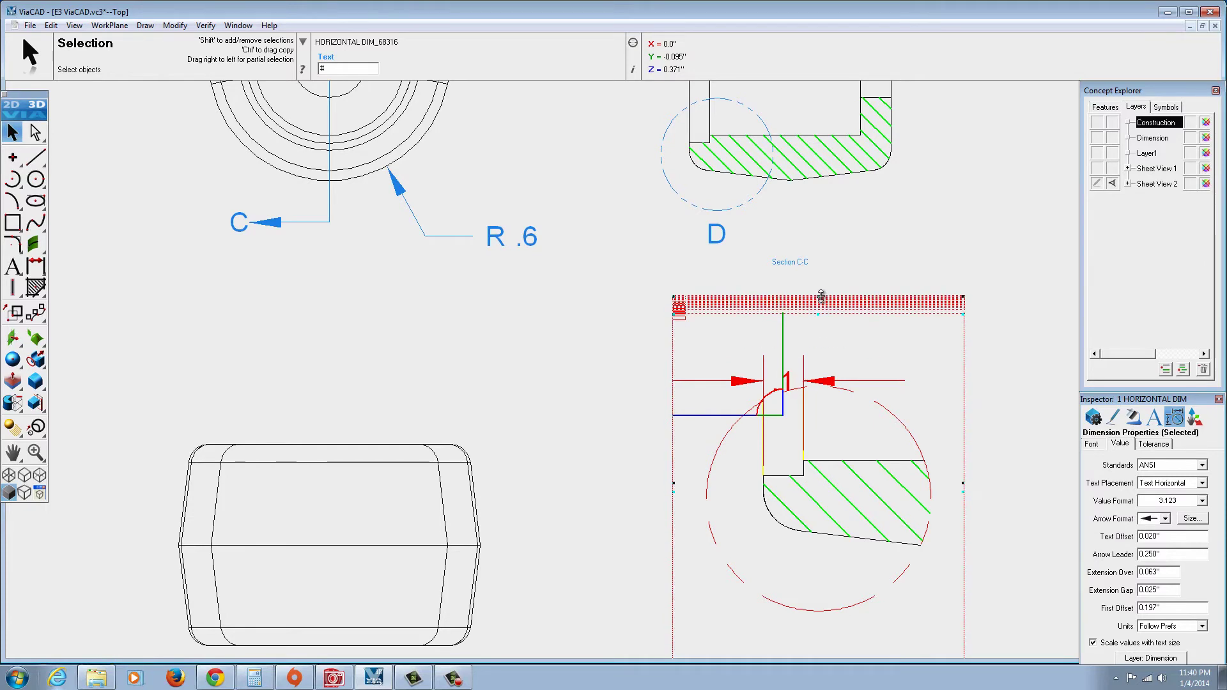
pyautogui.moveTo(787, 382); pyautogui.dragTo(870, 345)
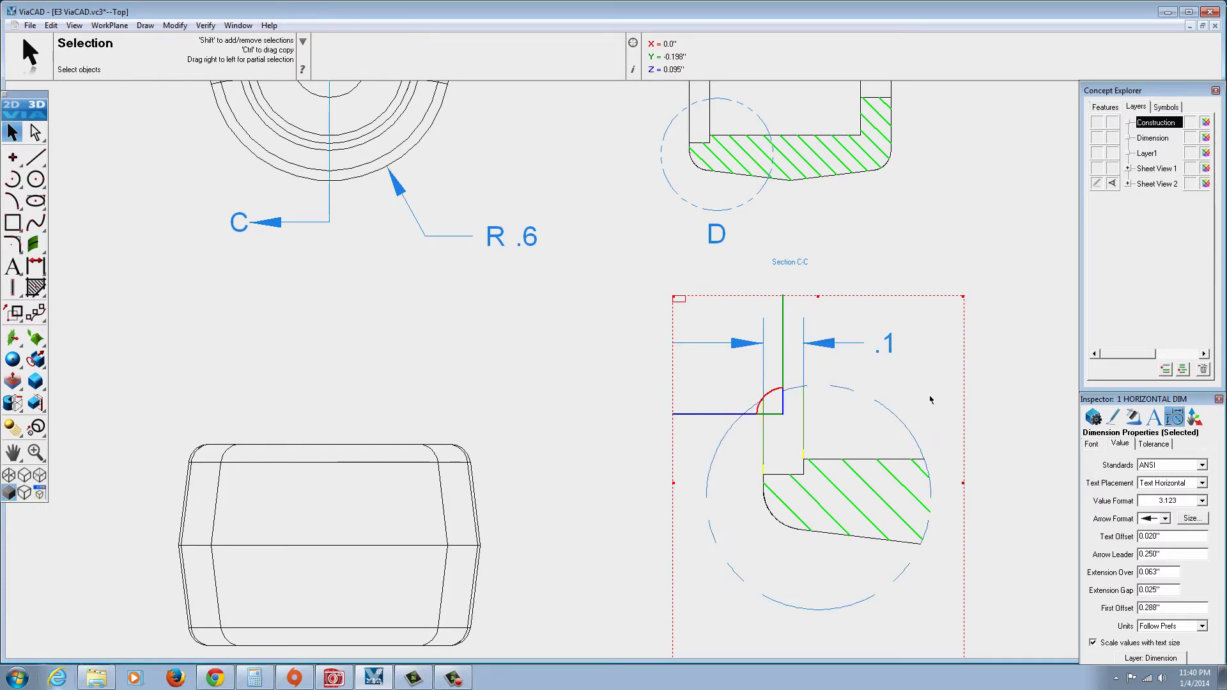
pyautogui.click(887, 345)
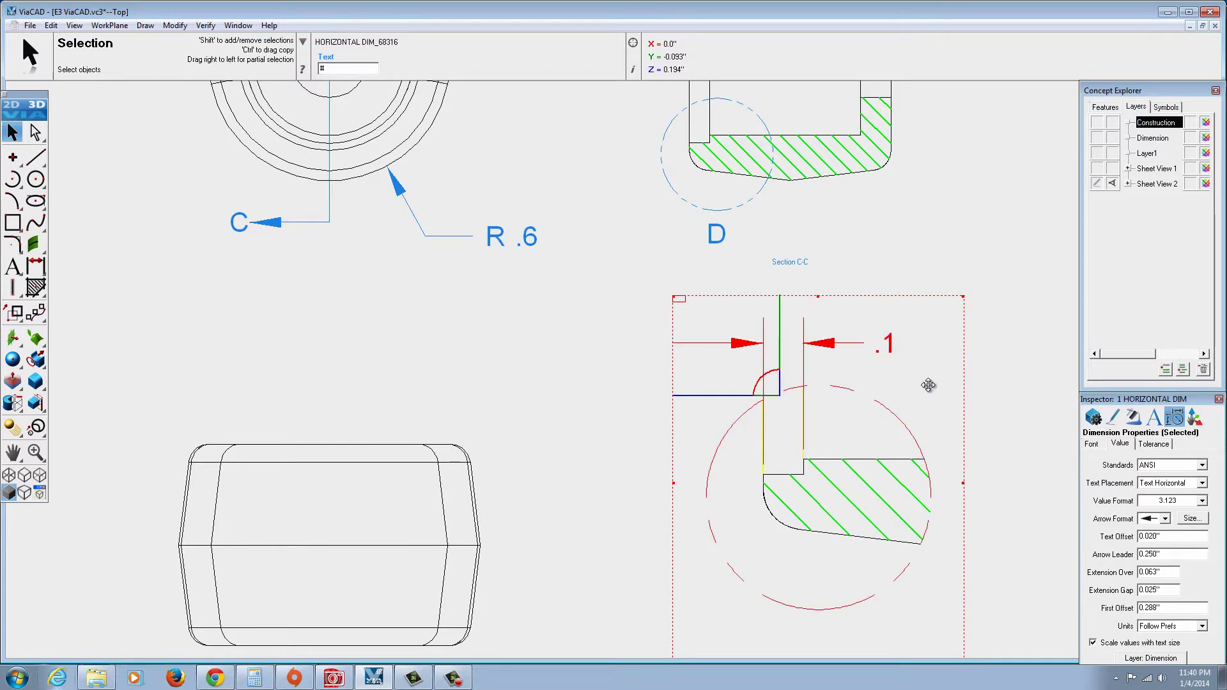
pyautogui.click(1153, 444)
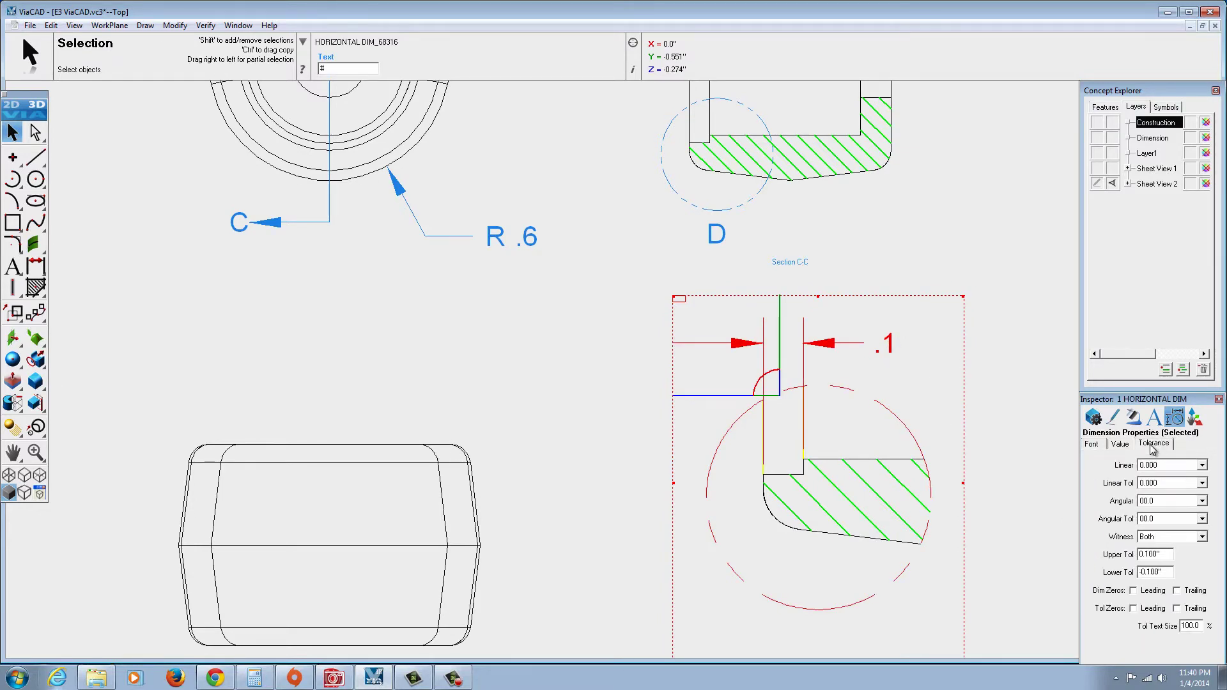
pyautogui.click(1178, 591)
pyautogui.click(1019, 484)
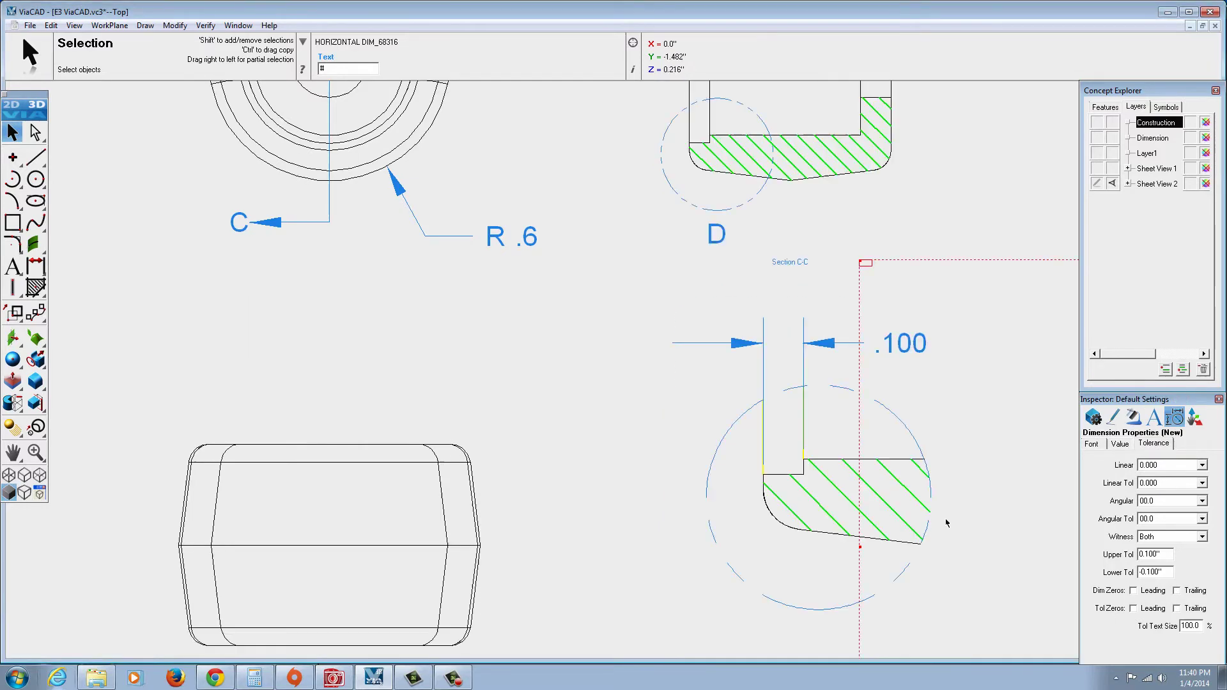
pyautogui.scroll(-5, 884, 548)
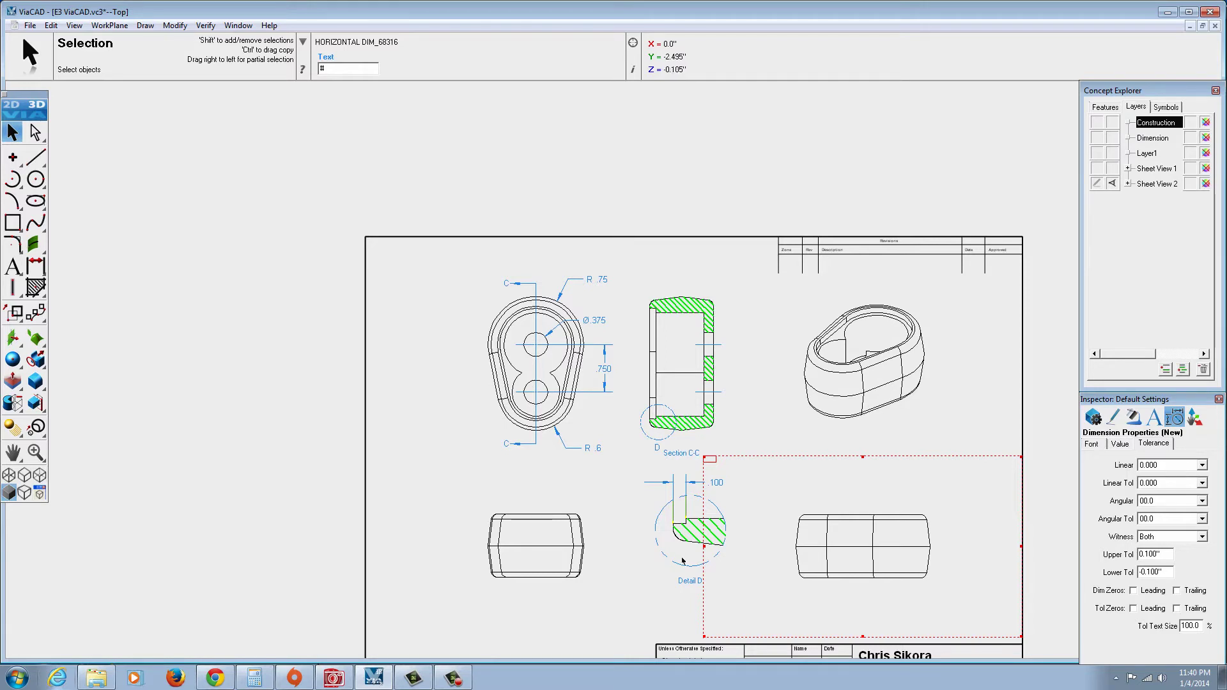
# Create a 7° angular dimension between Detail D's sloped lower edge and its upper edge
pyautogui.scroll(4, 689, 561)
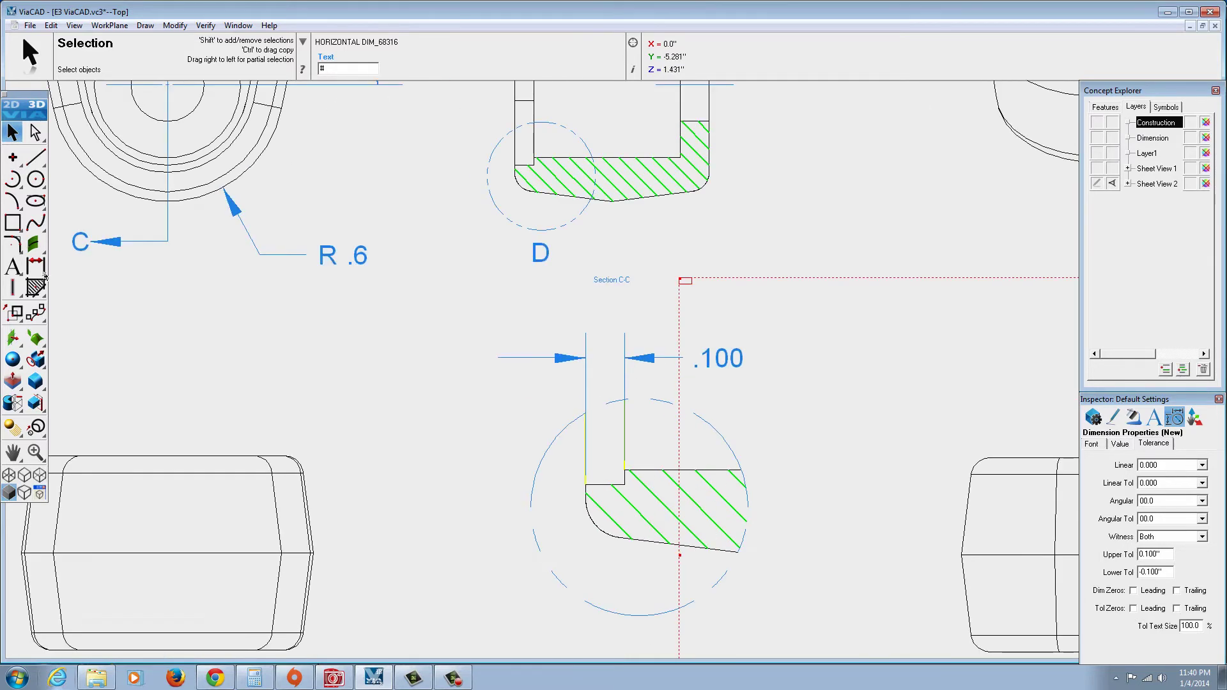
pyautogui.moveTo(44, 275); pyautogui.dragTo(189, 271)
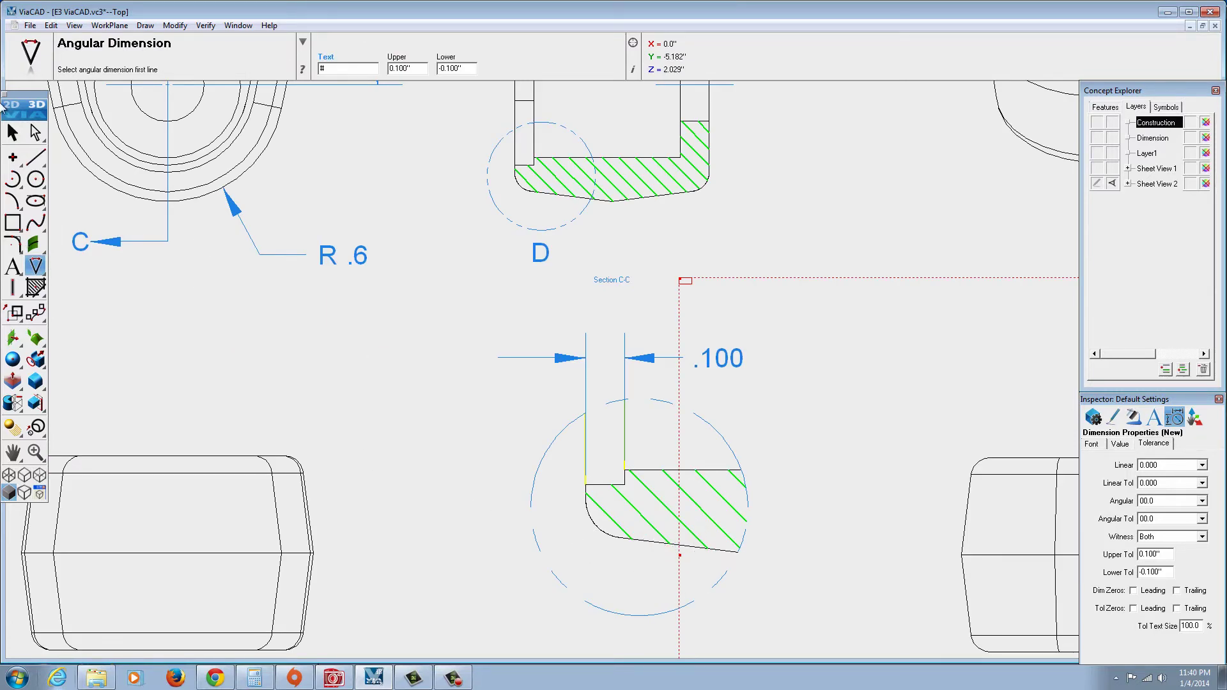
pyautogui.click(13, 133)
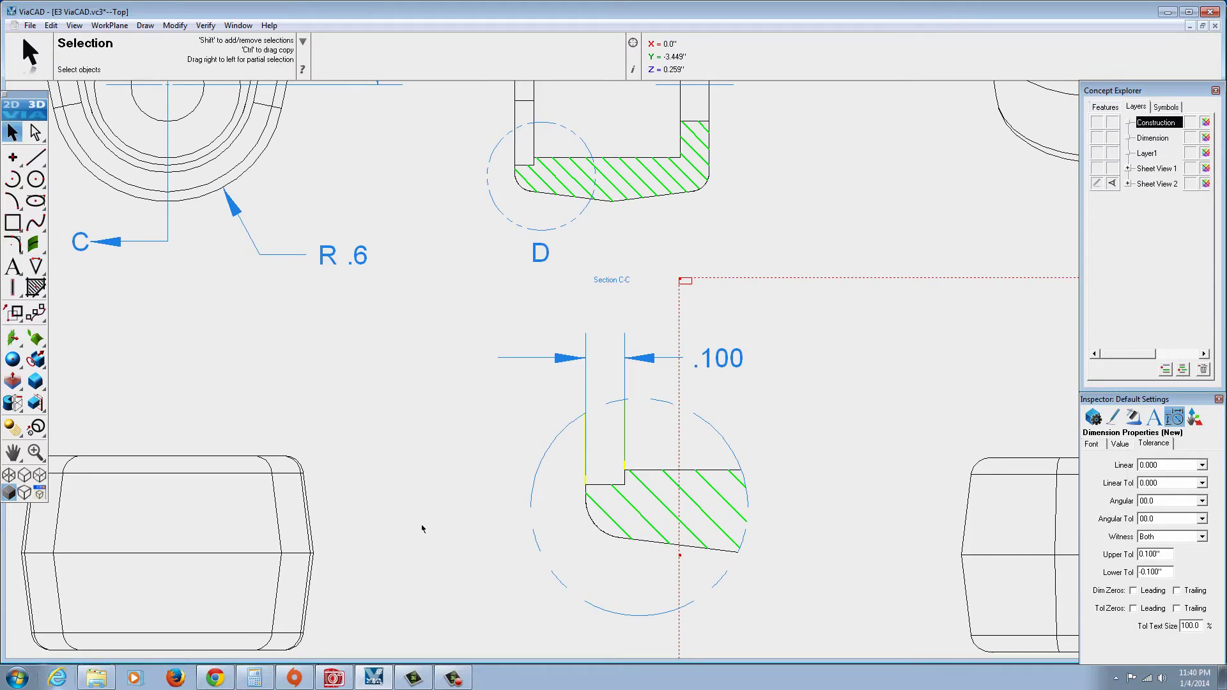
pyautogui.click(570, 618)
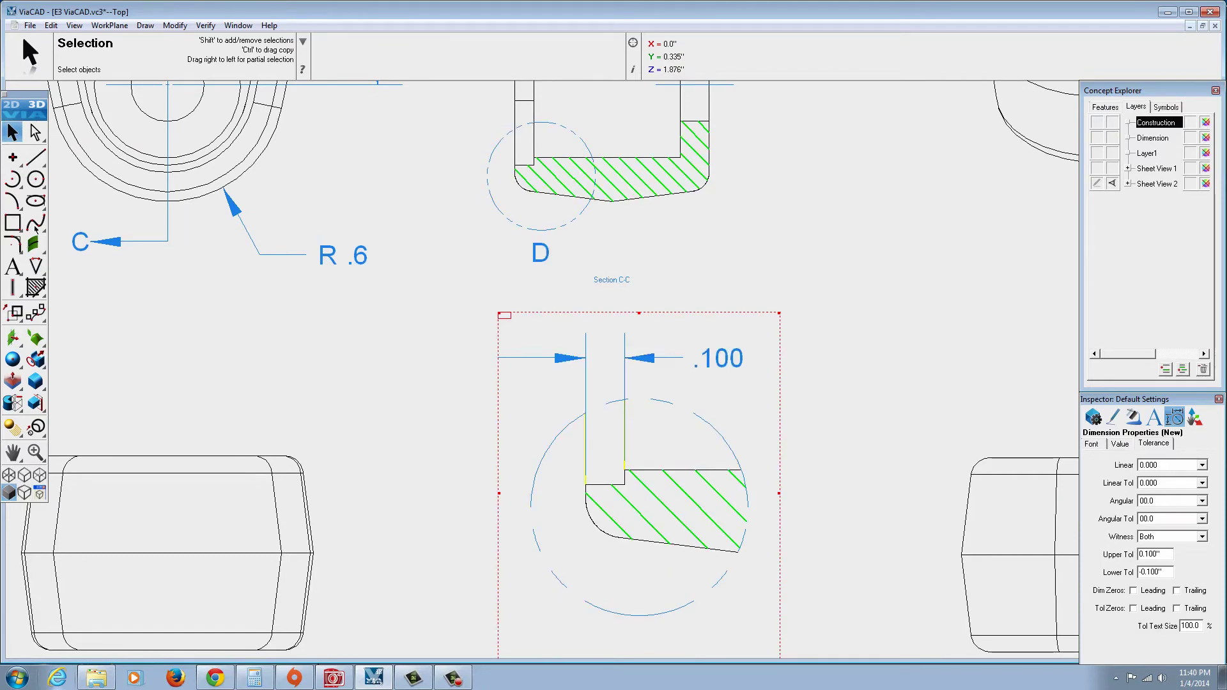
pyautogui.click(35, 266)
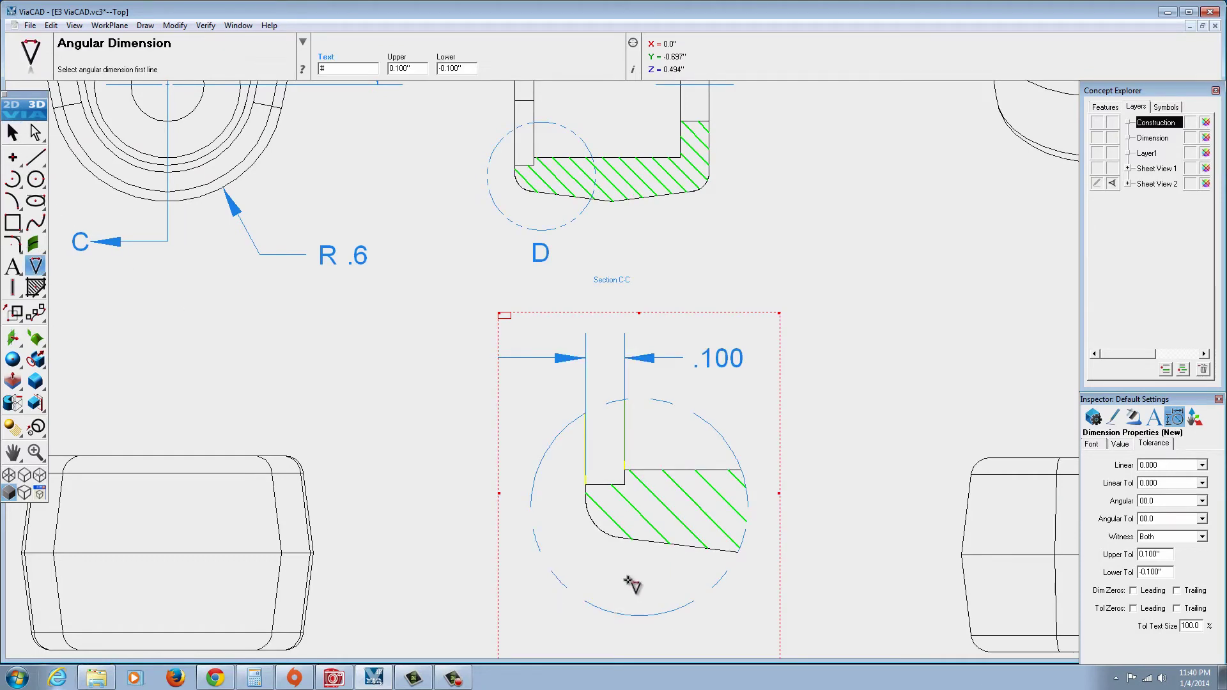
pyautogui.click(654, 544)
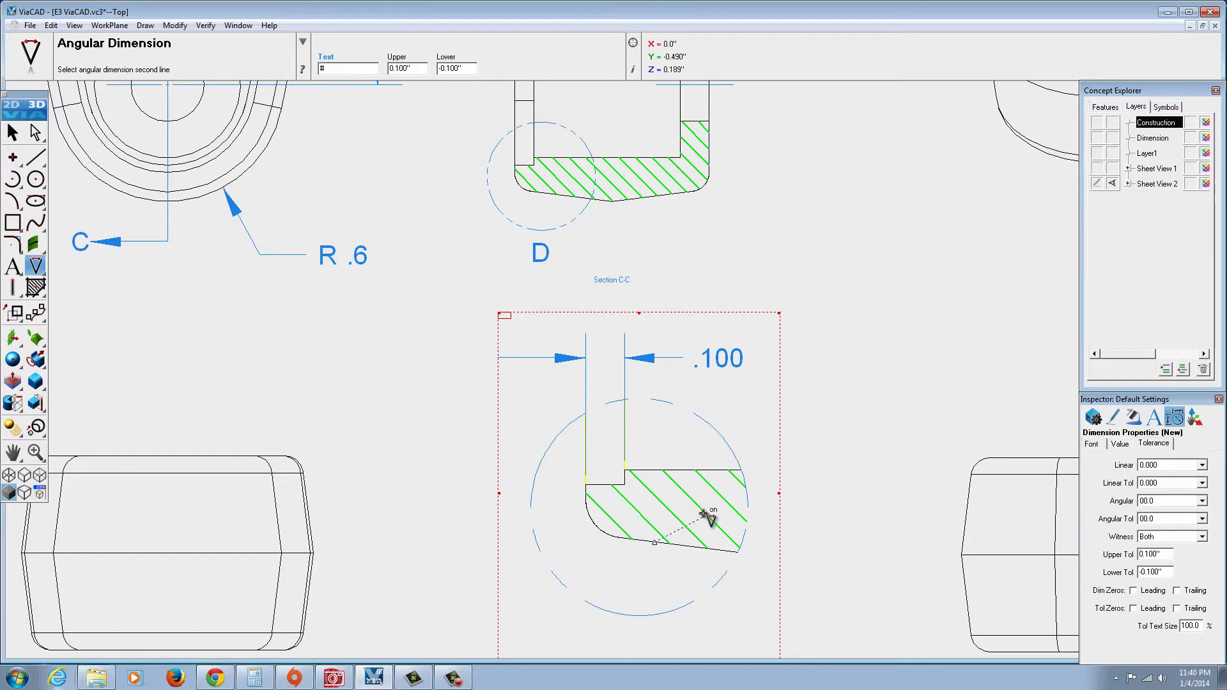
pyautogui.click(671, 470)
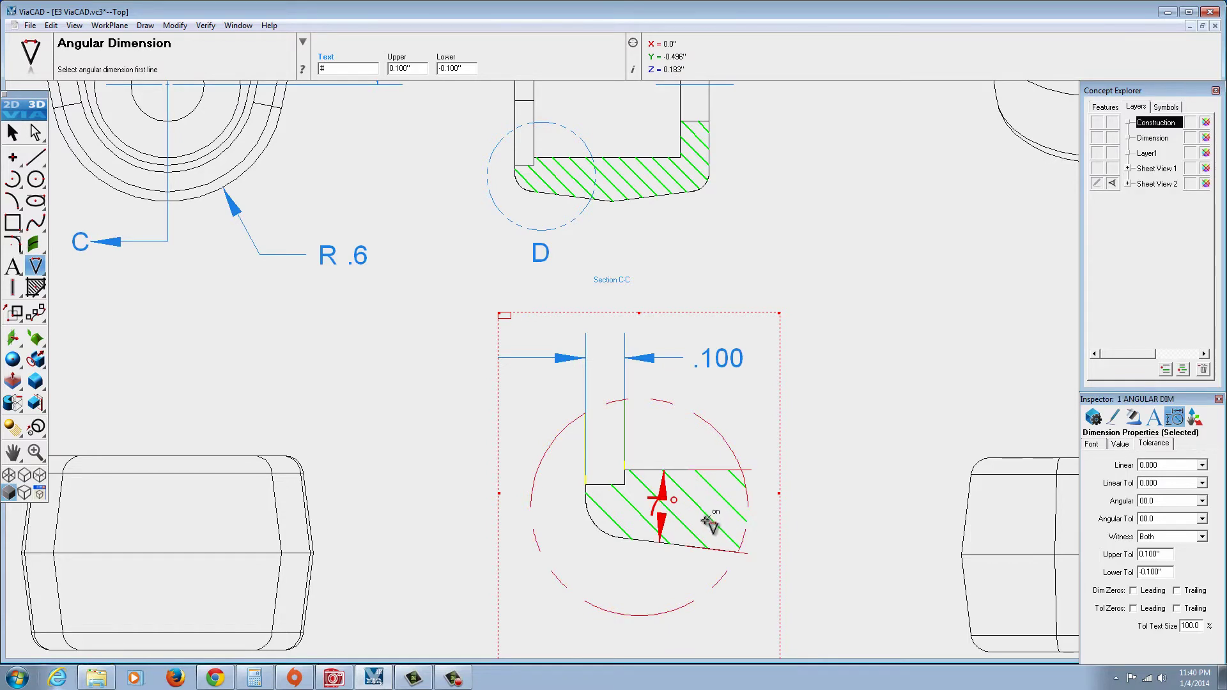
pyautogui.click(13, 133)
pyautogui.click(660, 511)
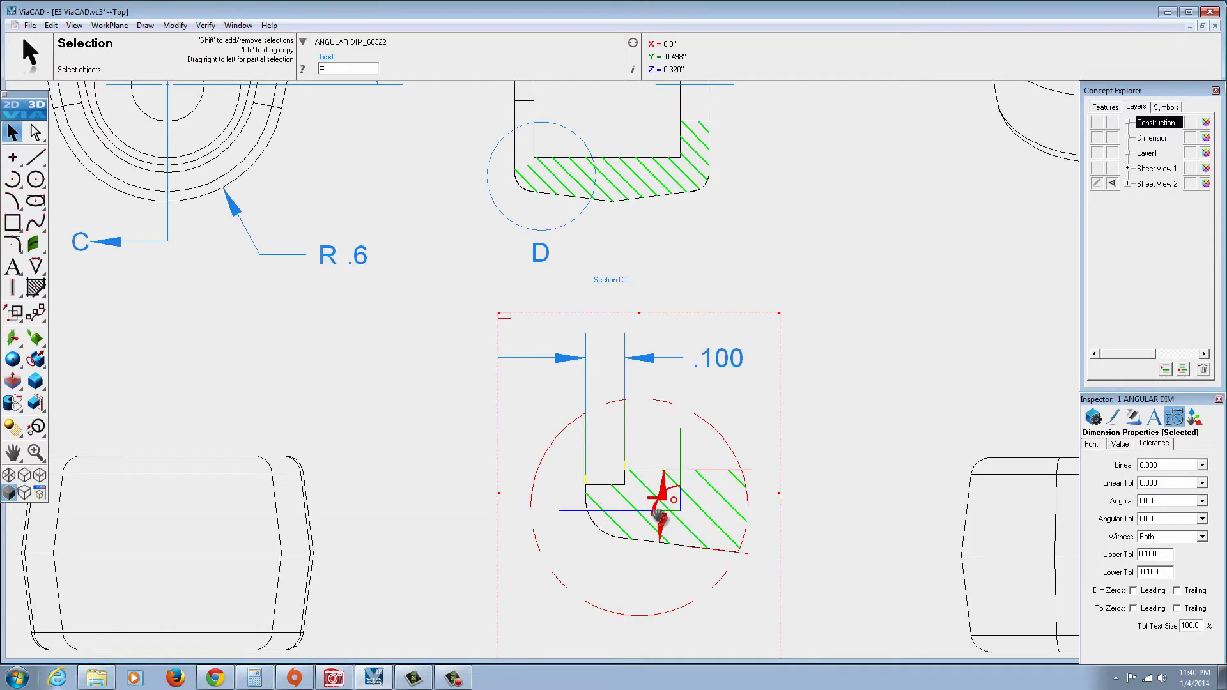
pyautogui.click(756, 556)
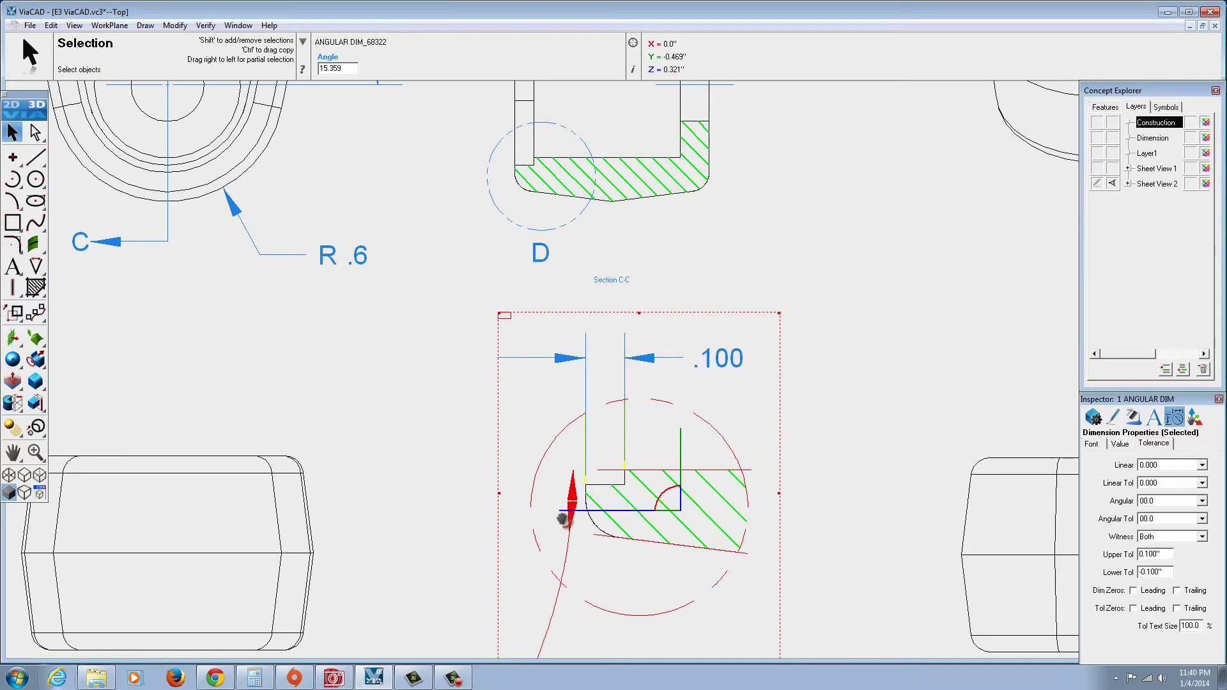
pyautogui.click(544, 517)
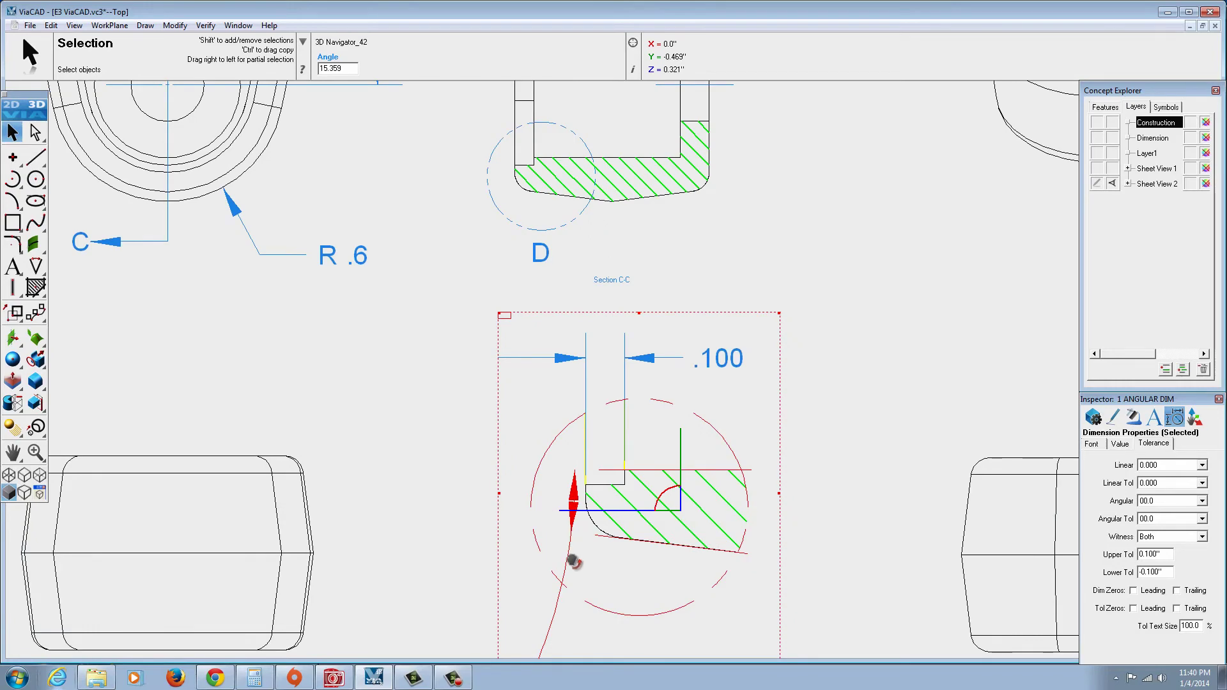
pyautogui.scroll(-5, 577, 572)
pyautogui.scroll(1, 580, 603)
pyautogui.scroll(2, 578, 602)
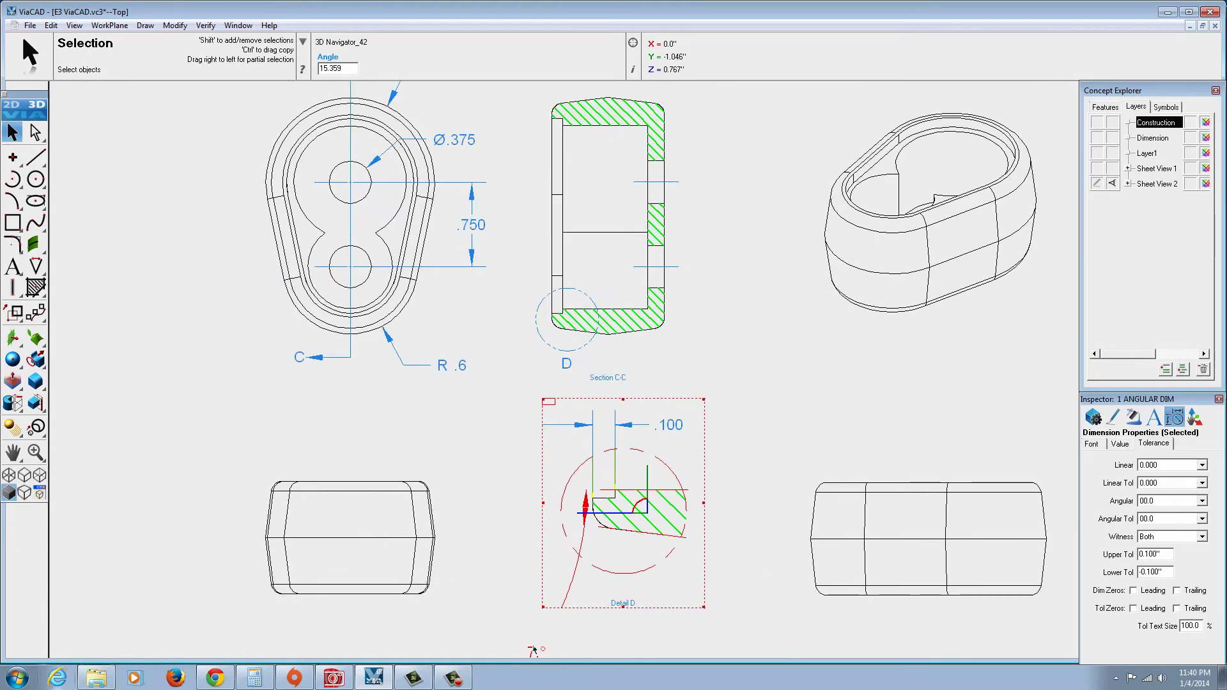
pyautogui.press('Escape')
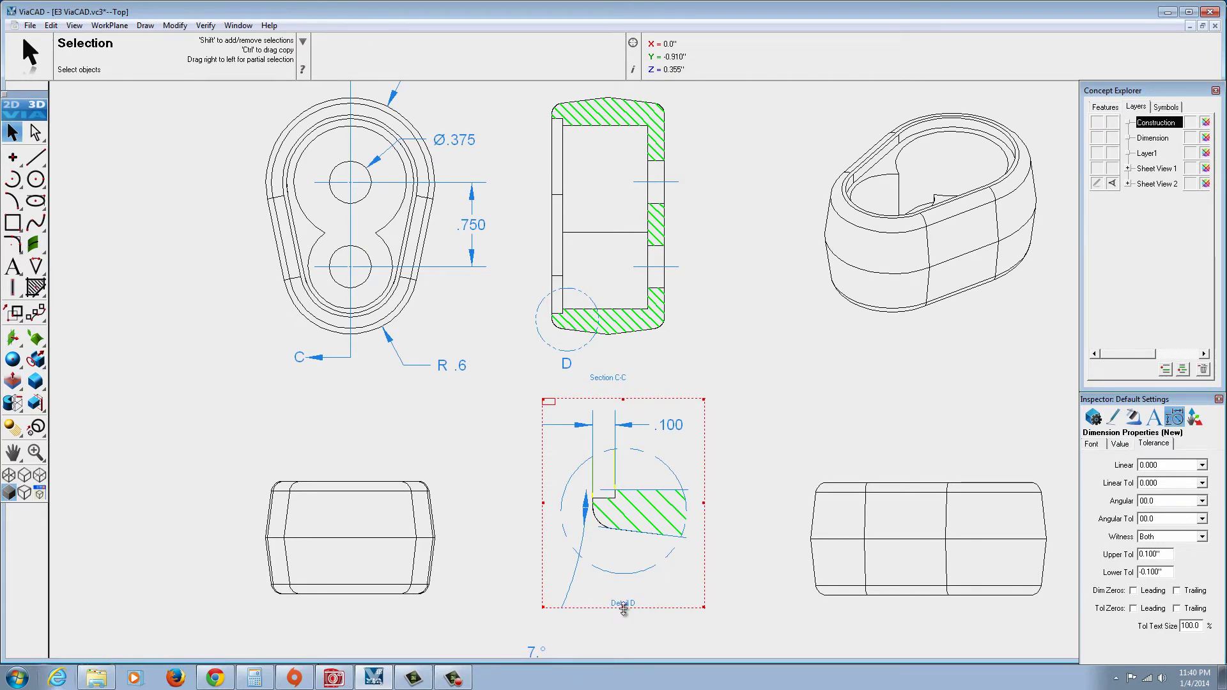
# Enlarge the Detail D view frame downward and shift it slightly left
pyautogui.moveTo(623, 611); pyautogui.dragTo(623, 651)
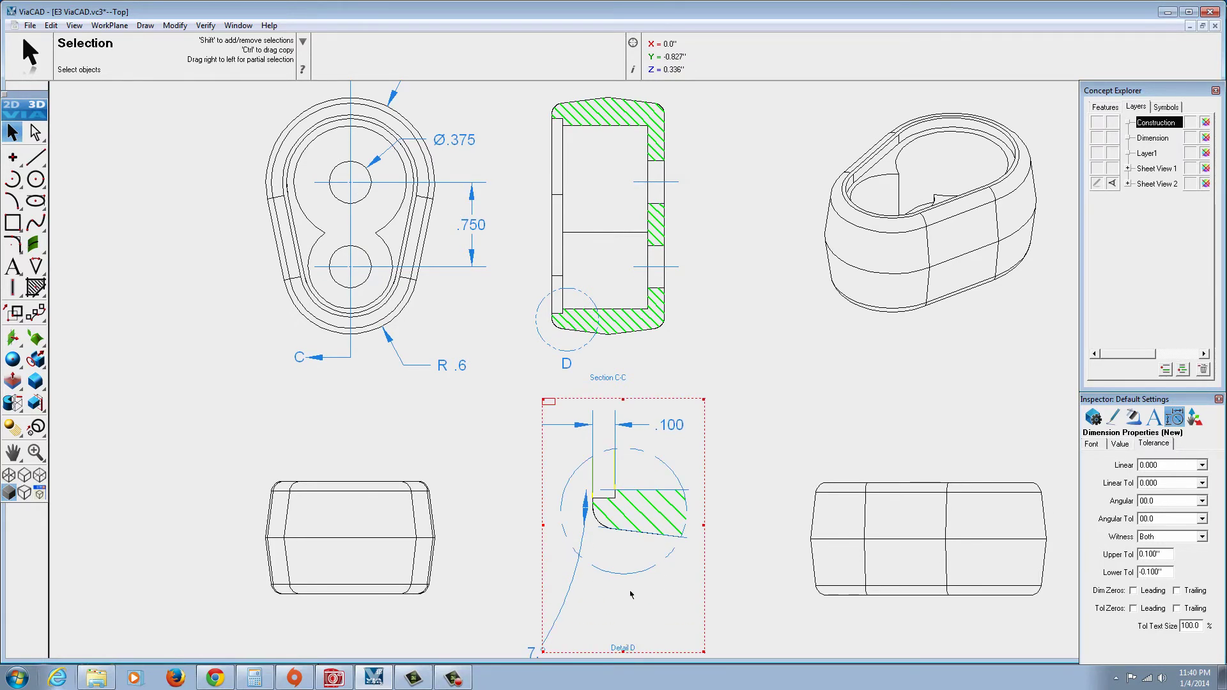
pyautogui.scroll(-3, 629, 593)
pyautogui.scroll(4, 628, 581)
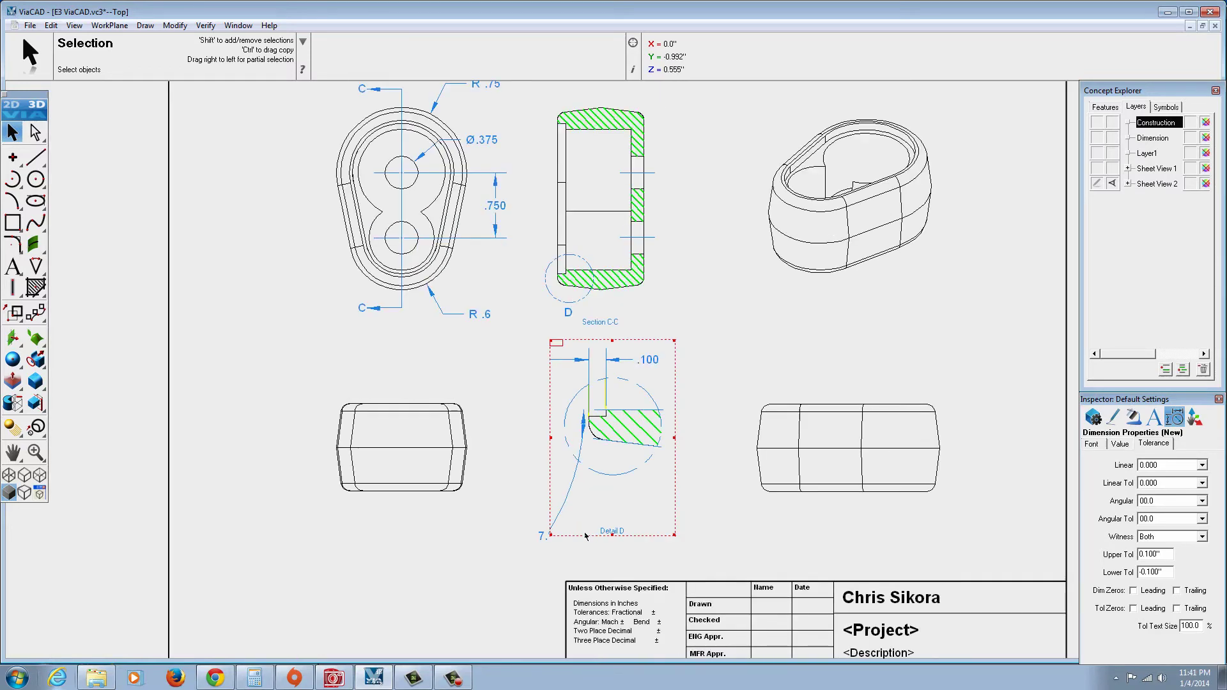
pyautogui.scroll(3, 591, 549)
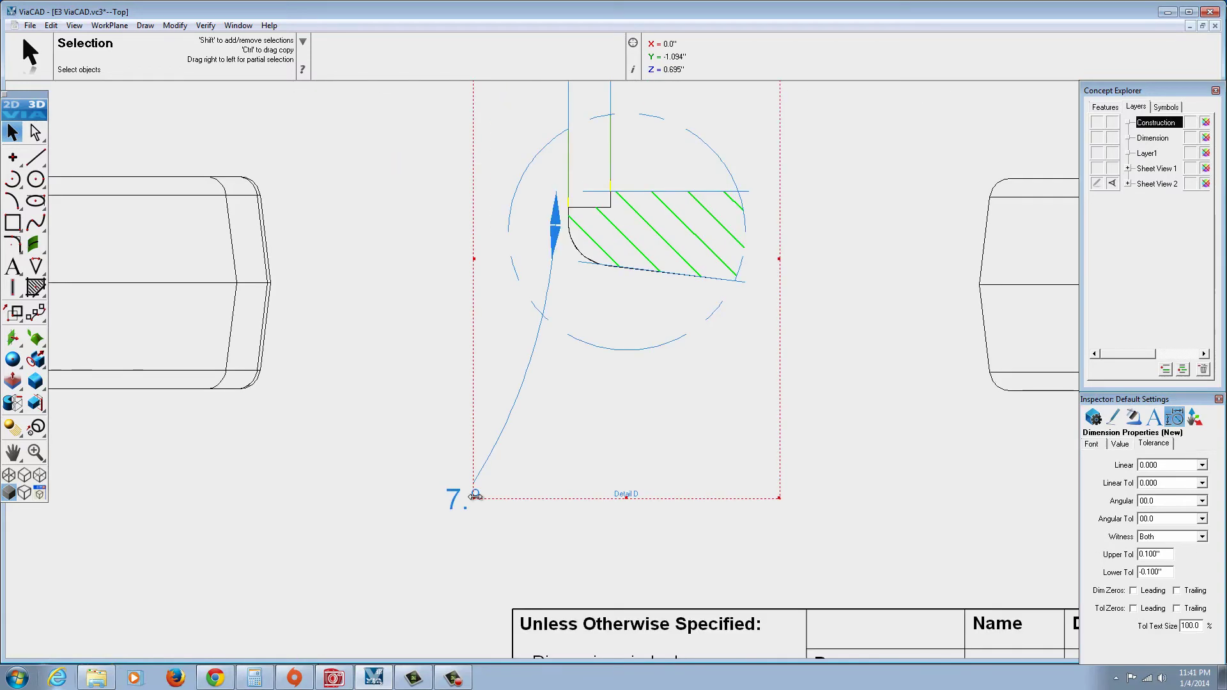
pyautogui.moveTo(476, 495); pyautogui.dragTo(431, 548)
# Move the 7° angle label up and to the right beside the detail
pyautogui.click(445, 497)
pyautogui.moveTo(446, 496)
pyautogui.mouseDown()
pyautogui.moveTo(548, 410)
pyautogui.moveTo(638, 364)
pyautogui.moveTo(701, 419)
pyautogui.moveTo(742, 430)
pyautogui.moveTo(740, 356)
pyautogui.mouseUp()
pyautogui.click(718, 466)
pyautogui.scroll(-3, 749, 470)
pyautogui.scroll(2, 749, 422)
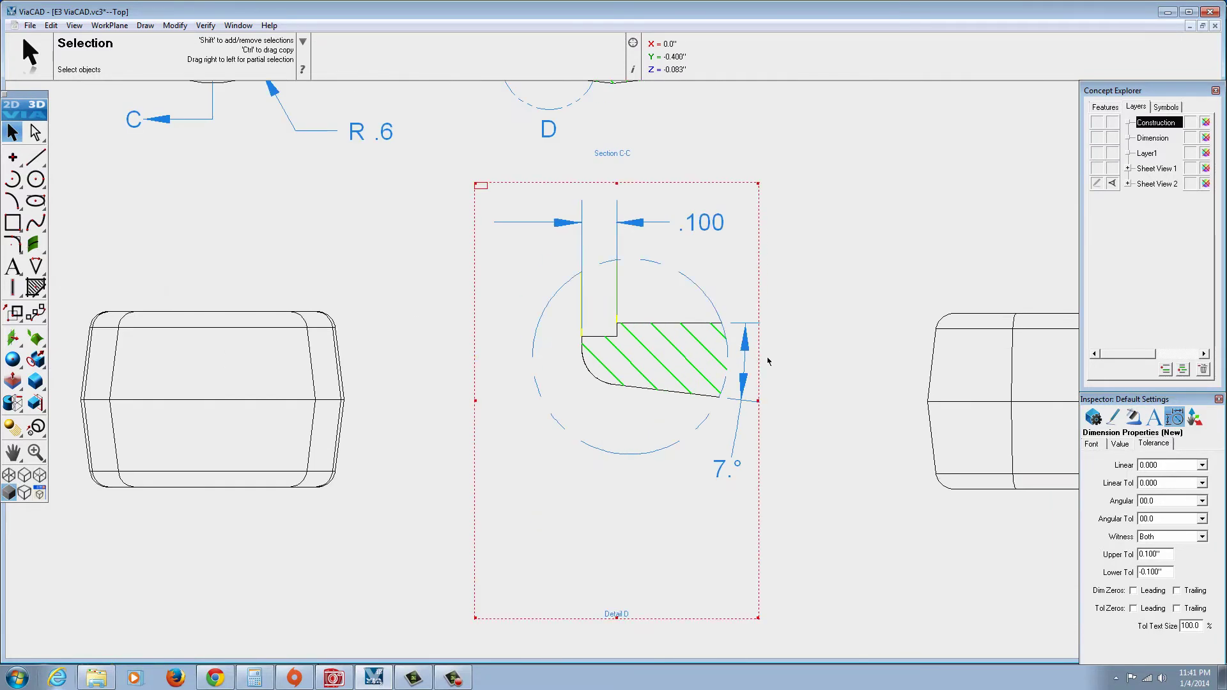
pyautogui.moveTo(720, 471); pyautogui.dragTo(735, 434)
pyautogui.click(707, 521)
pyautogui.scroll(-3, 707, 534)
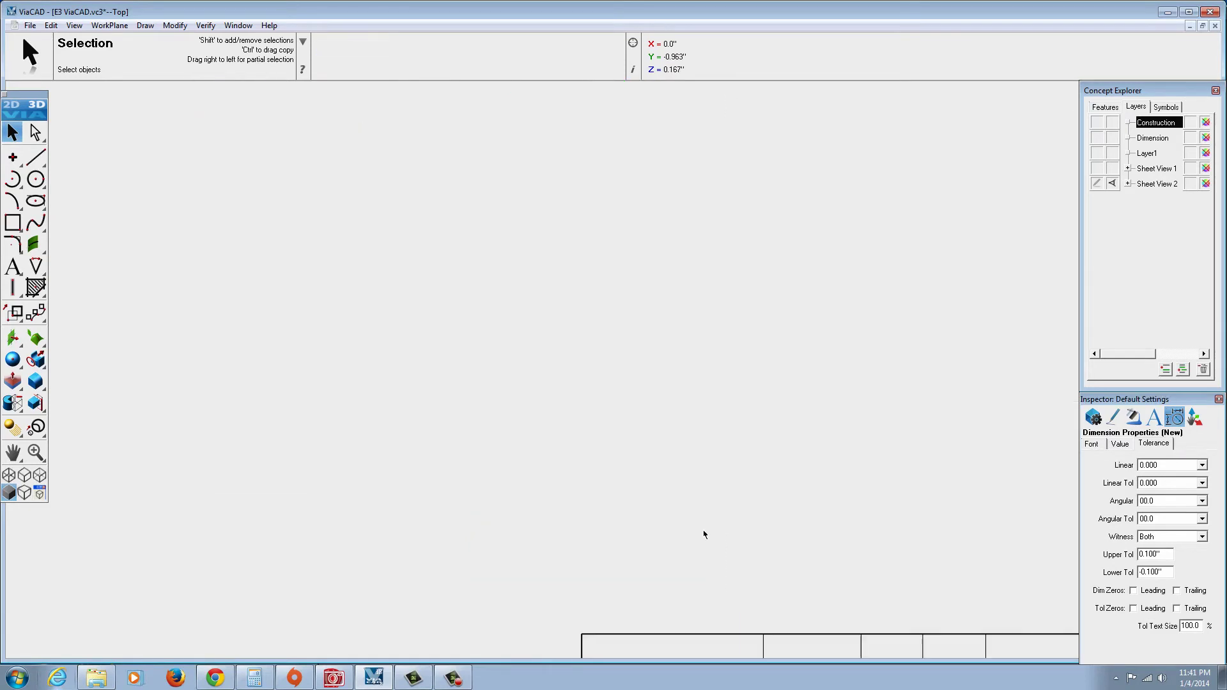
pyautogui.scroll(1, 778, 335)
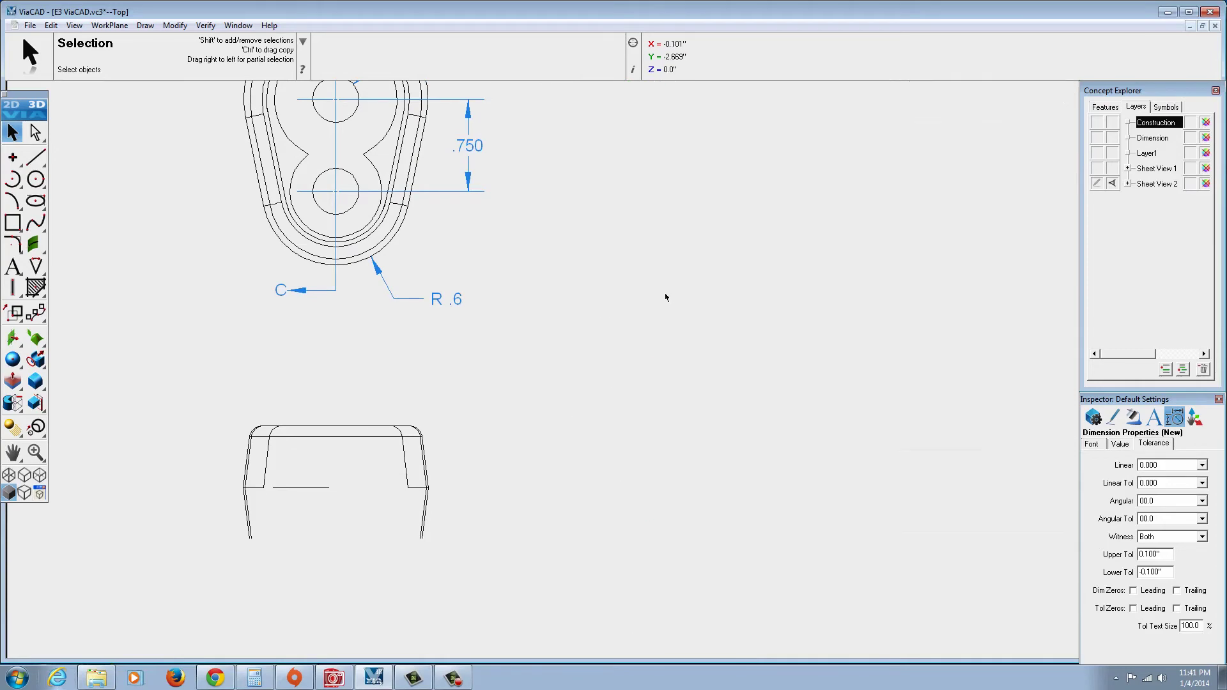
pyautogui.scroll(-2, 507, 265)
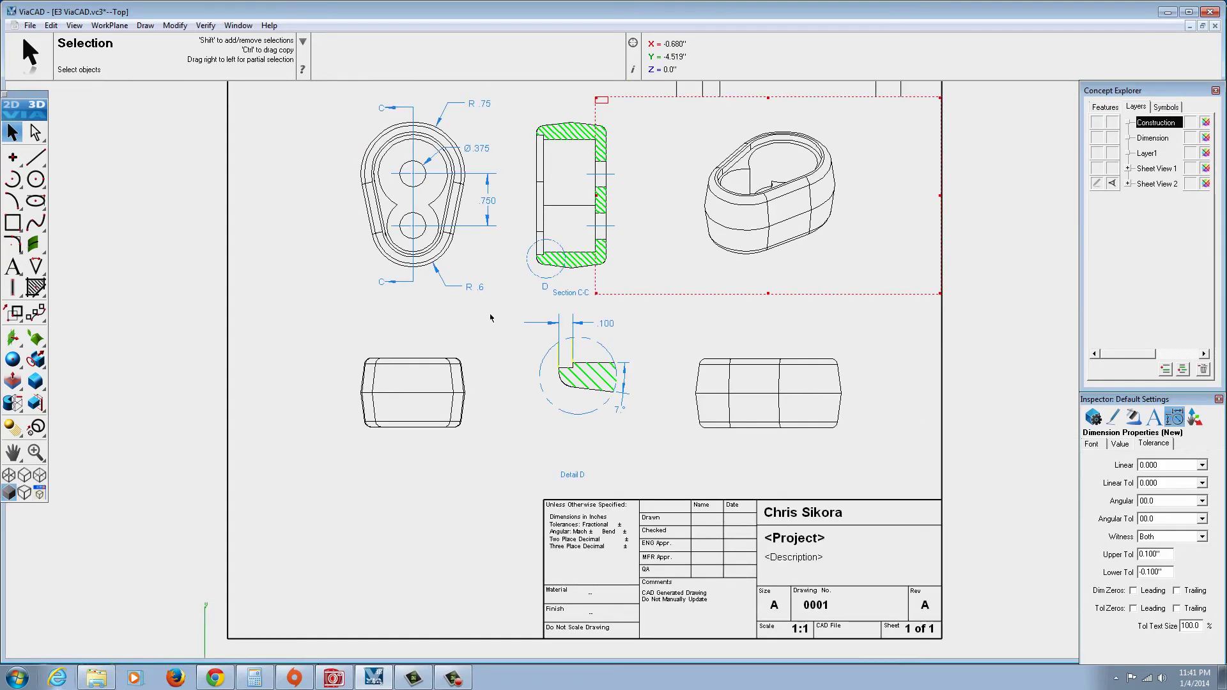
# Add a vertical 1.000 dimension spanning the side view's height, right of the view, with trailing zeros
pyautogui.scroll(5, 392, 377)
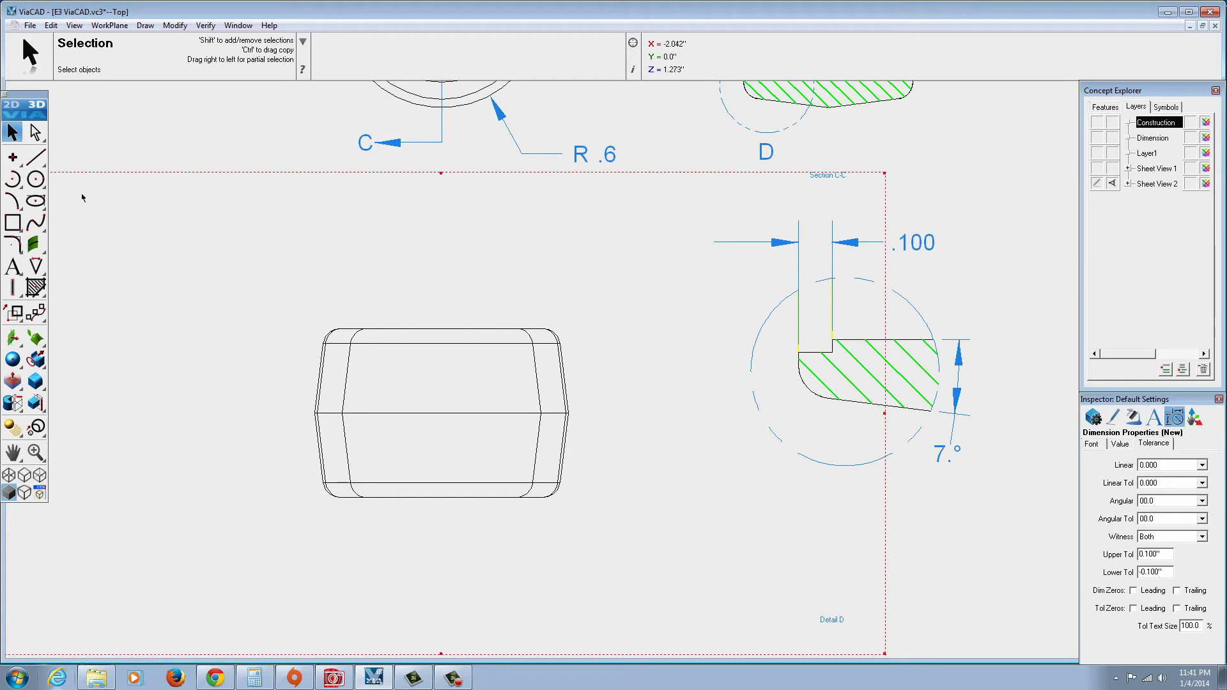
pyautogui.moveTo(37, 267)
pyautogui.mouseDown()
pyautogui.moveTo(187, 268)
pyautogui.moveTo(58, 268)
pyautogui.moveTo(102, 270)
pyautogui.mouseUp()
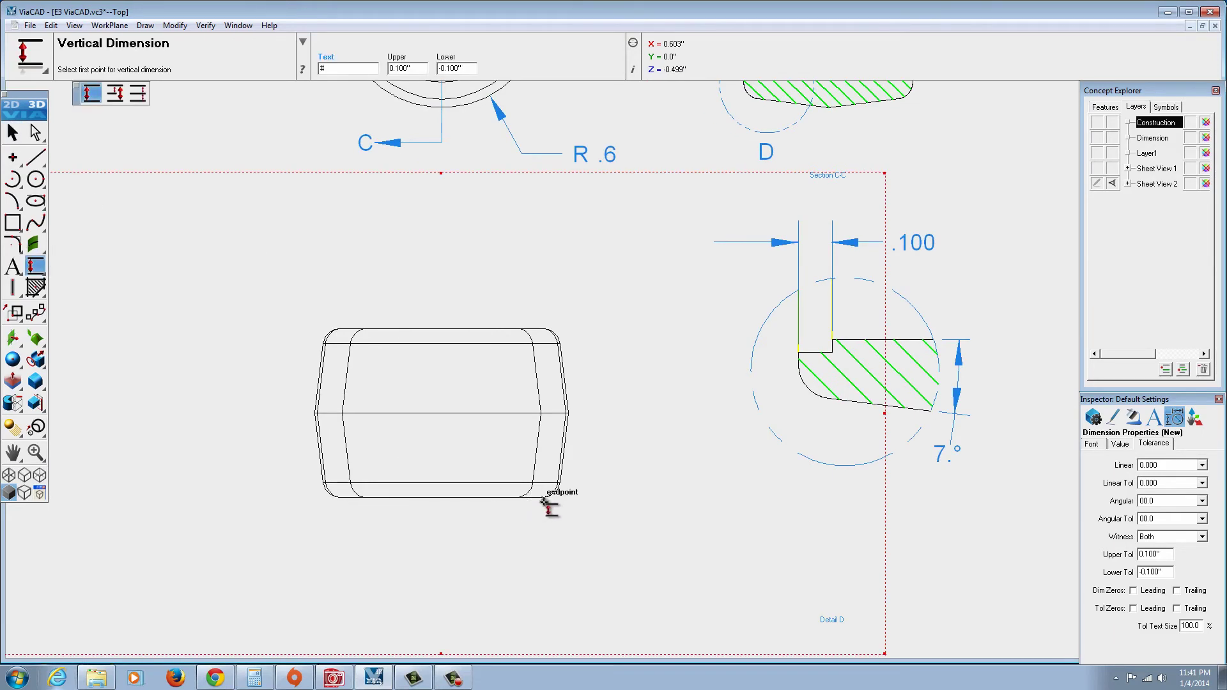
pyautogui.click(541, 500)
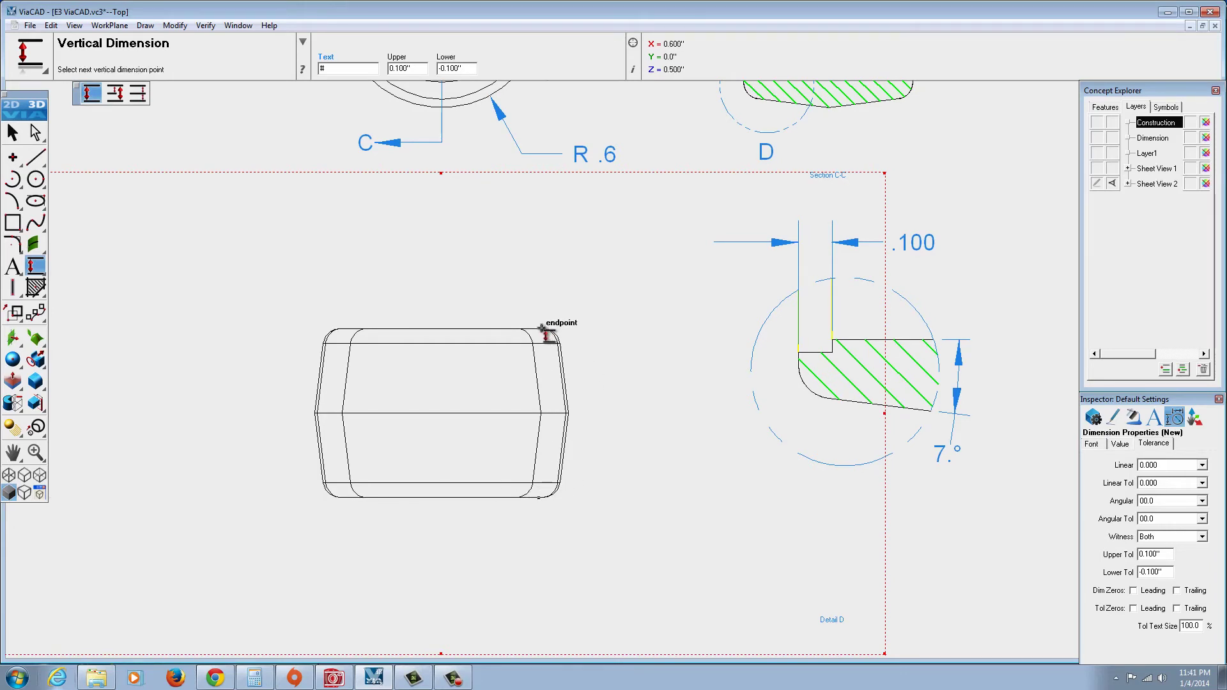
pyautogui.click(542, 329)
pyautogui.click(610, 425)
pyautogui.click(13, 132)
pyautogui.moveTo(471, 412); pyautogui.dragTo(627, 412)
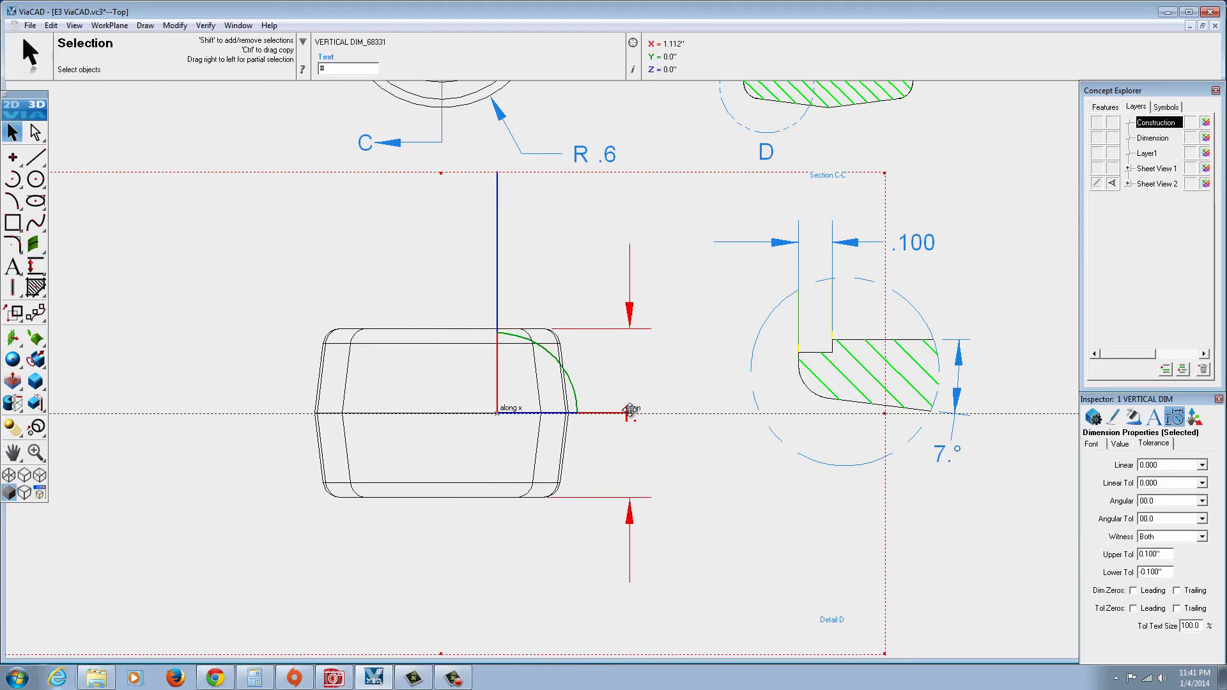
pyautogui.click(1177, 591)
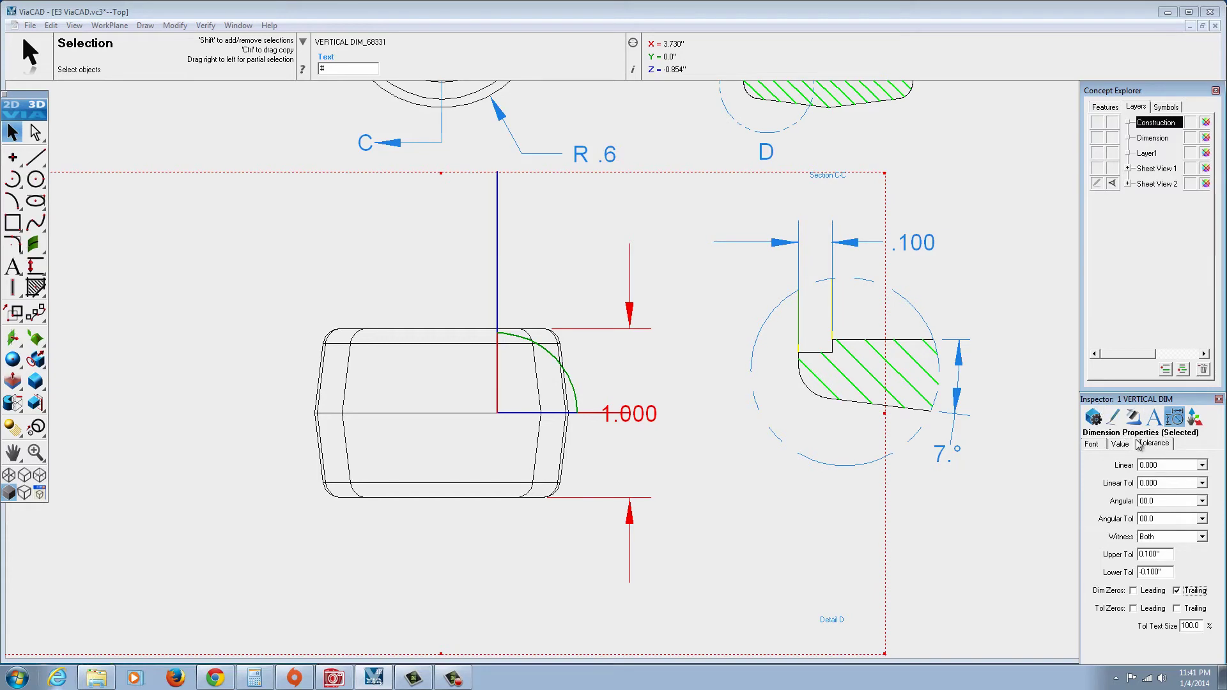
pyautogui.click(237, 26)
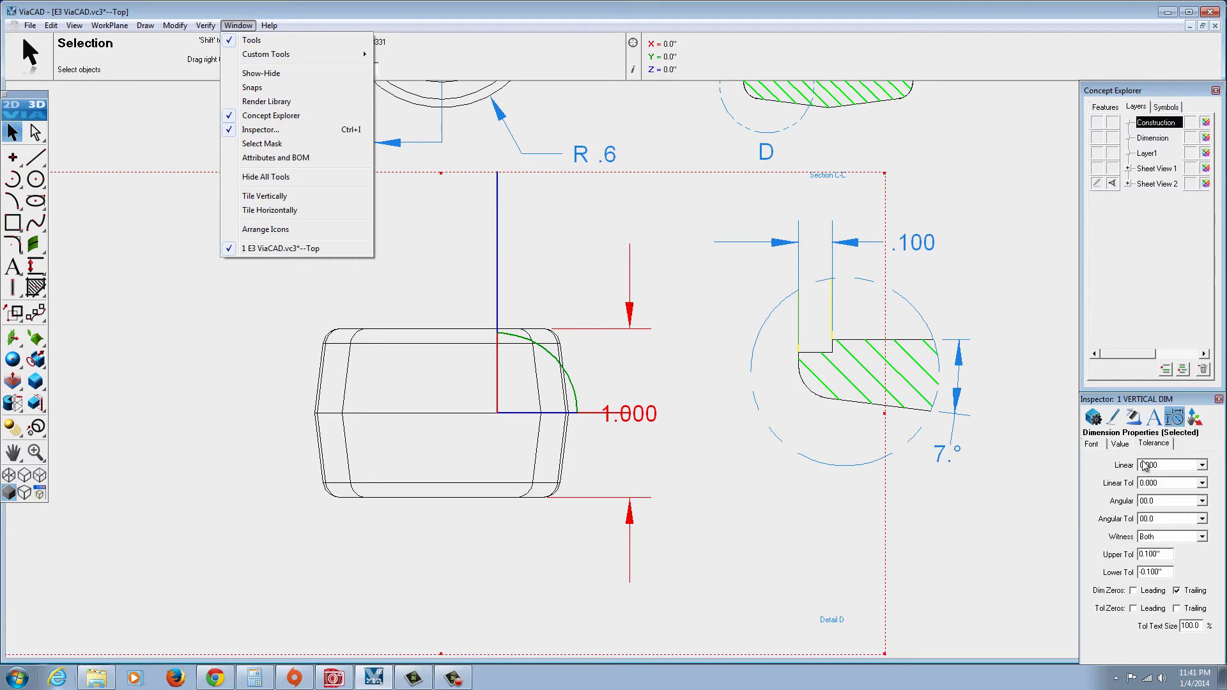
# Set the 1.000 dimension's arrow leader to 0.25 in the Inspector's Value settings
pyautogui.click(1119, 443)
pyautogui.click(1096, 446)
pyautogui.click(1117, 445)
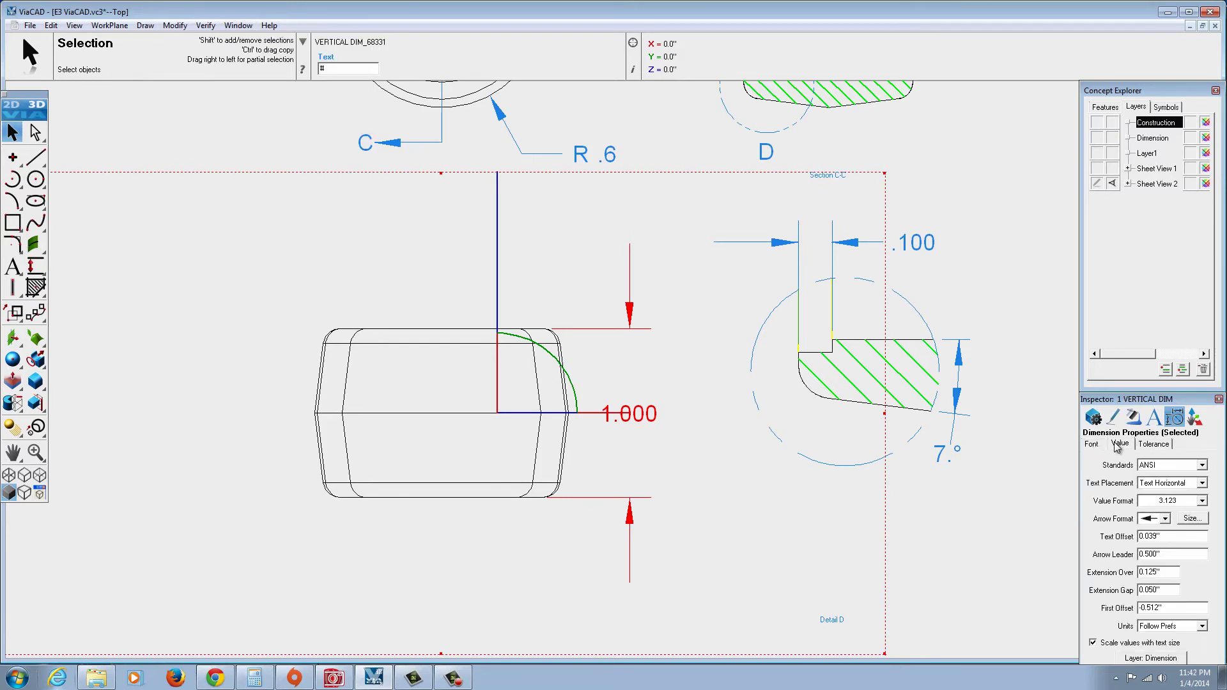
pyautogui.click(1145, 554)
pyautogui.write('2')
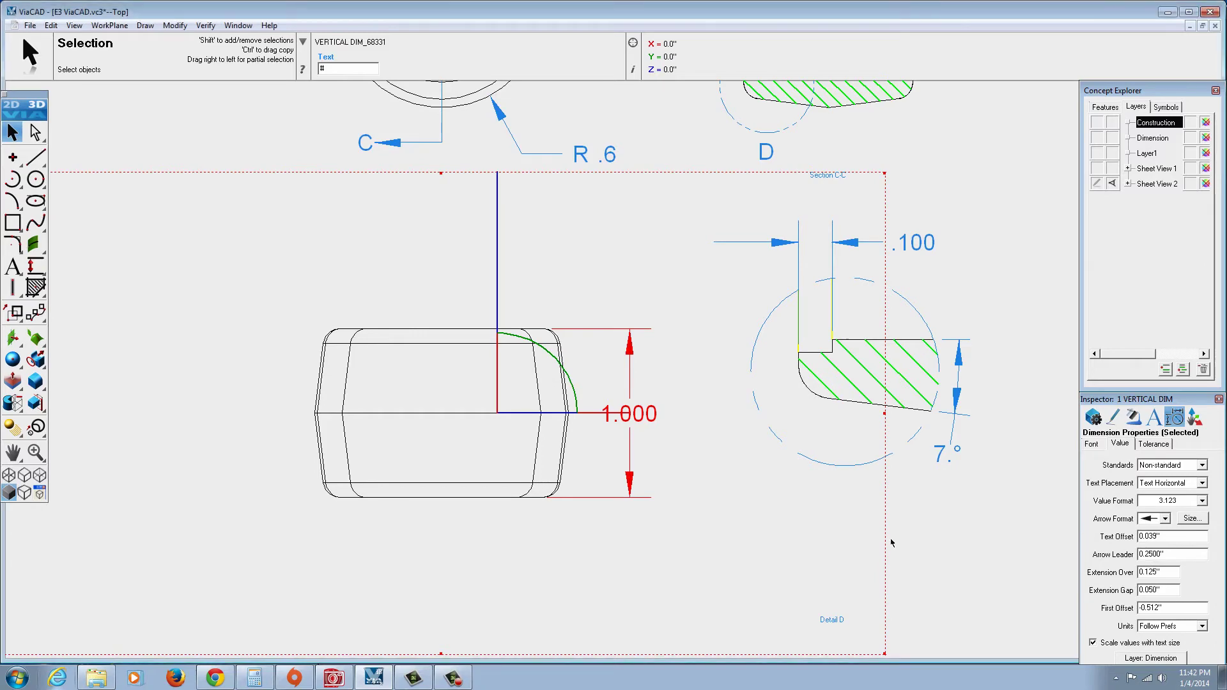
# Deselect the dimension, select the isometric view, and zoom out to fit Sheet View 2
pyautogui.click(696, 512)
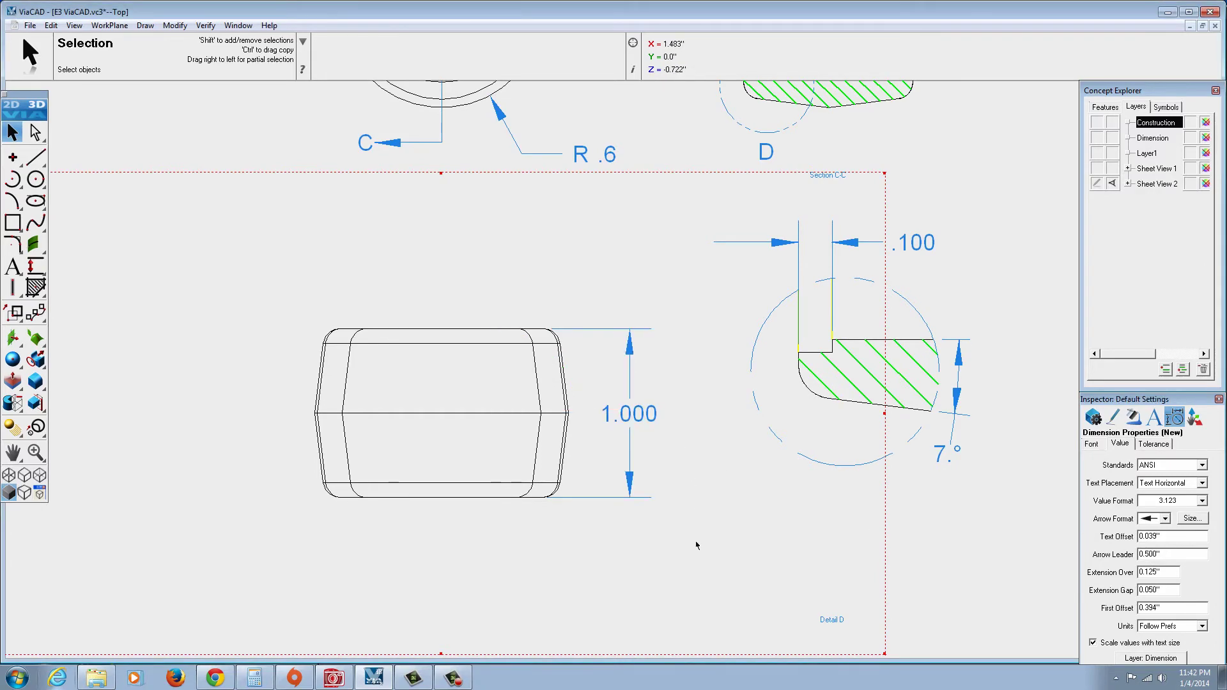
pyautogui.scroll(-5, 697, 512)
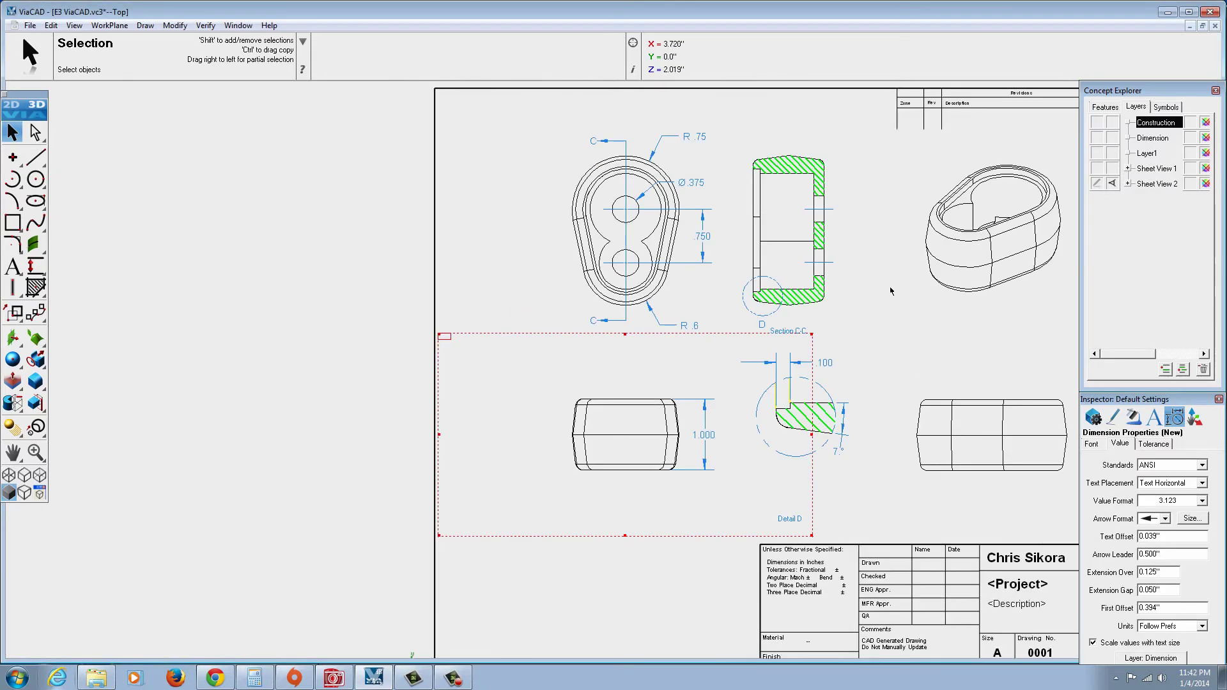
pyautogui.scroll(2, 853, 275)
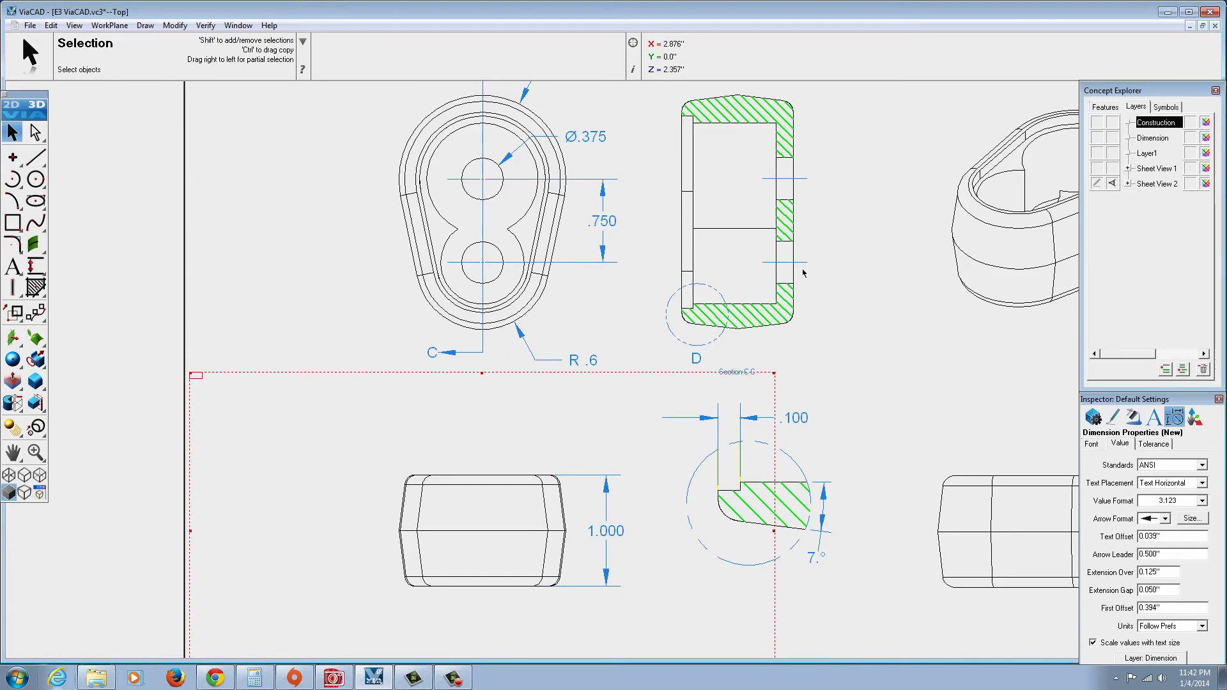
pyautogui.scroll(-1, 803, 271)
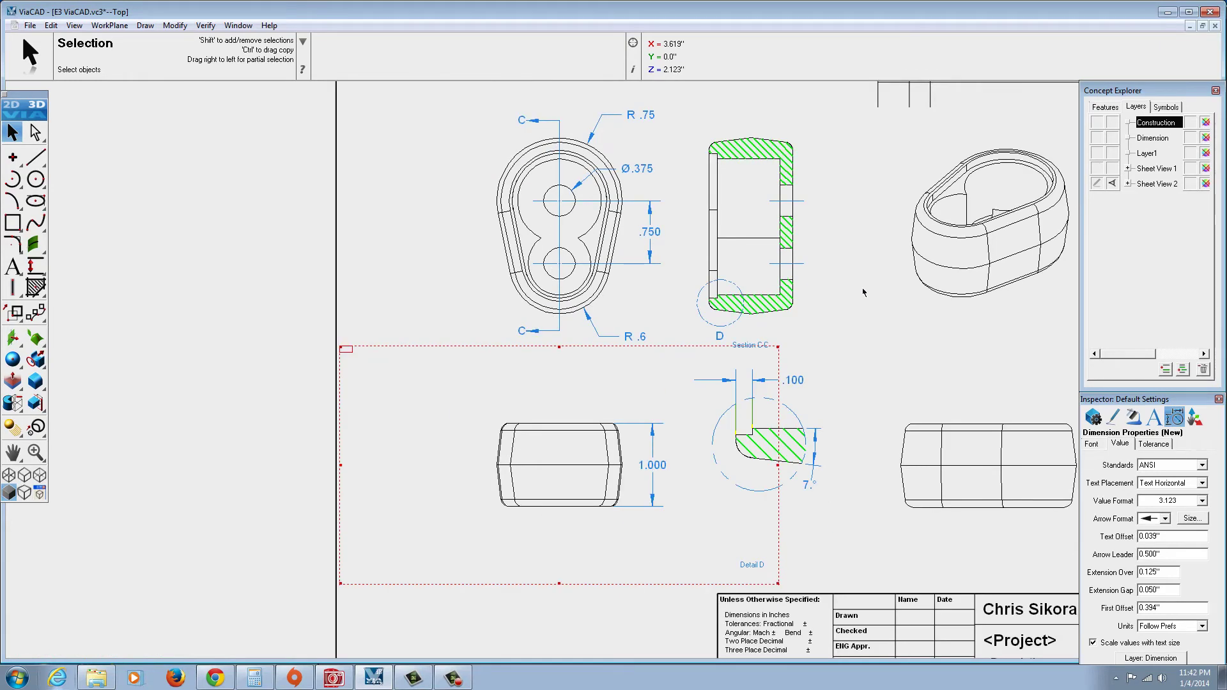
pyautogui.click(824, 337)
pyautogui.scroll(-1, 836, 356)
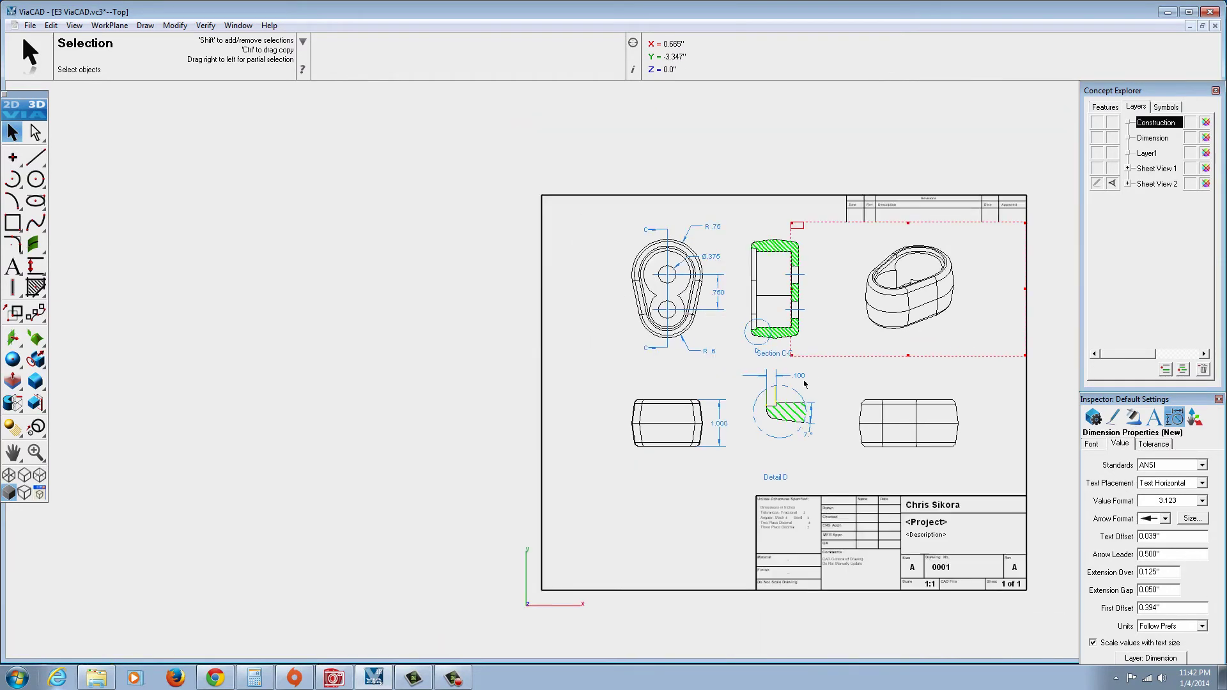
pyautogui.scroll(3, 843, 502)
pyautogui.scroll(-3, 843, 502)
# Replace the author's name in the title block with 'EXERCISE 3B'
pyautogui.click(860, 507)
pyautogui.moveTo(361, 70); pyautogui.dragTo(315, 71)
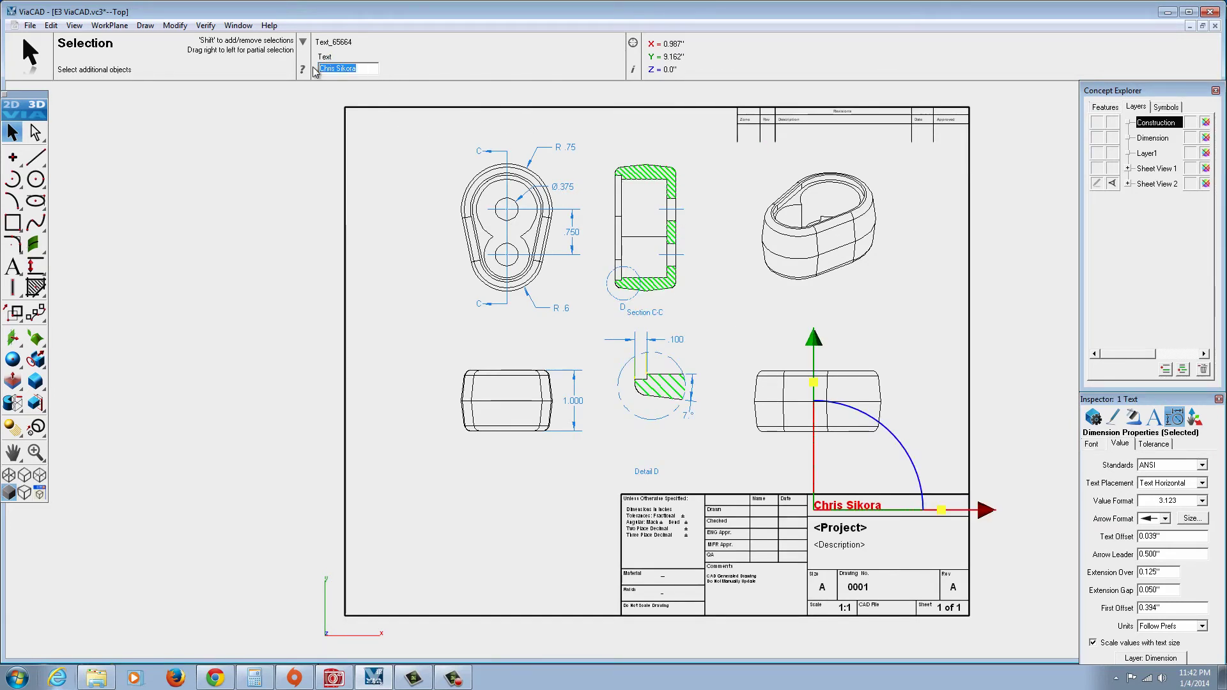
pyautogui.write('EXERCISE 3B')
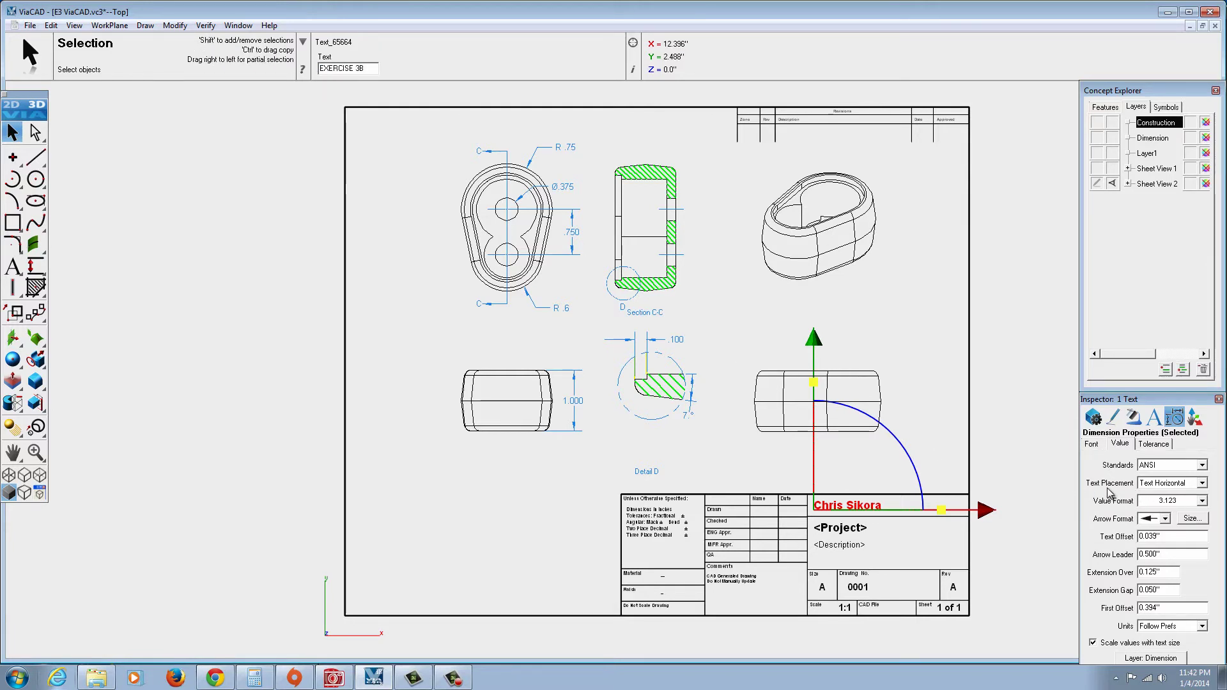
pyautogui.press('Return')
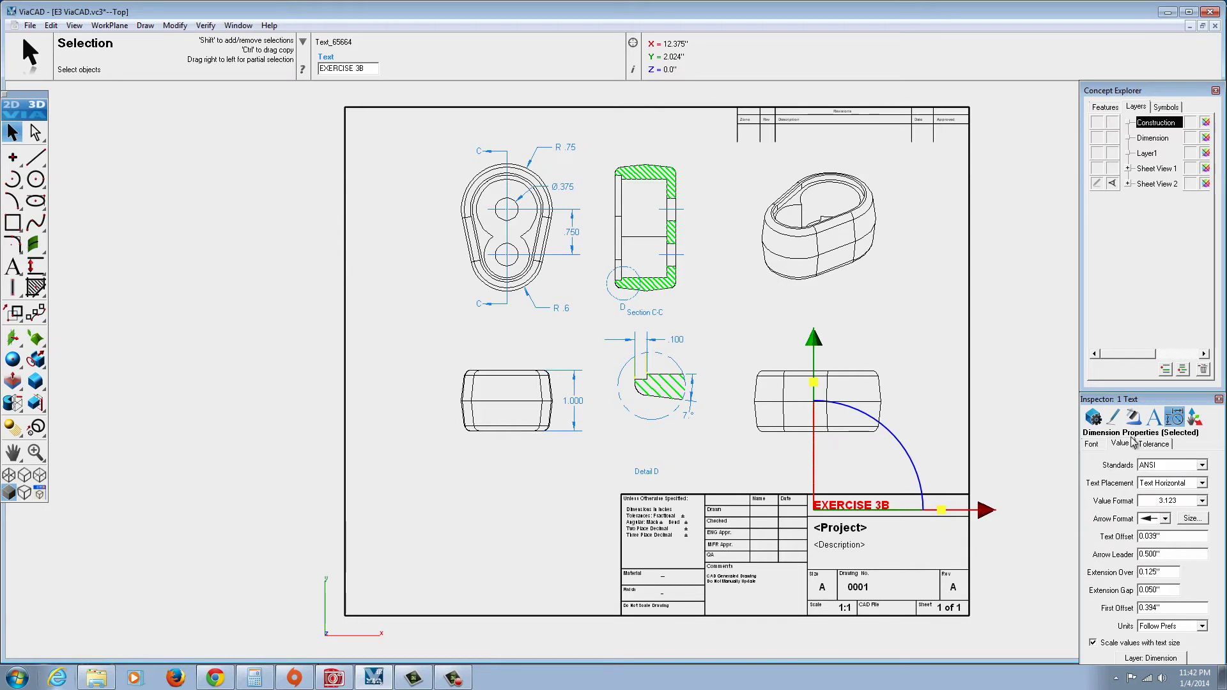
# Try the Astro 867 and Augusta Shadow fonts on EXERCISE 3B, then settle on a plainer font
pyautogui.click(1154, 417)
pyautogui.click(1200, 451)
pyautogui.scroll(-2, 1156, 578)
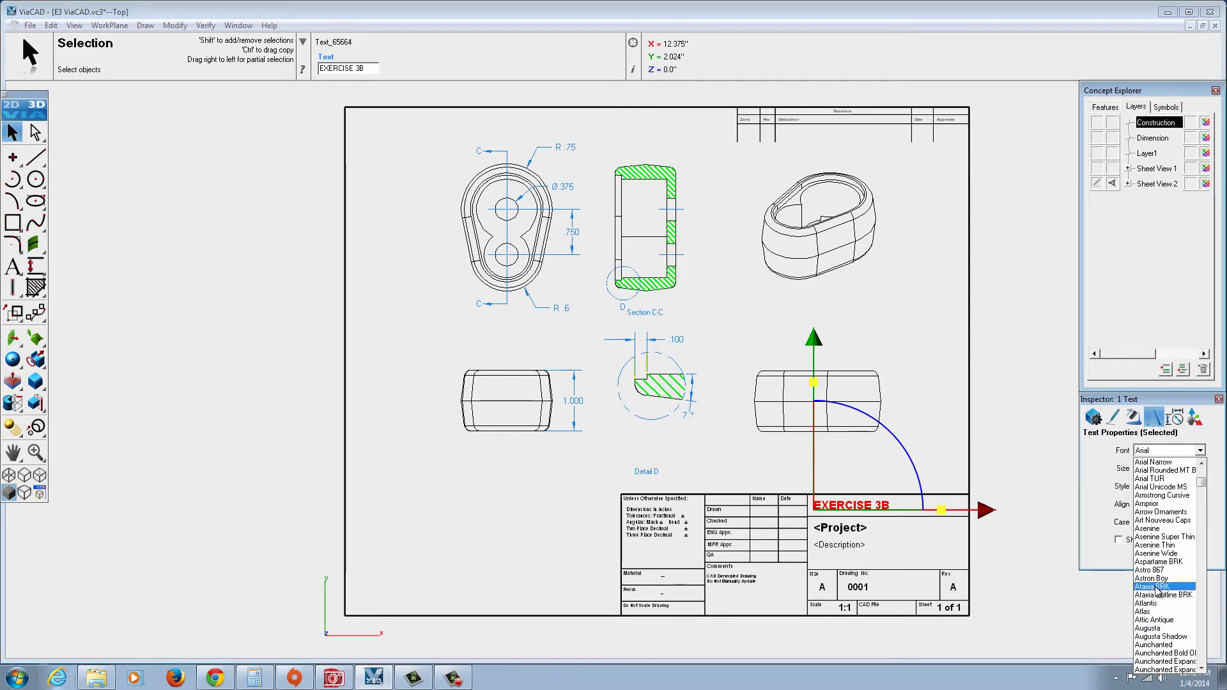
pyautogui.click(1154, 572)
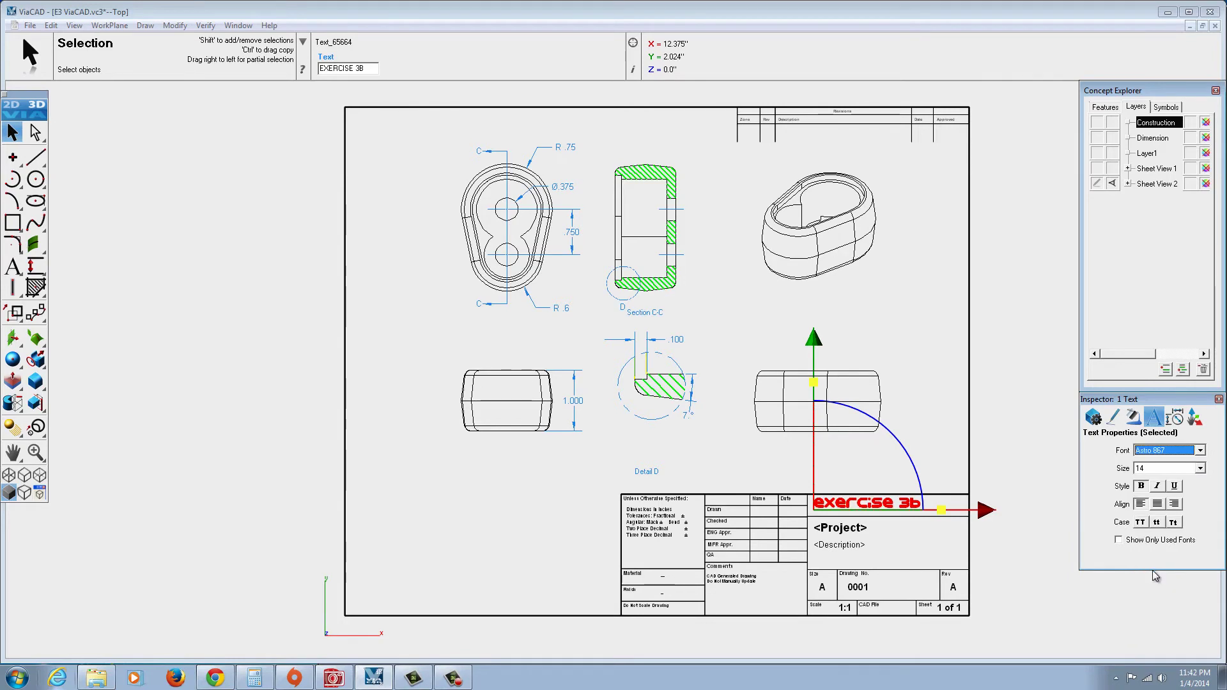
pyautogui.click(1200, 451)
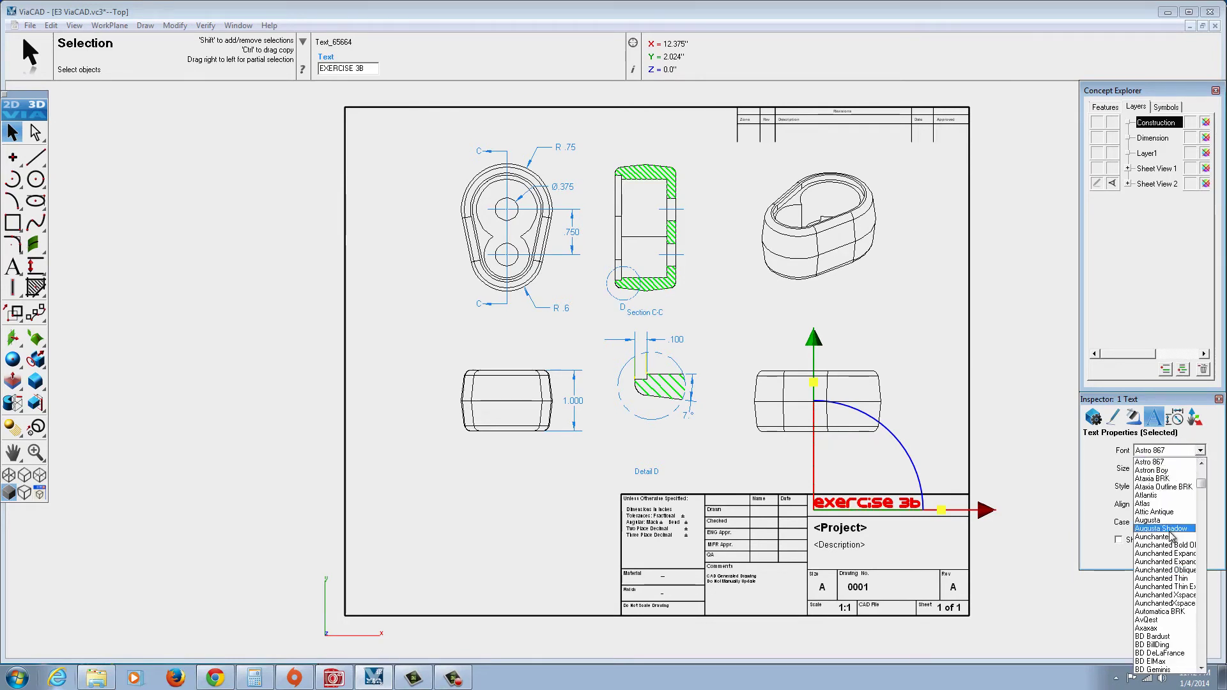
pyautogui.click(1170, 529)
pyautogui.click(1200, 450)
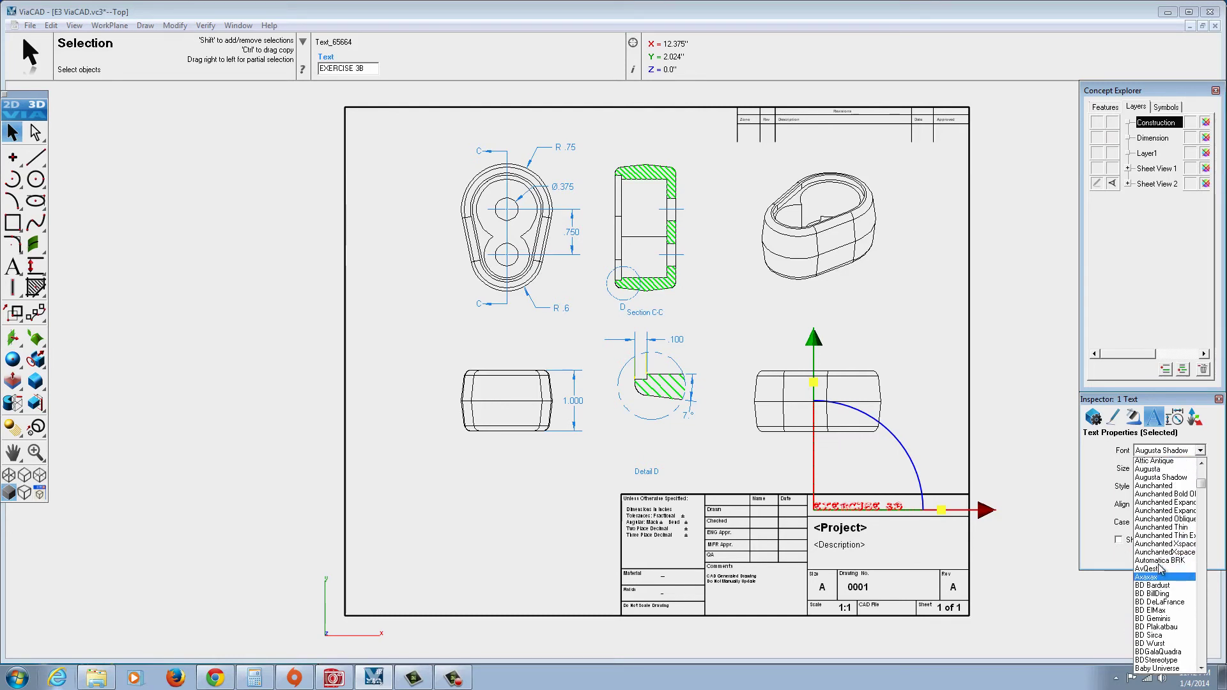
pyautogui.scroll(9, 1159, 569)
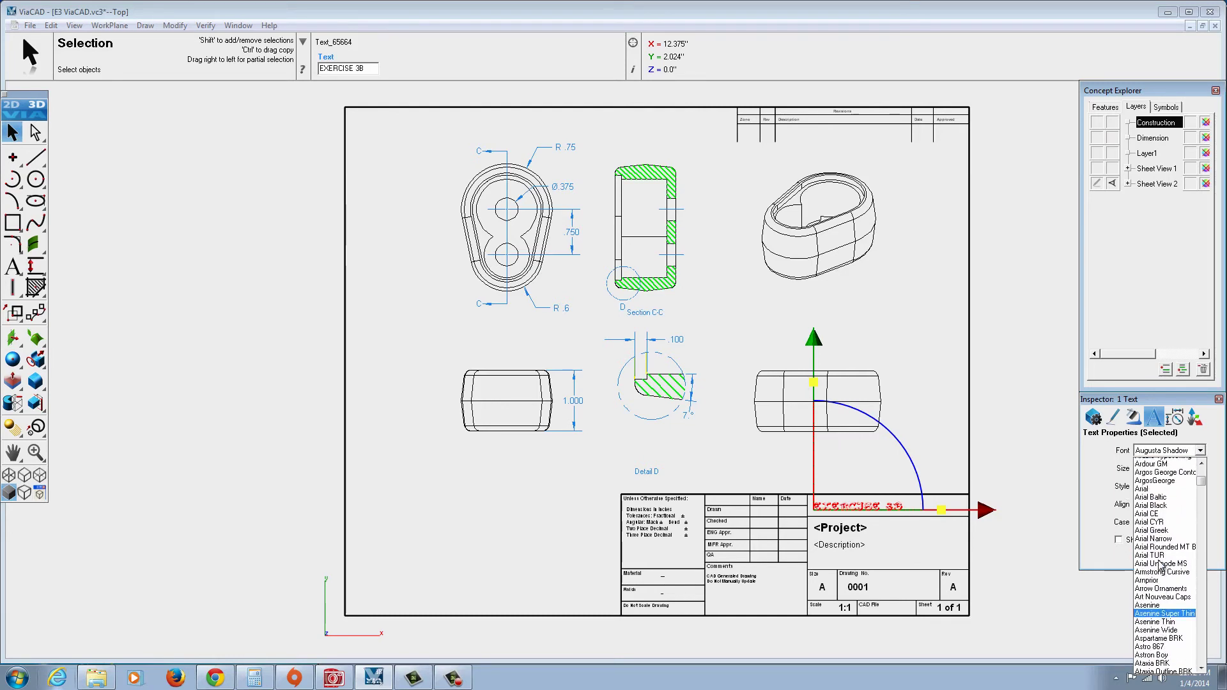
pyautogui.scroll(2, 1160, 566)
pyautogui.scroll(3, 1160, 565)
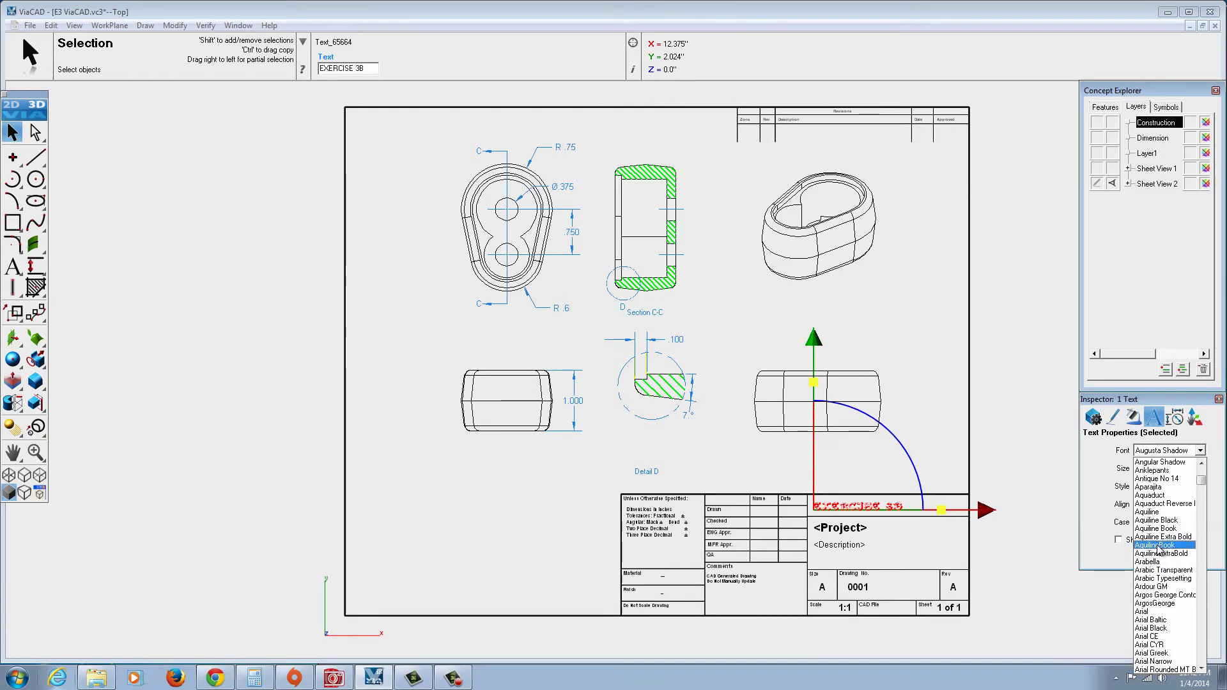
pyautogui.click(1150, 612)
pyautogui.click(870, 545)
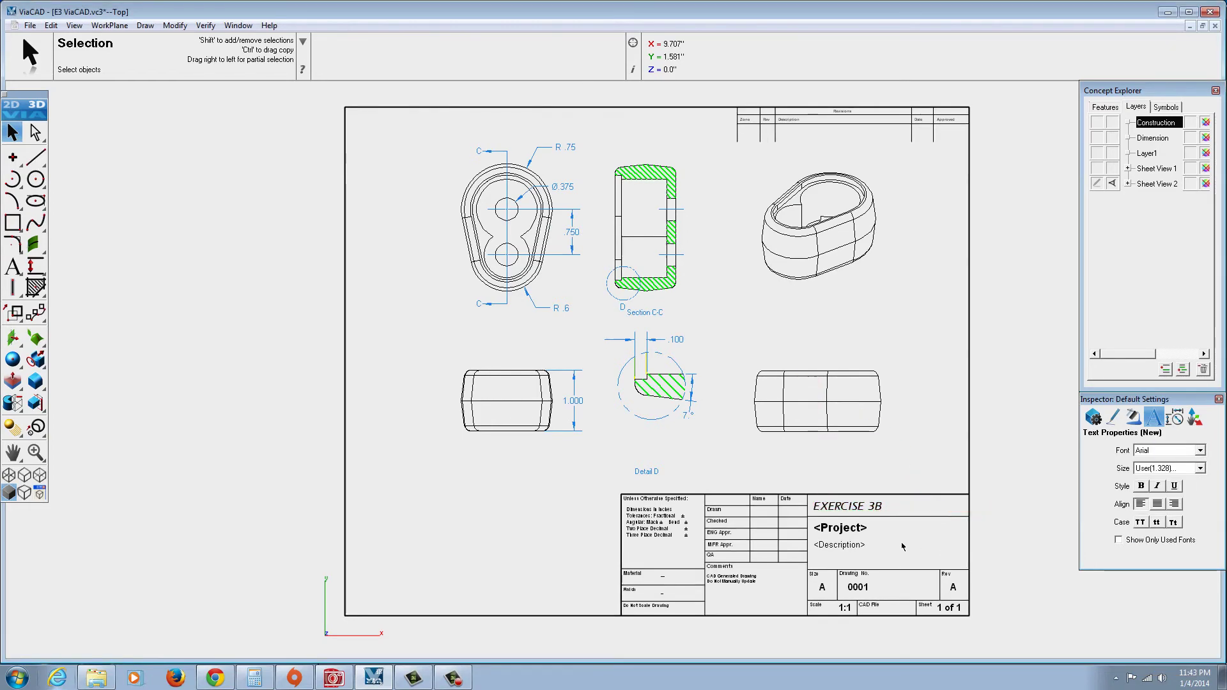
pyautogui.scroll(4, 871, 545)
# Replace the <Project> placeholder in the title block with RATCHET HEAD
pyautogui.click(842, 530)
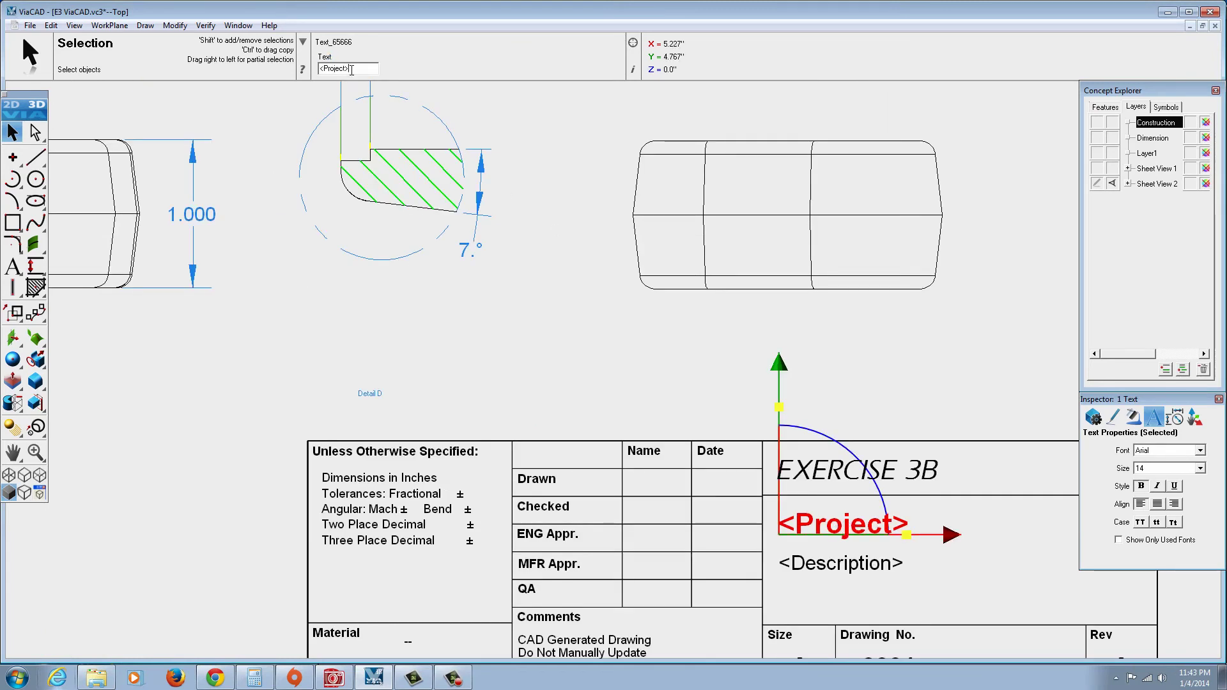
pyautogui.doubleClick(321, 70)
pyautogui.write('RATCHET')
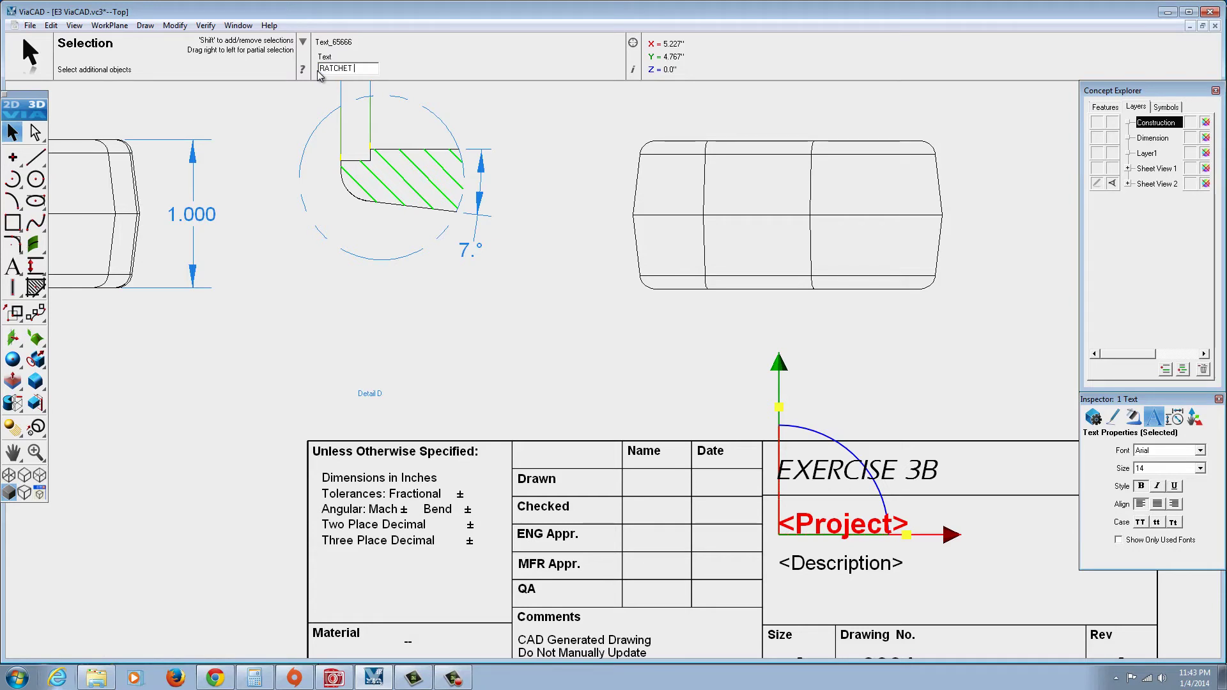
pyautogui.write(' HEAD')
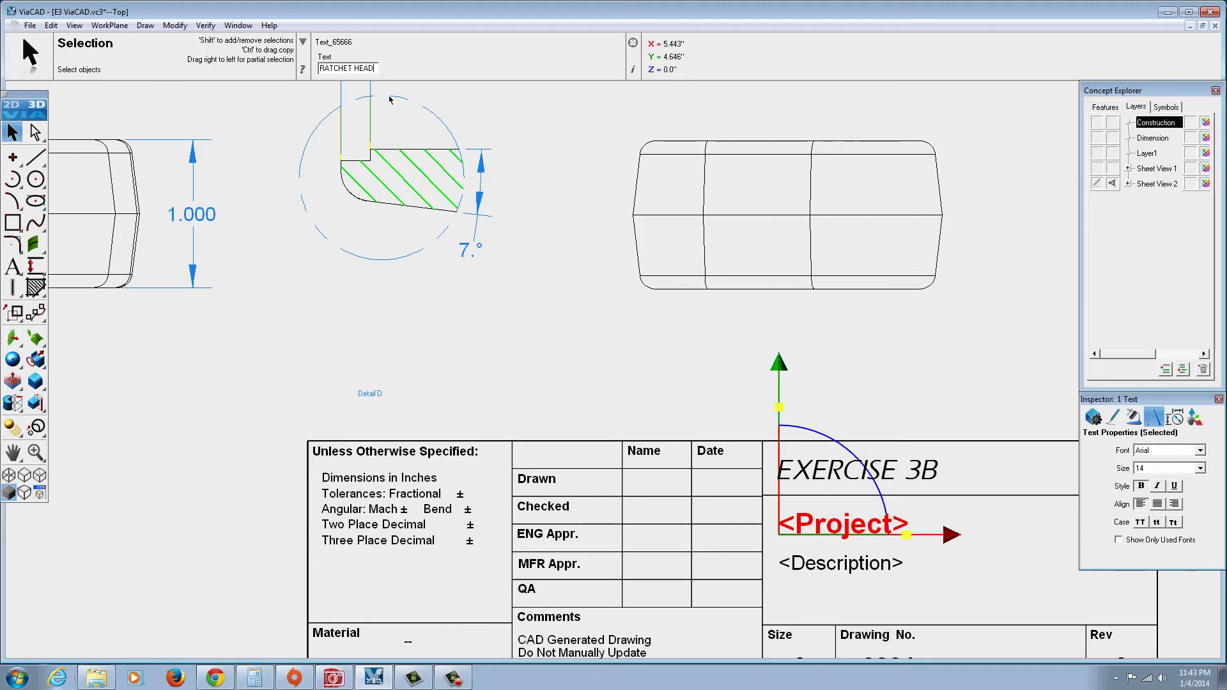
pyautogui.press('Return')
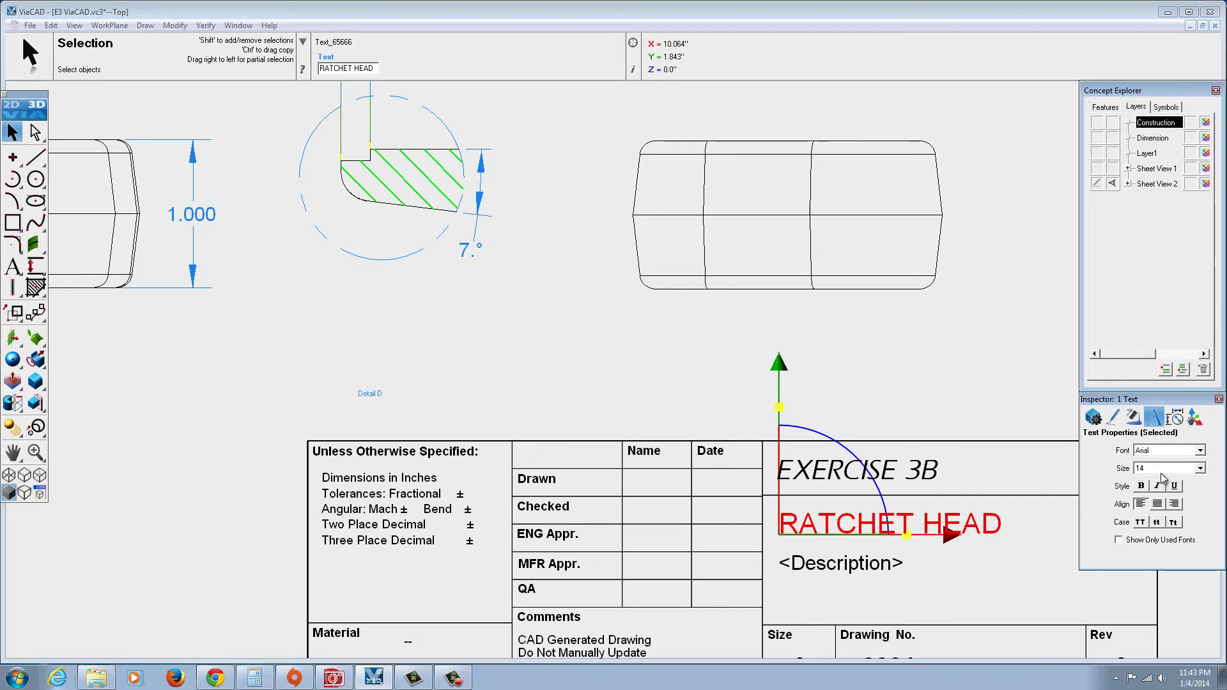
# Set RATCHET HEAD to 10-point italic text
pyautogui.click(1200, 468)
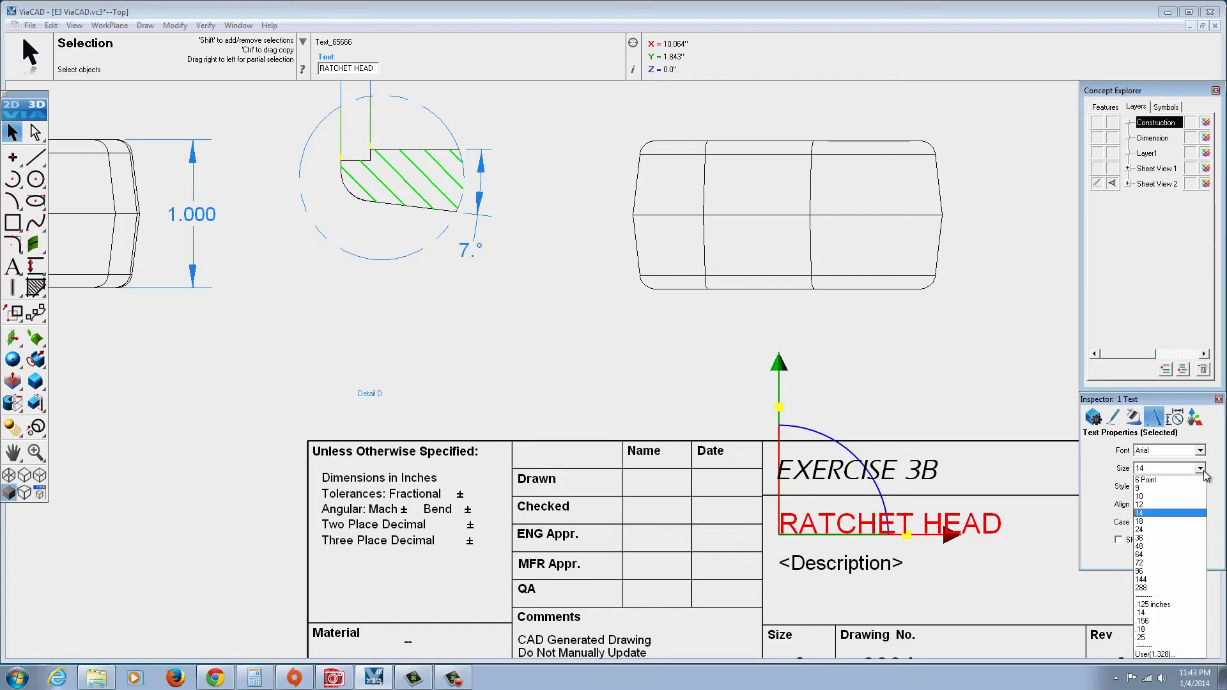
pyautogui.click(1155, 497)
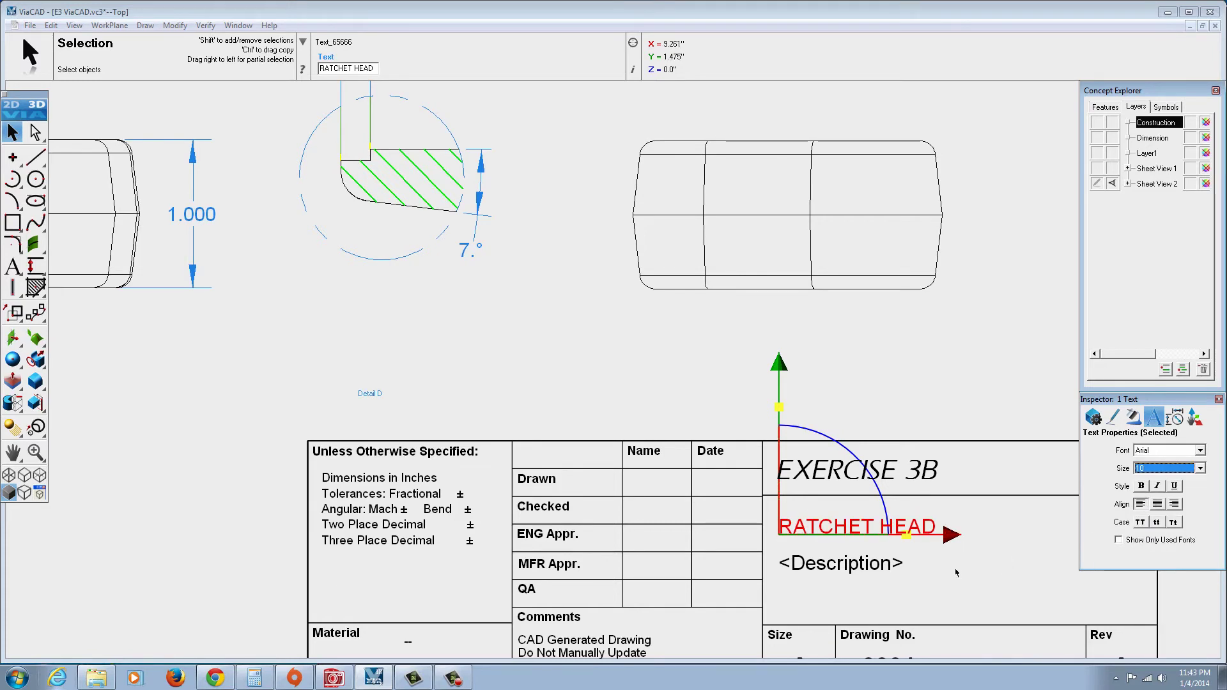
pyautogui.click(1158, 486)
pyautogui.click(880, 578)
# Replace the <Description> placeholder with DROP FORGE
pyautogui.scroll(-1, 876, 578)
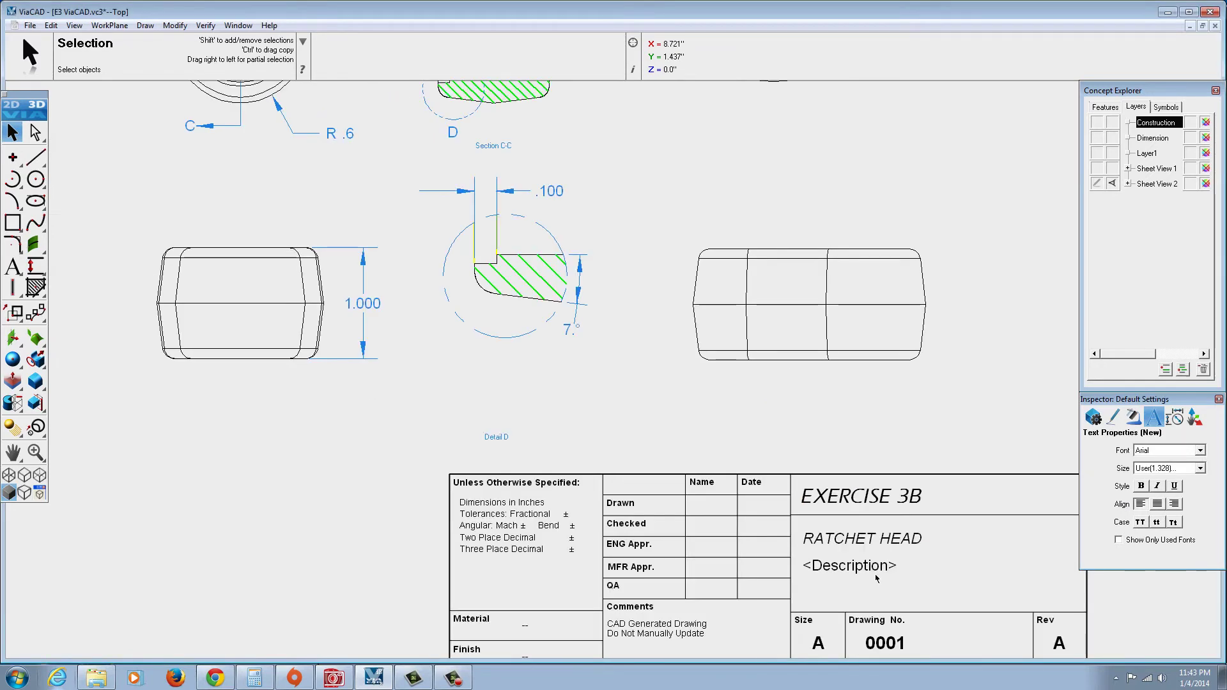
pyautogui.click(864, 566)
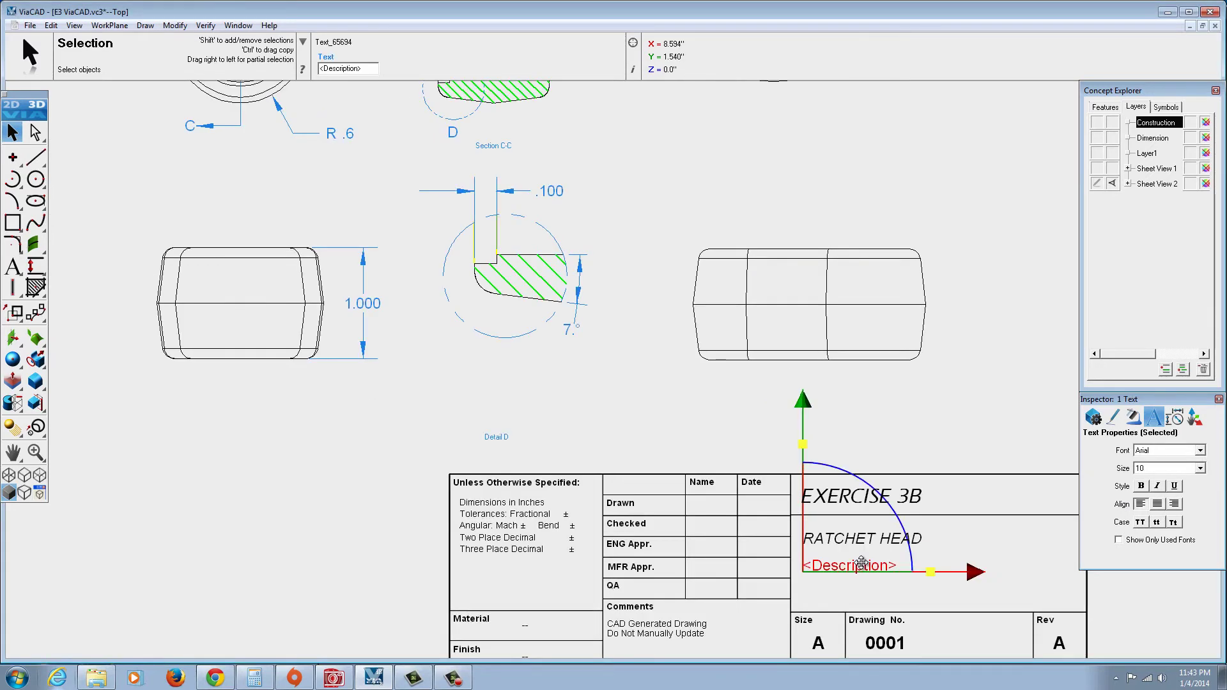
pyautogui.moveTo(372, 68); pyautogui.dragTo(315, 73)
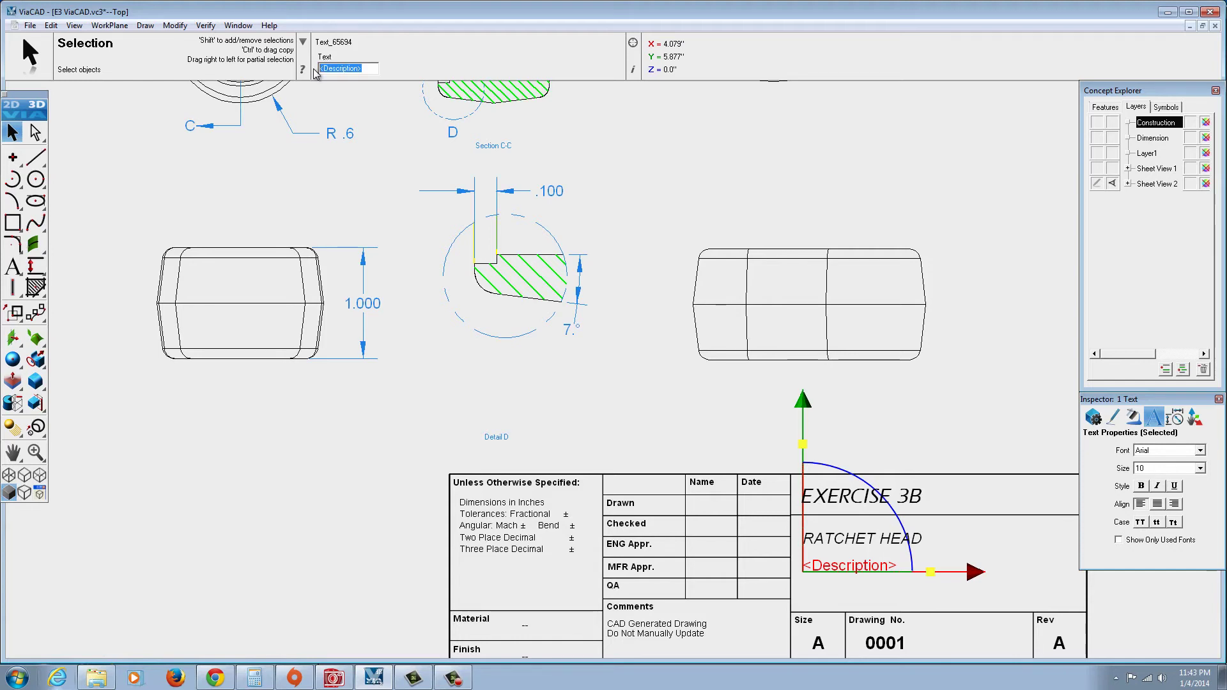
pyautogui.press('shift')
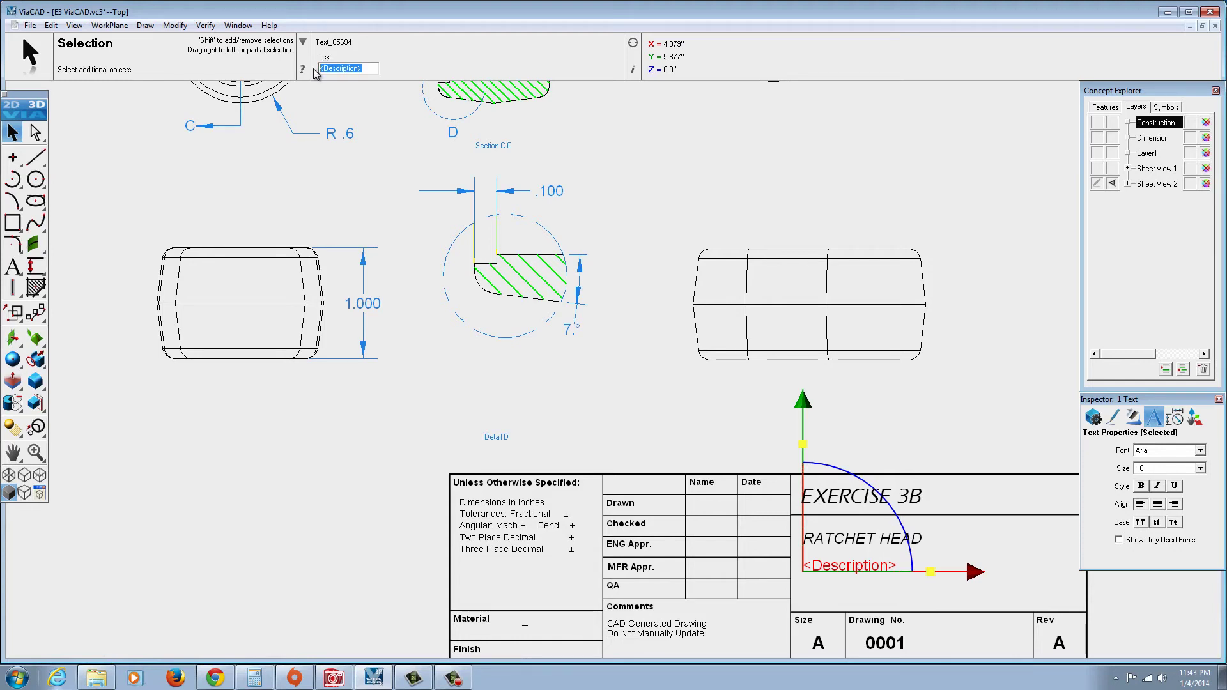
pyautogui.write('DROP FORGE')
pyautogui.press('Return')
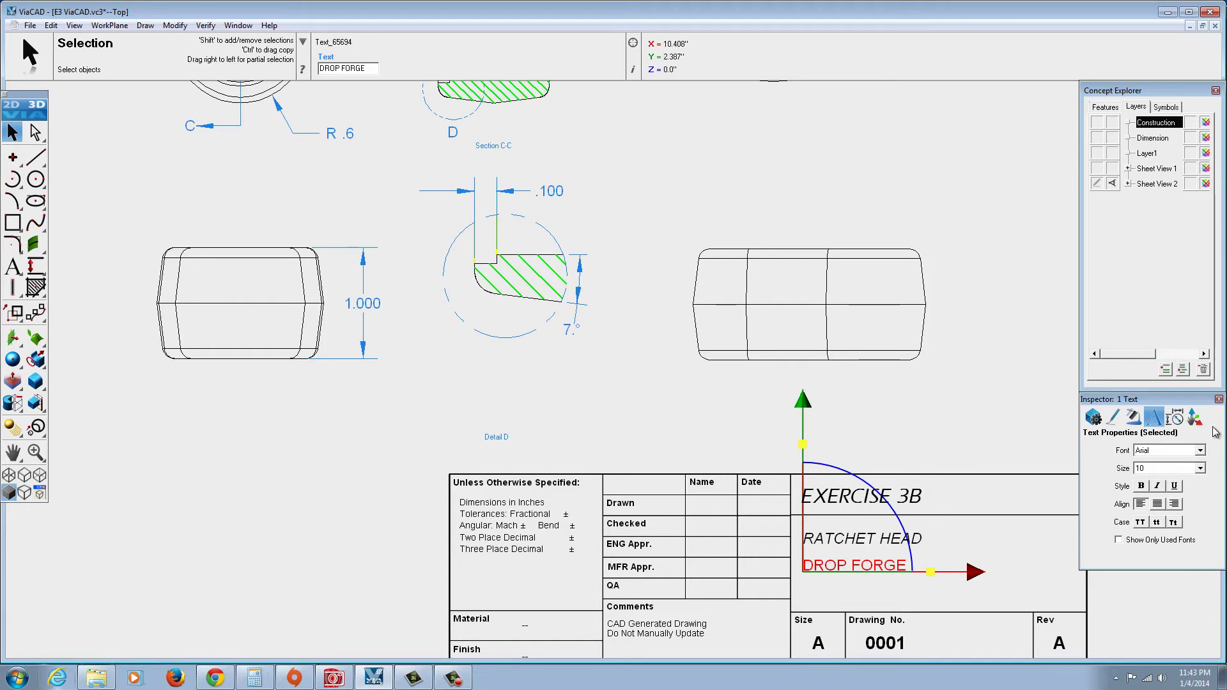
# Set the pen colour to yellow in the Inspector's Pen Properties
pyautogui.click(1133, 419)
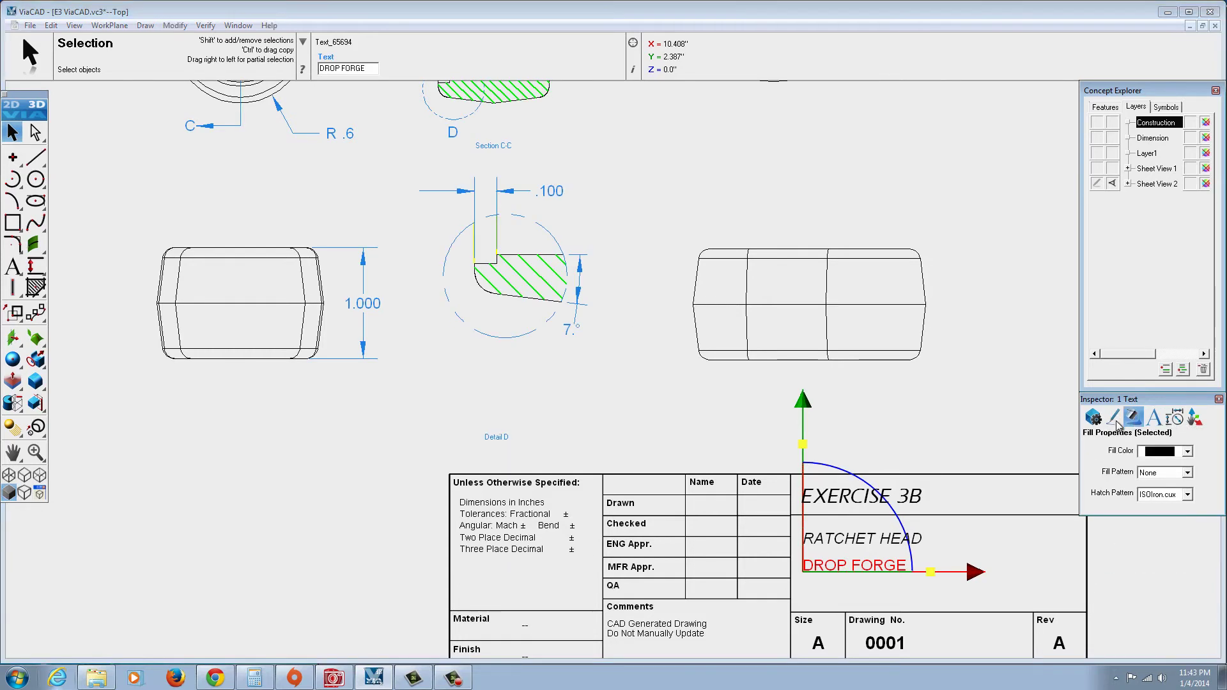
pyautogui.click(1113, 419)
pyautogui.click(1193, 468)
pyautogui.scroll(-2, 1182, 495)
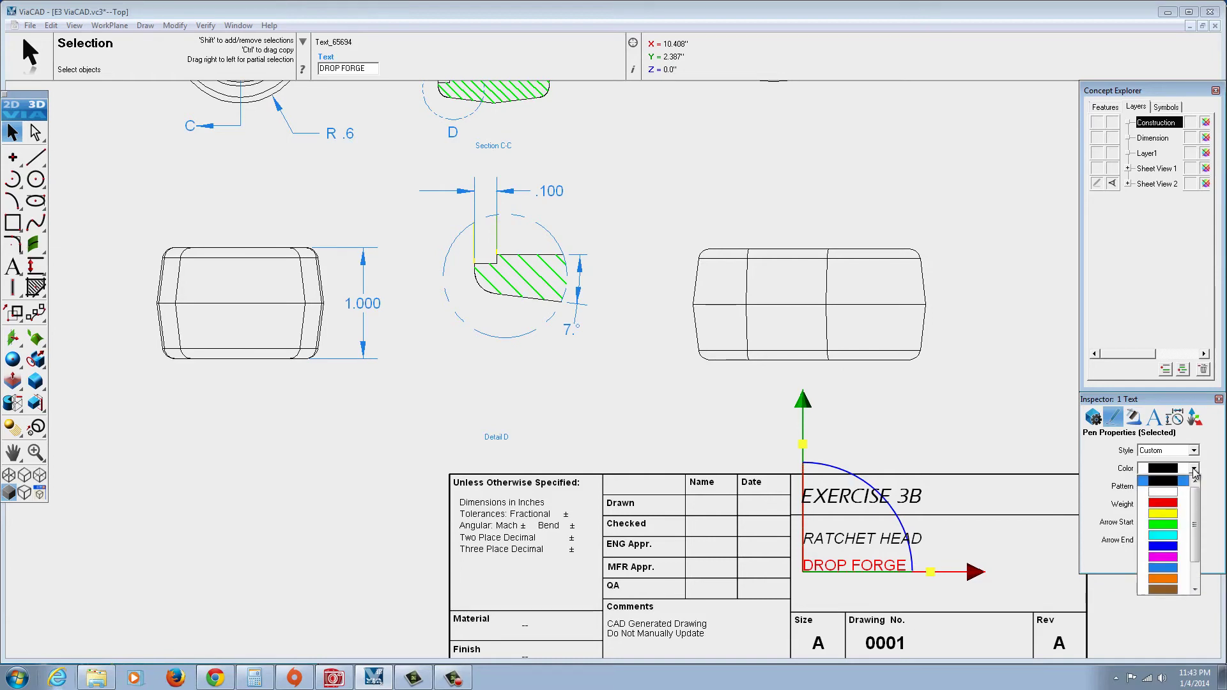
pyautogui.click(1163, 505)
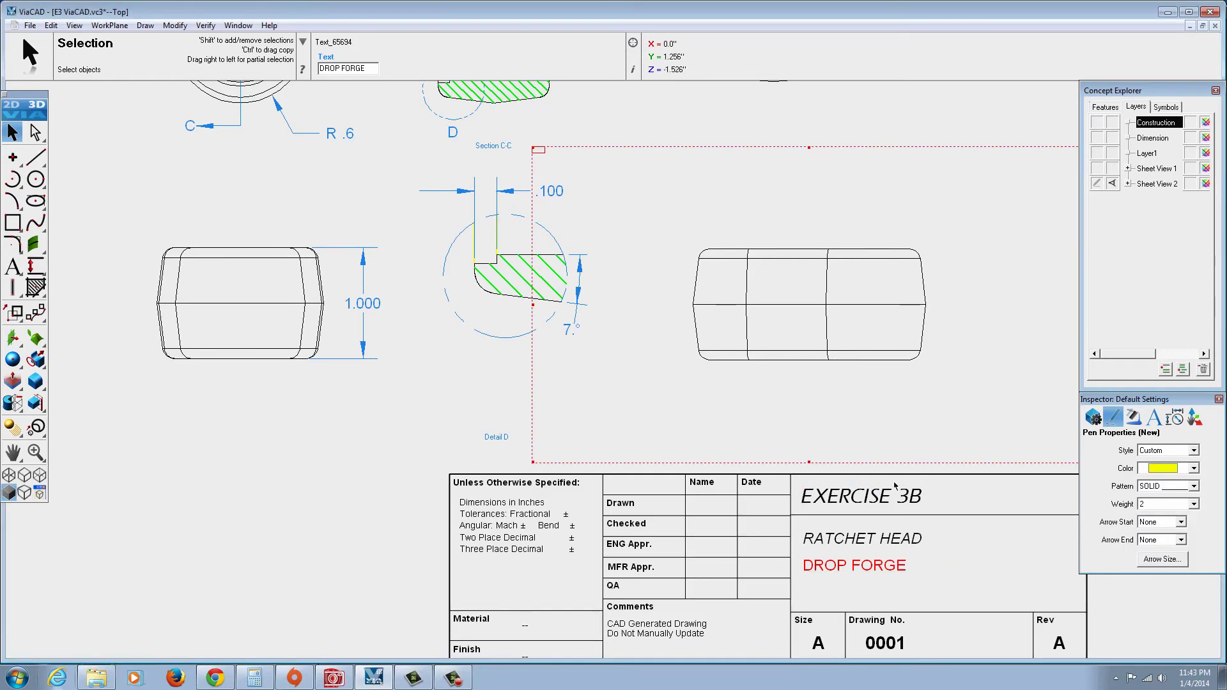
pyautogui.scroll(-3, 895, 447)
pyautogui.scroll(1, 860, 466)
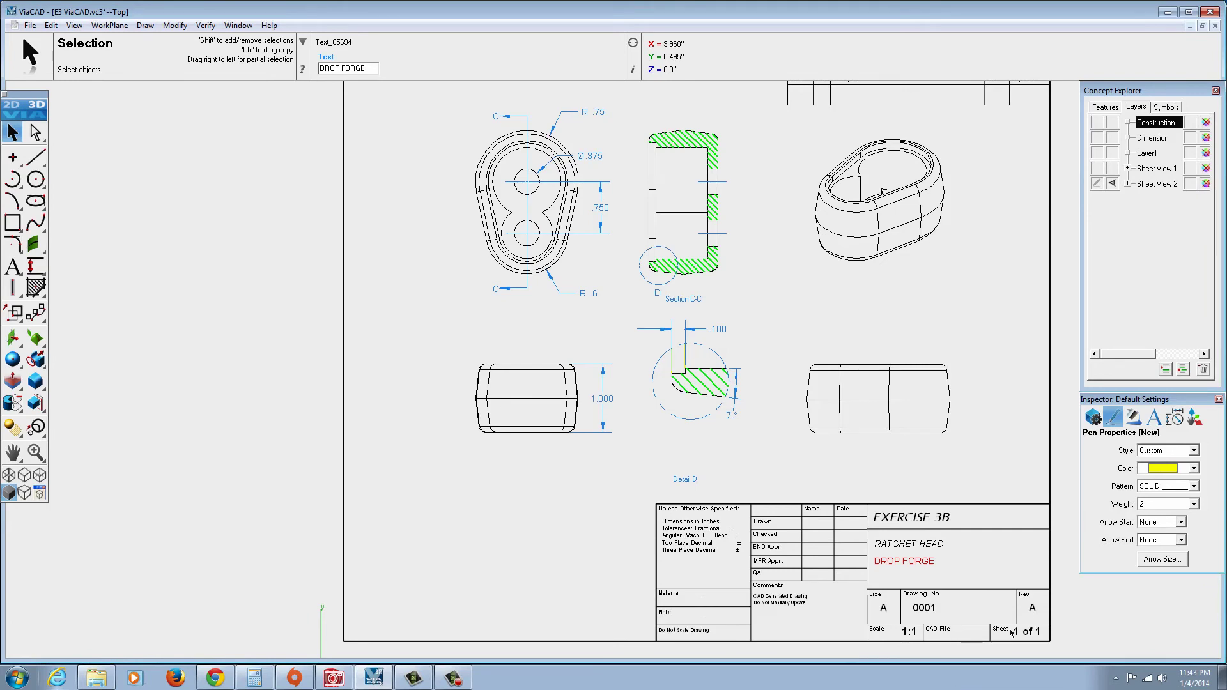
# Add a new layer, Layer2, in the Concept Explorer Layers tab
pyautogui.scroll(-2, 957, 639)
pyautogui.scroll(1, 880, 307)
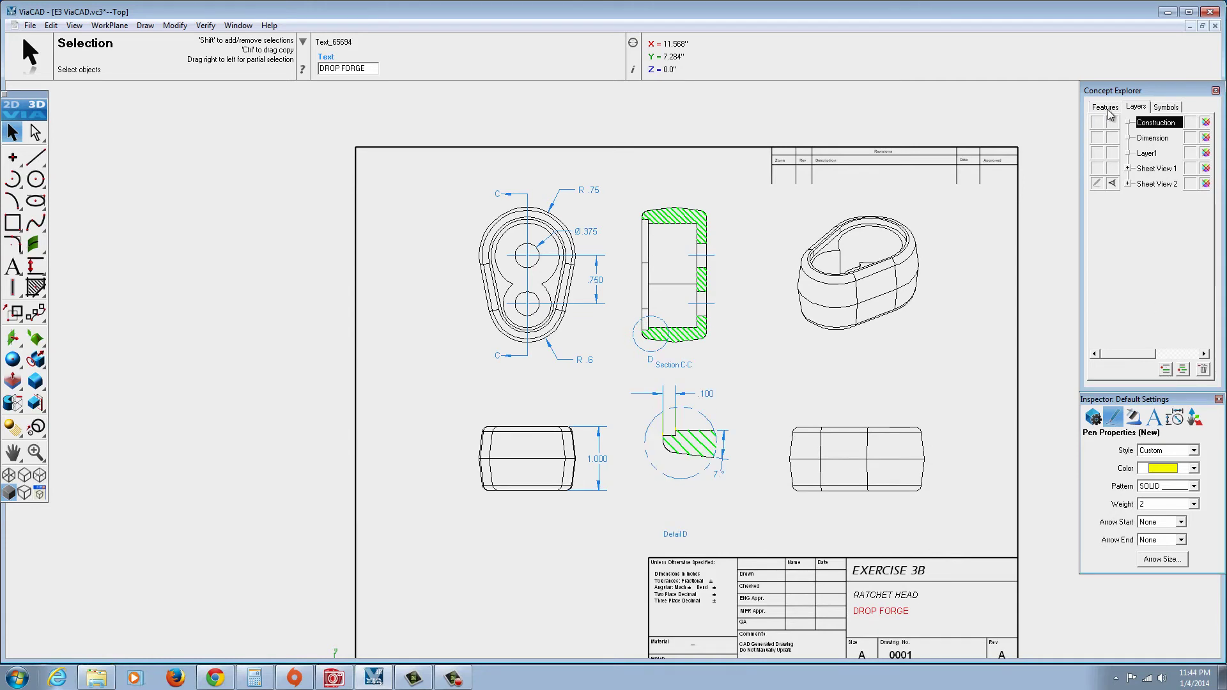
pyautogui.click(238, 25)
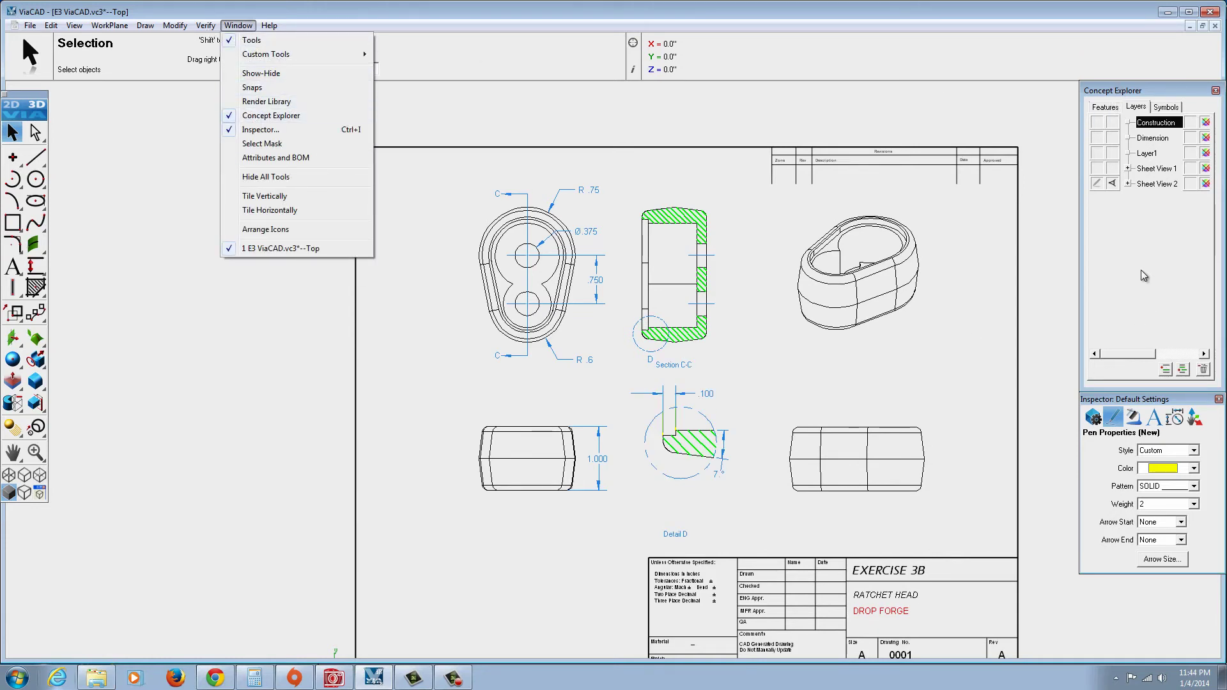
pyautogui.press('Escape')
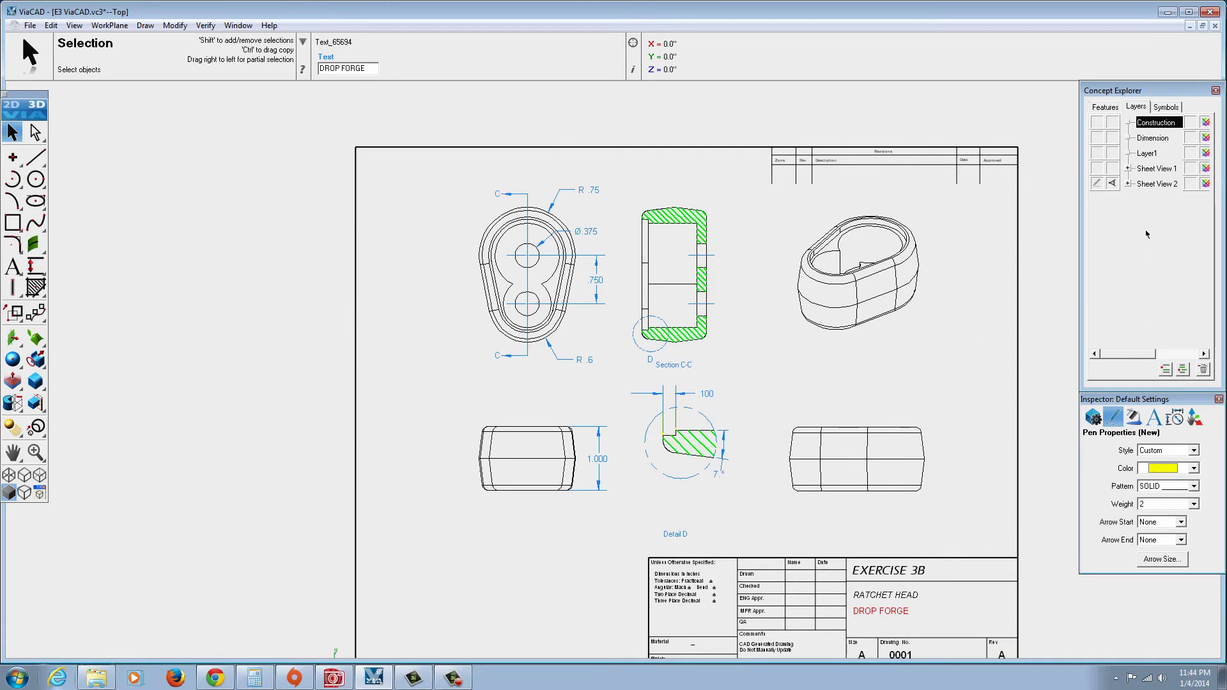
pyautogui.click(1164, 374)
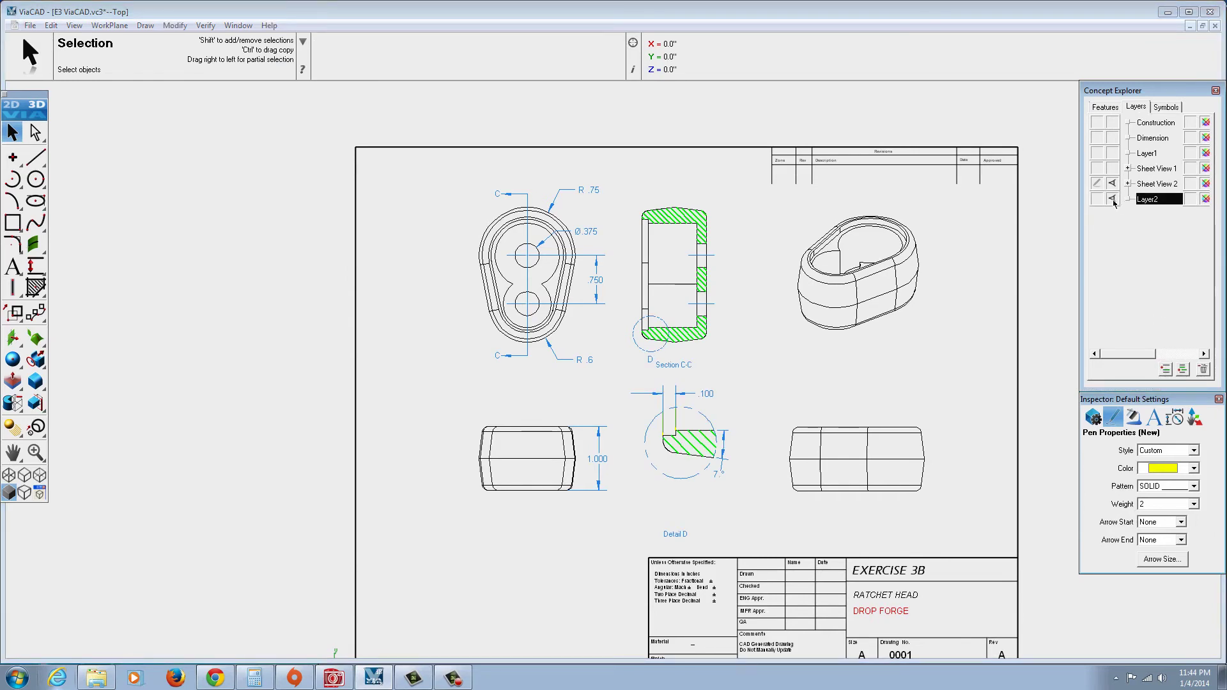
# Cycle Layer2's colour swatch through blue, green and grey to magenta
pyautogui.click(1205, 200)
pyautogui.click(1206, 200)
pyautogui.click(1205, 200)
pyautogui.click(1206, 201)
# Zoom in on the lower sheet and start a horizontal text note there
pyautogui.moveTo(696, 368); pyautogui.dragTo(1015, 549)
pyautogui.scroll(2, 830, 454)
pyautogui.scroll(1, 812, 438)
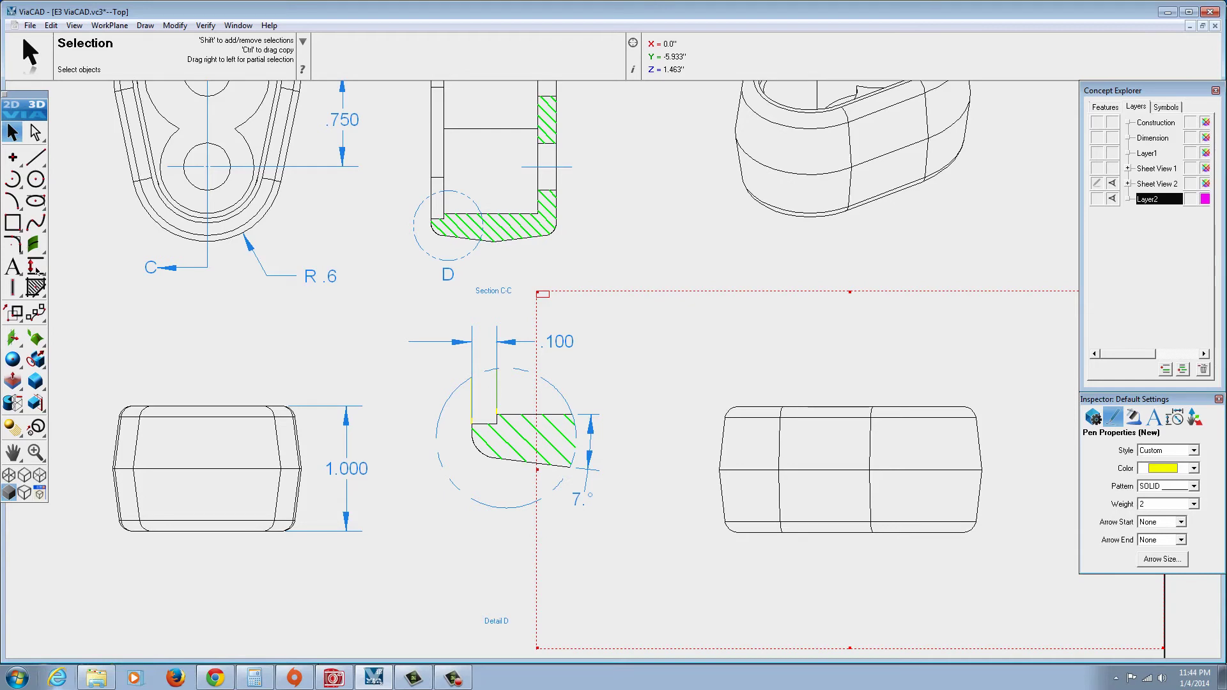
pyautogui.click(14, 269)
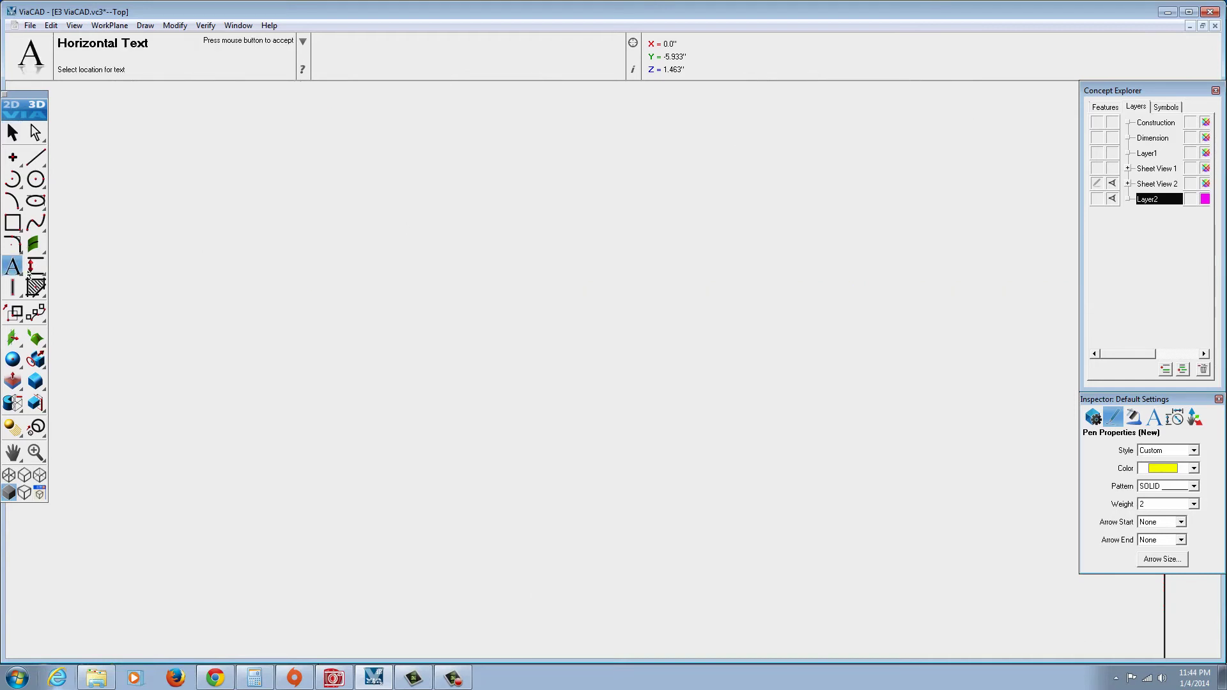
pyautogui.scroll(-3, 788, 554)
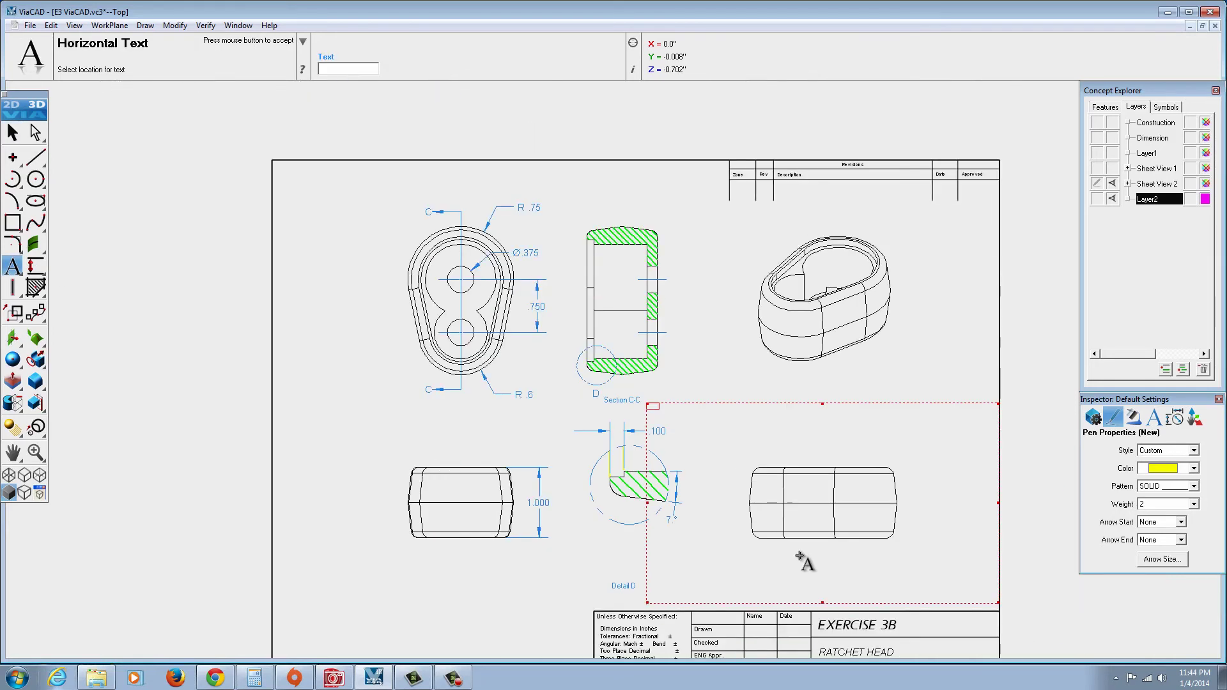
pyautogui.click(850, 559)
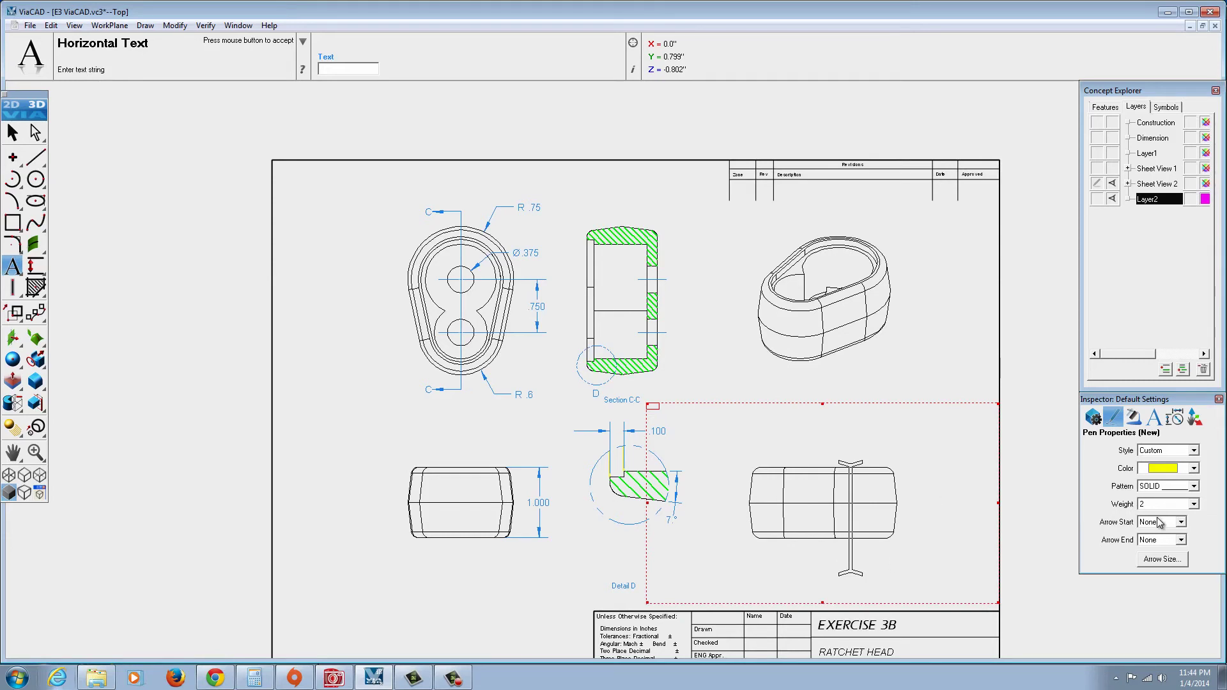
# Place a black, size 9 TEST BODY note below the lower-right view
pyautogui.click(1195, 470)
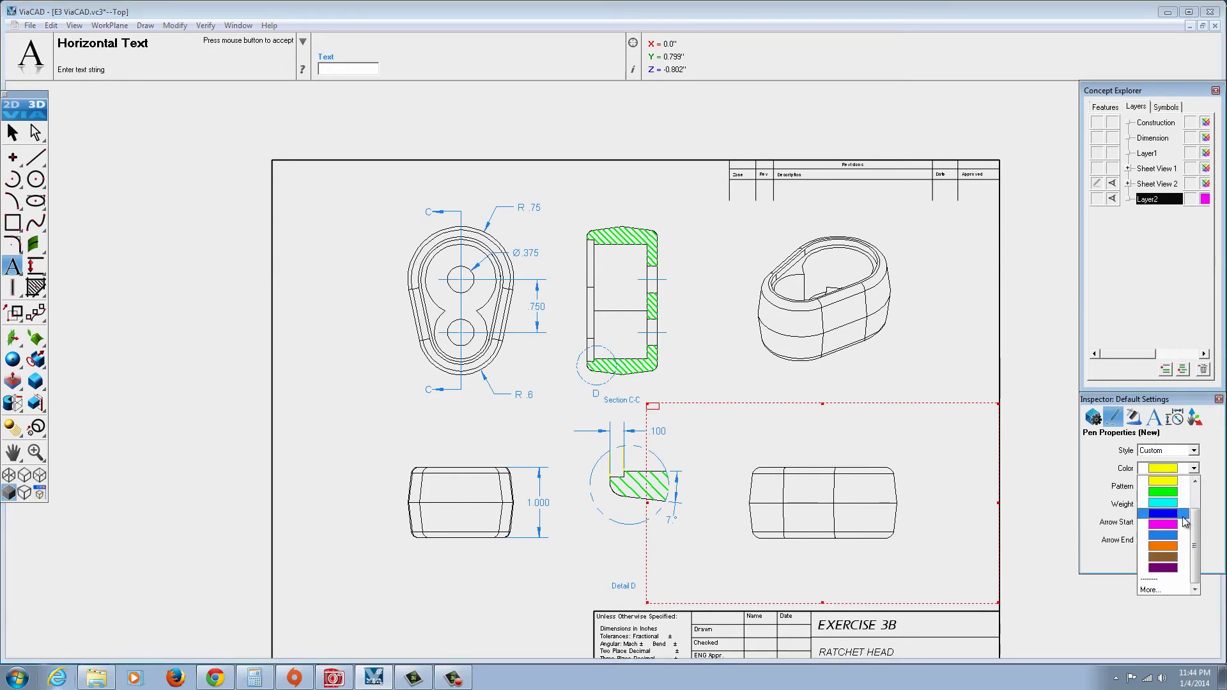
pyautogui.scroll(3, 1164, 511)
pyautogui.click(1163, 480)
pyautogui.click(1155, 419)
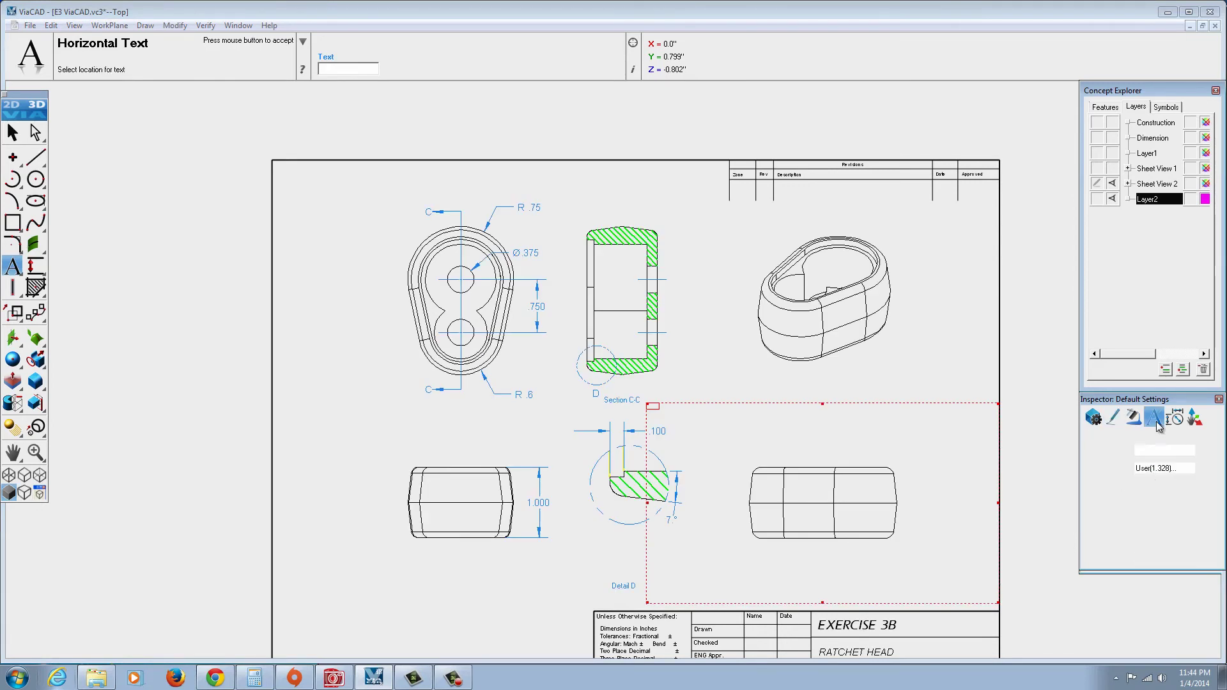
pyautogui.click(1201, 469)
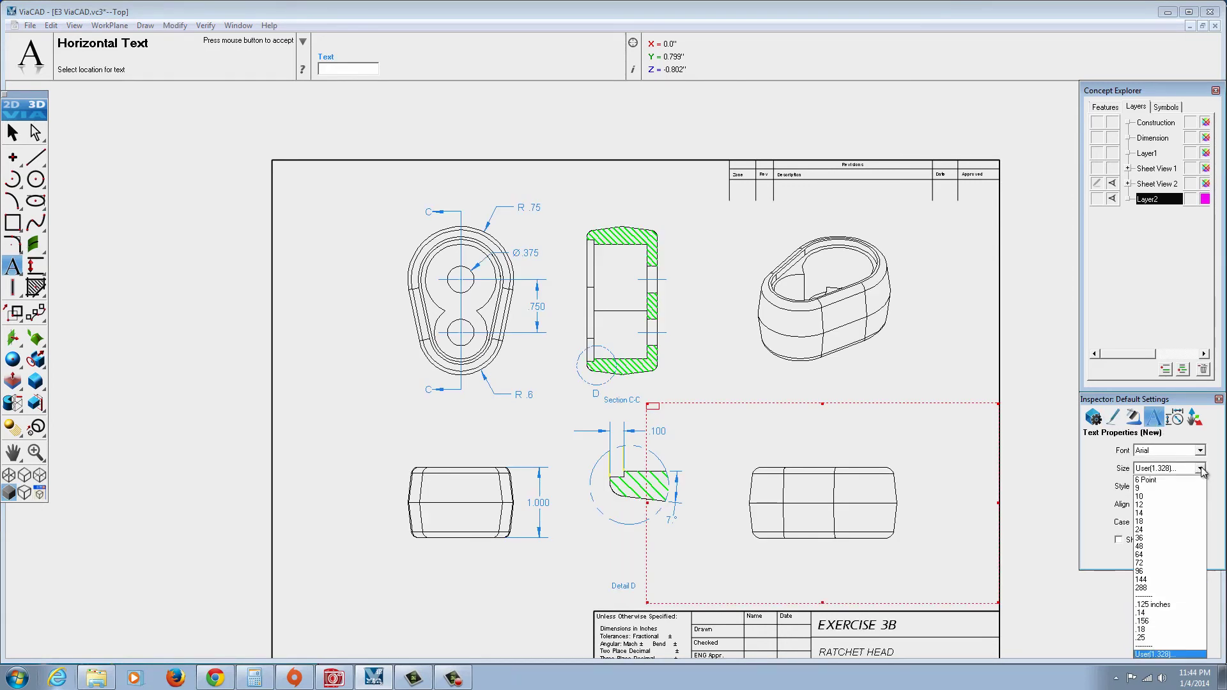
pyautogui.click(1149, 488)
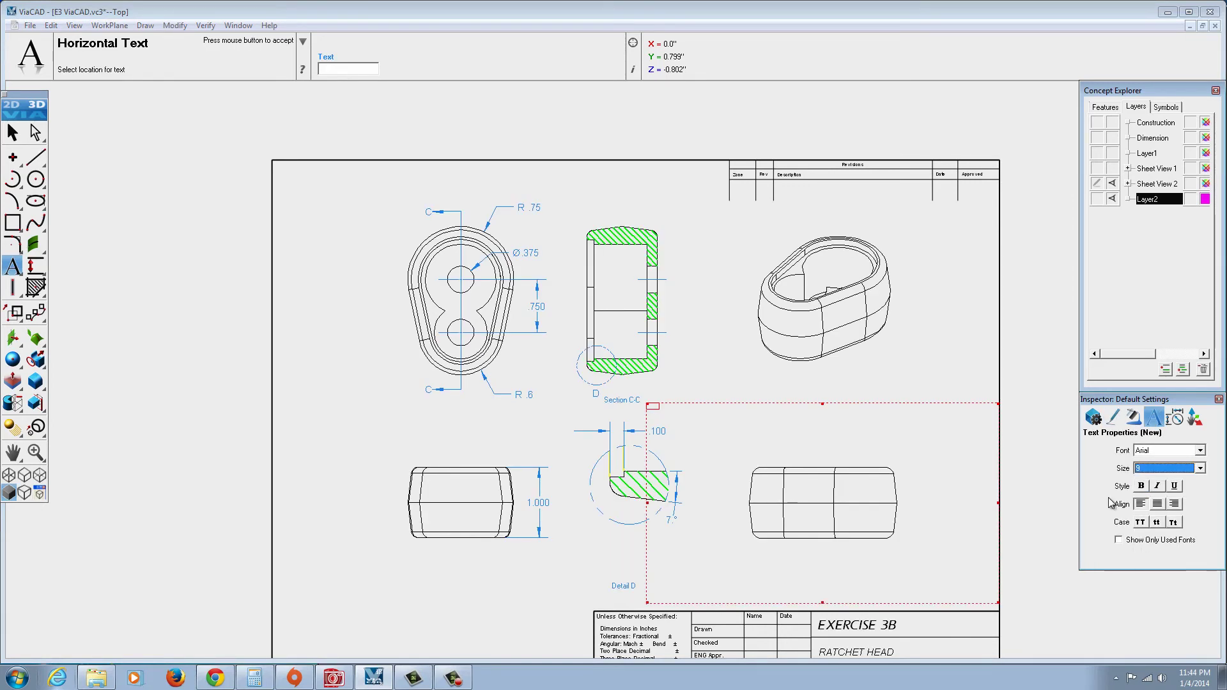
pyautogui.click(827, 567)
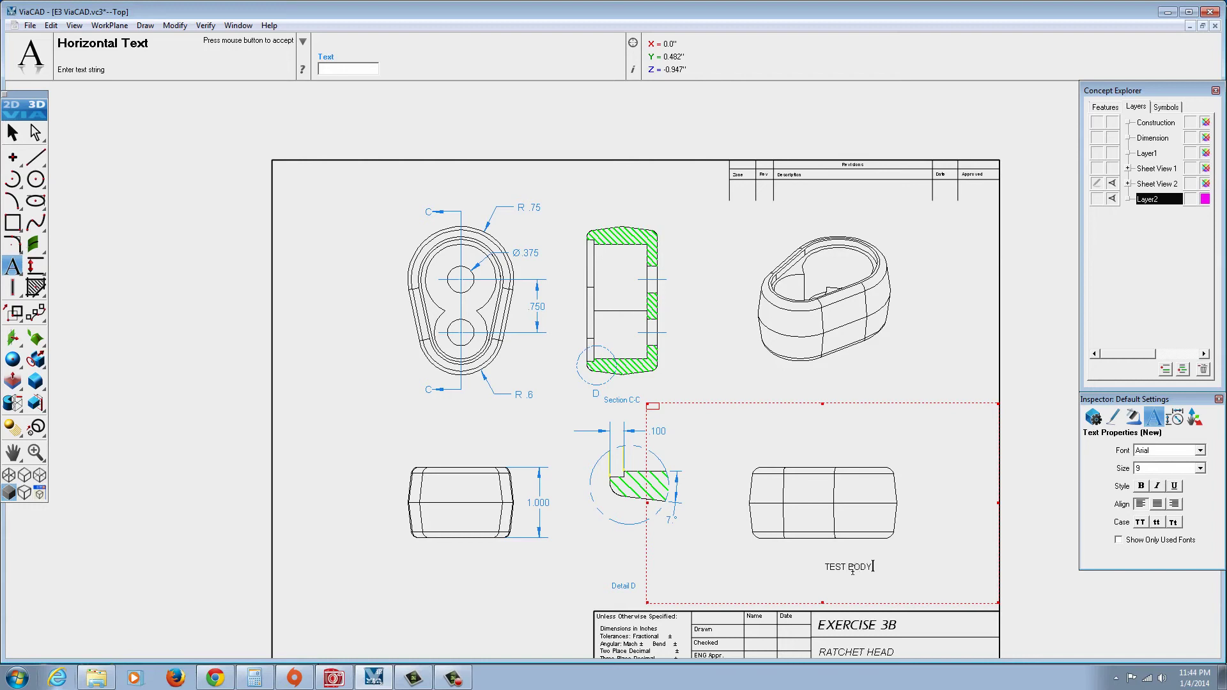
pyautogui.click(903, 581)
# Move the TEST BODY note onto Layer2 through its Object Properties and apply
pyautogui.click(11, 132)
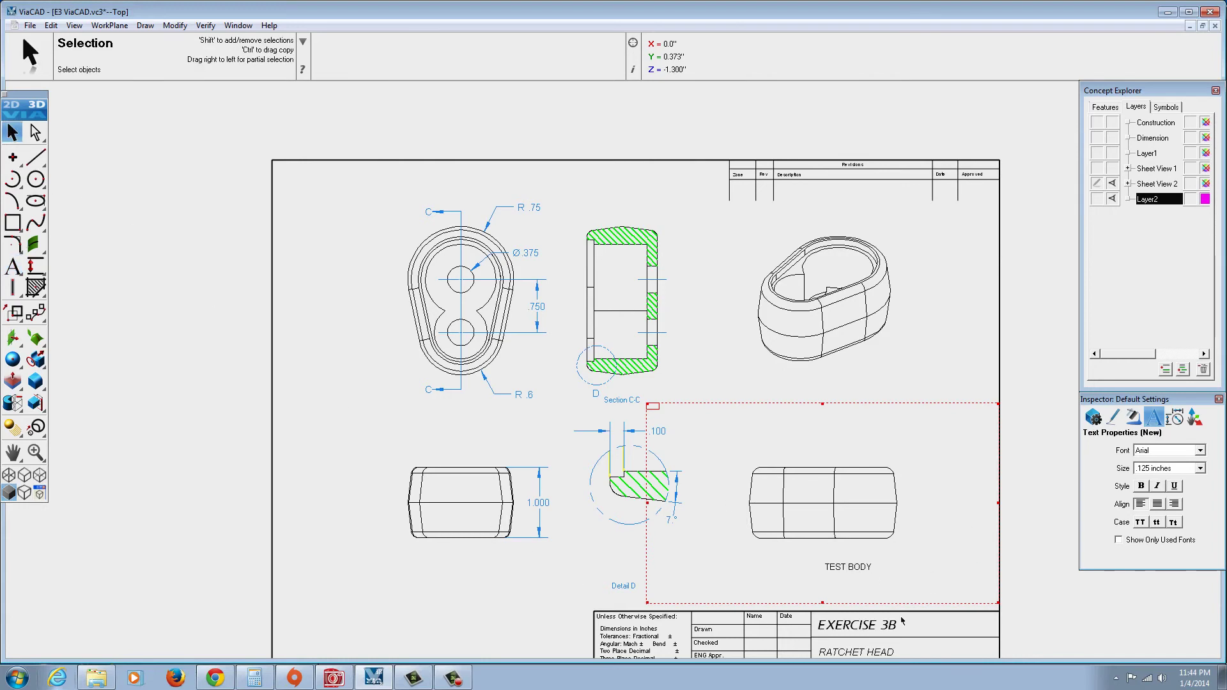
pyautogui.click(860, 569)
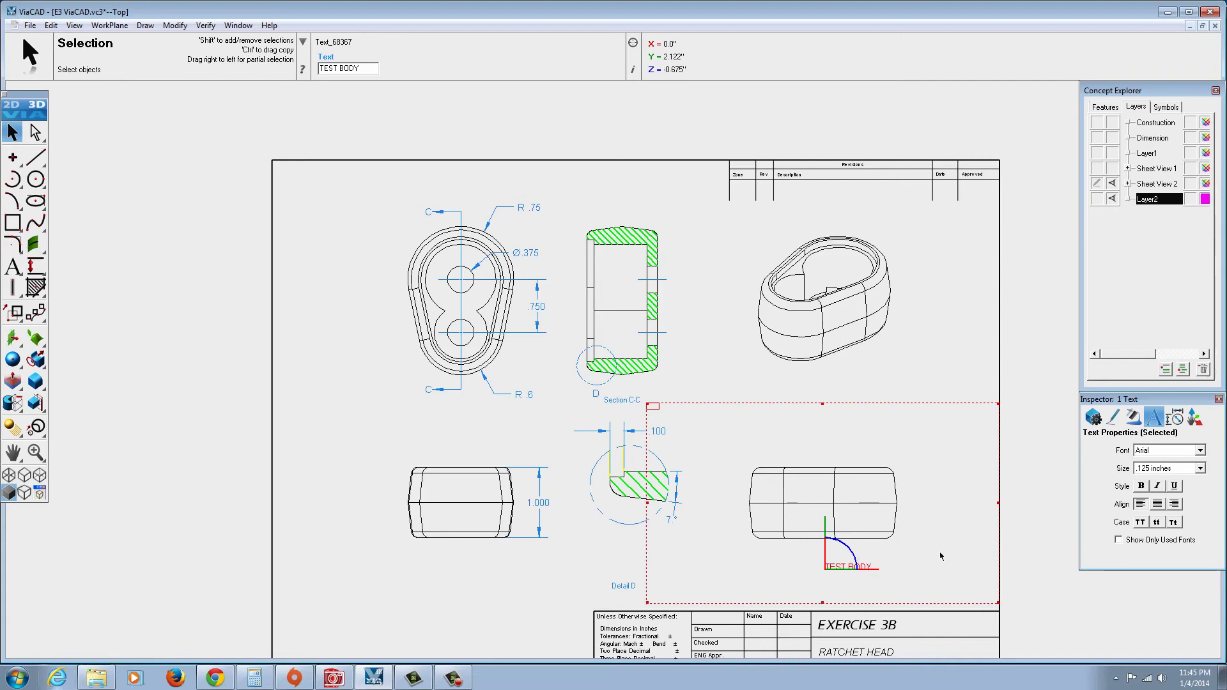
pyautogui.click(1093, 418)
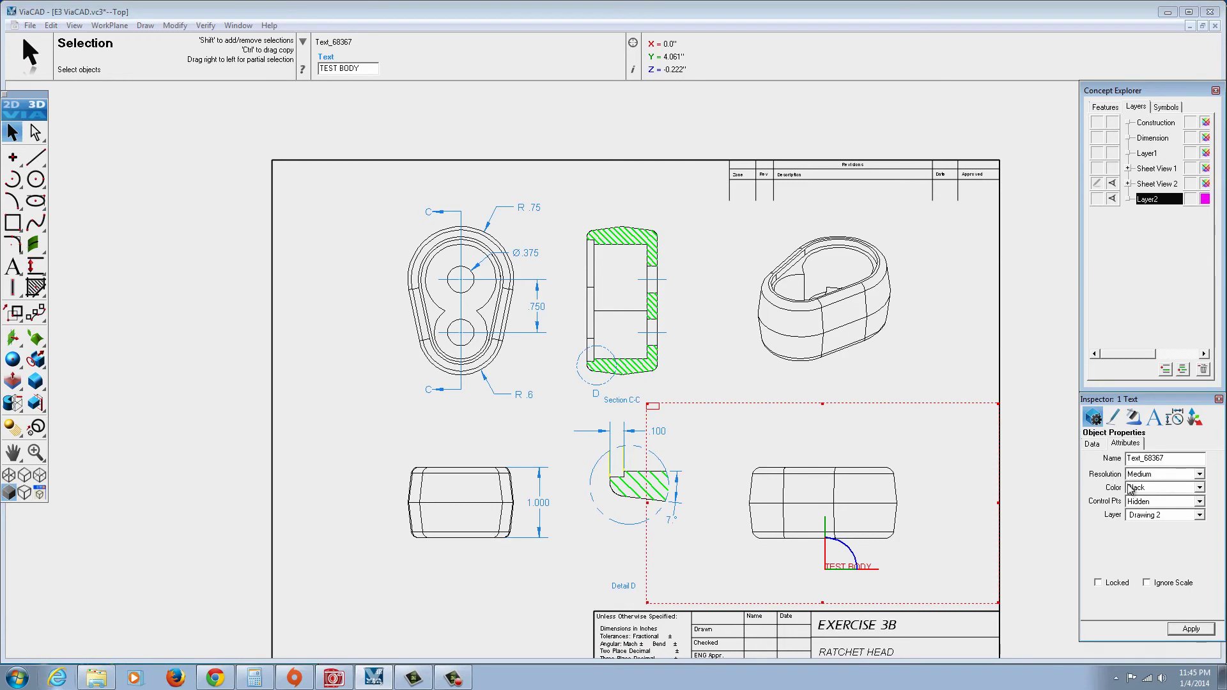
pyautogui.click(1200, 515)
pyautogui.click(1145, 577)
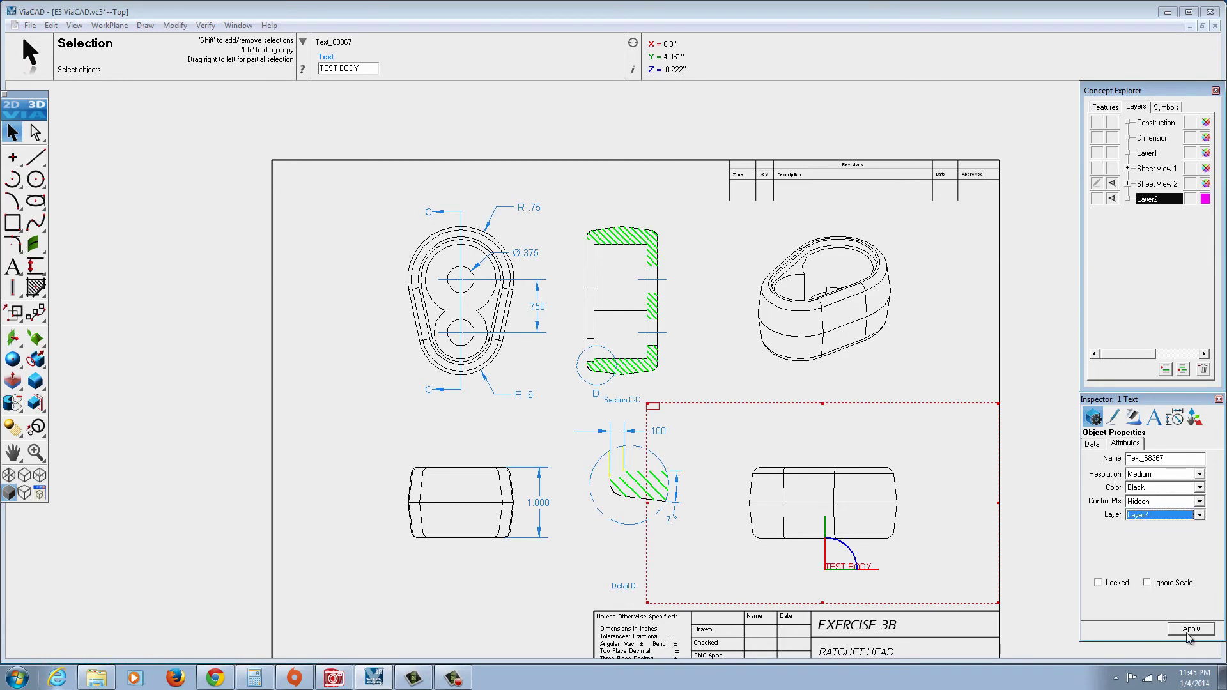
pyautogui.click(911, 377)
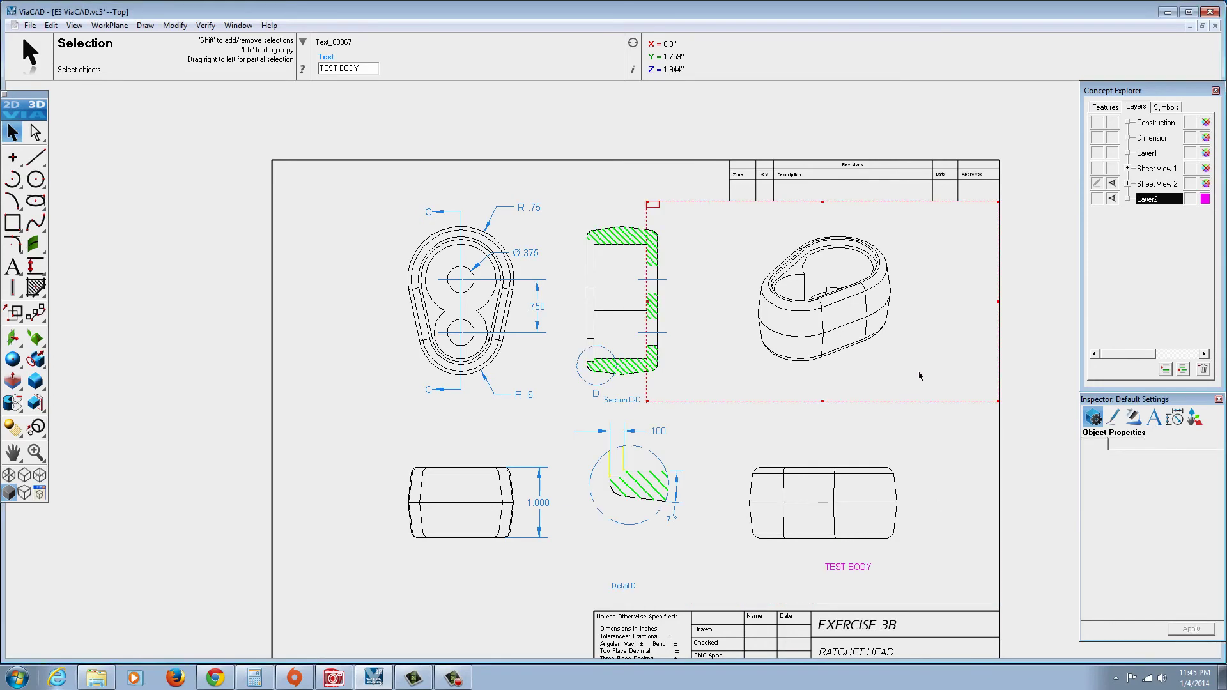
pyautogui.scroll(3, 851, 569)
pyautogui.click(851, 569)
# Shrink the TEST BODY note slightly with its scale handle
pyautogui.moveTo(991, 604)
pyautogui.mouseDown()
pyautogui.moveTo(856, 568)
pyautogui.moveTo(866, 591)
pyautogui.moveTo(1013, 603)
pyautogui.mouseUp()
pyautogui.click(1019, 507)
pyautogui.scroll(-3, 972, 583)
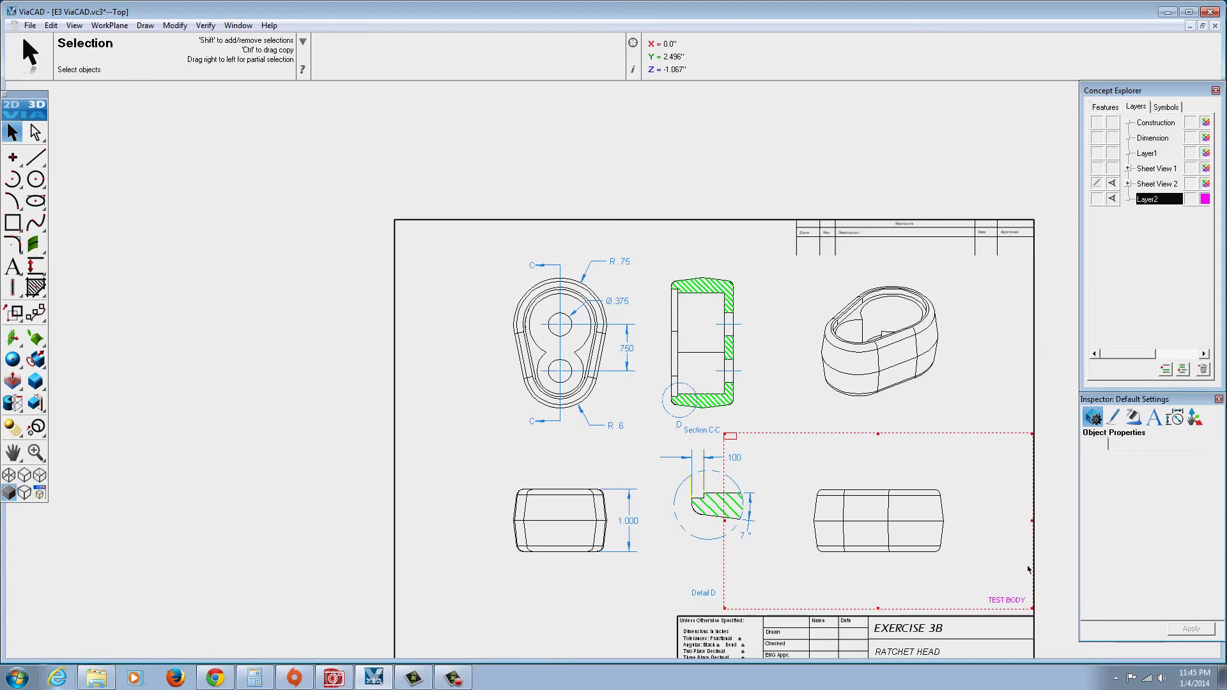
# Hide Layer2 so the TEST BODY note disappears from the sheet
pyautogui.click(1113, 200)
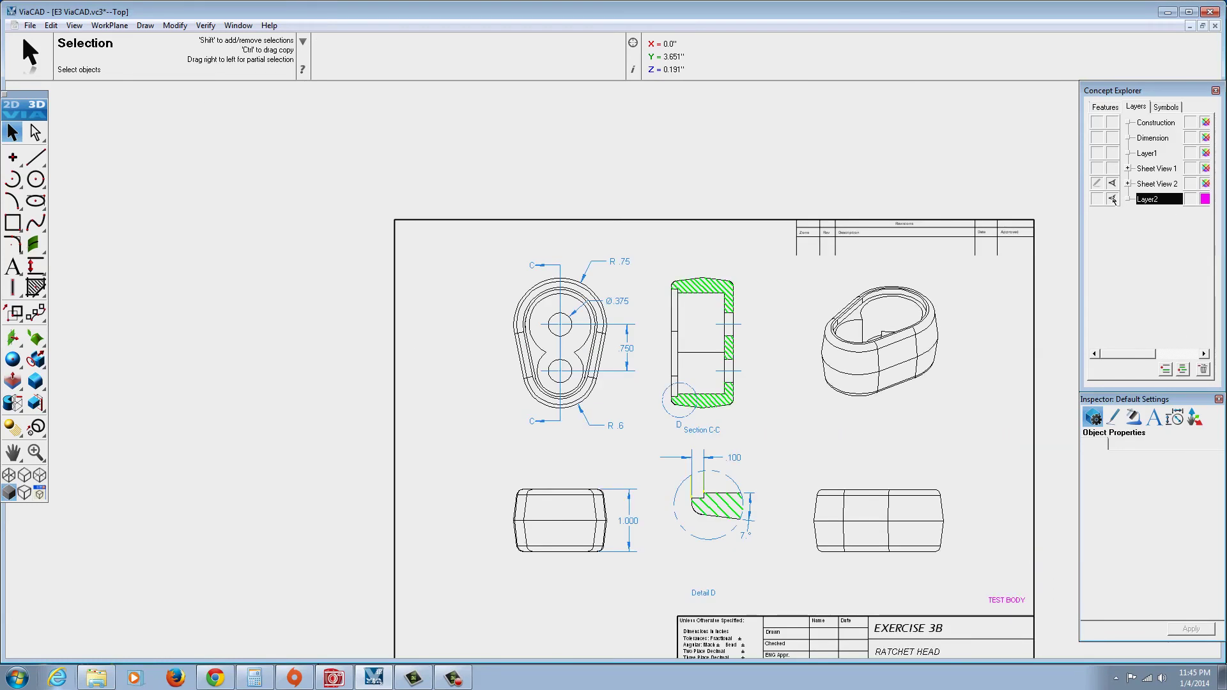
pyautogui.scroll(-2, 875, 451)
pyautogui.scroll(3, 710, 331)
pyautogui.click(615, 396)
pyautogui.click(615, 395)
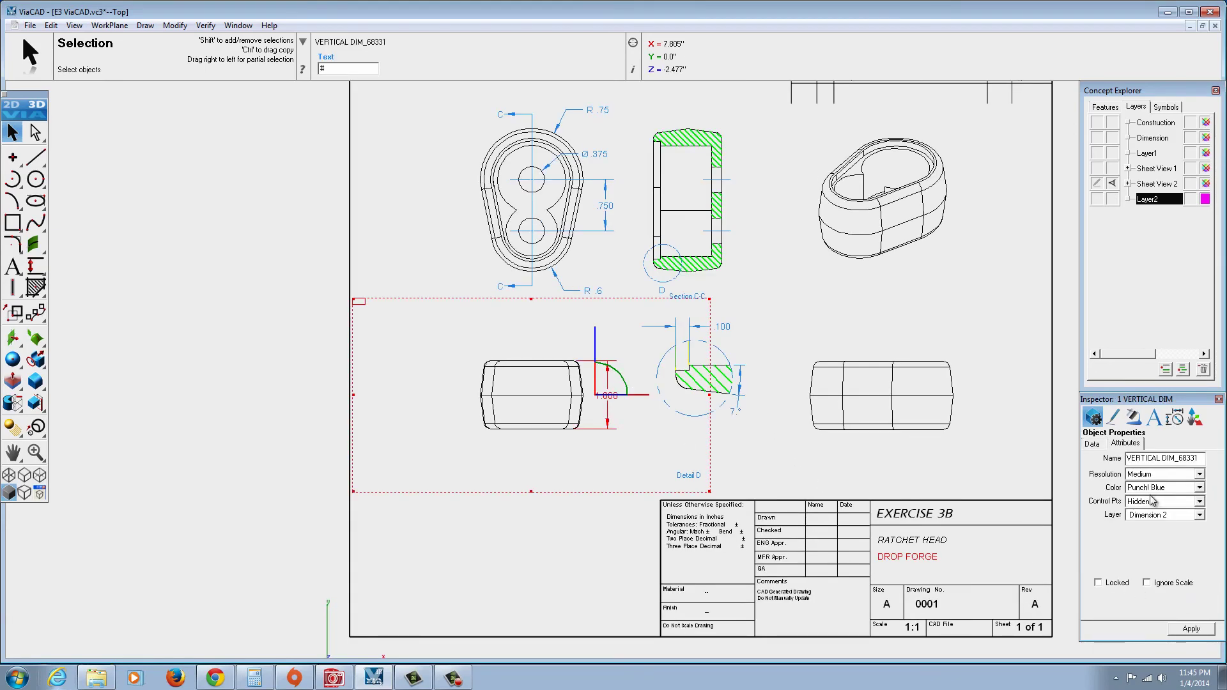
pyautogui.click(1010, 447)
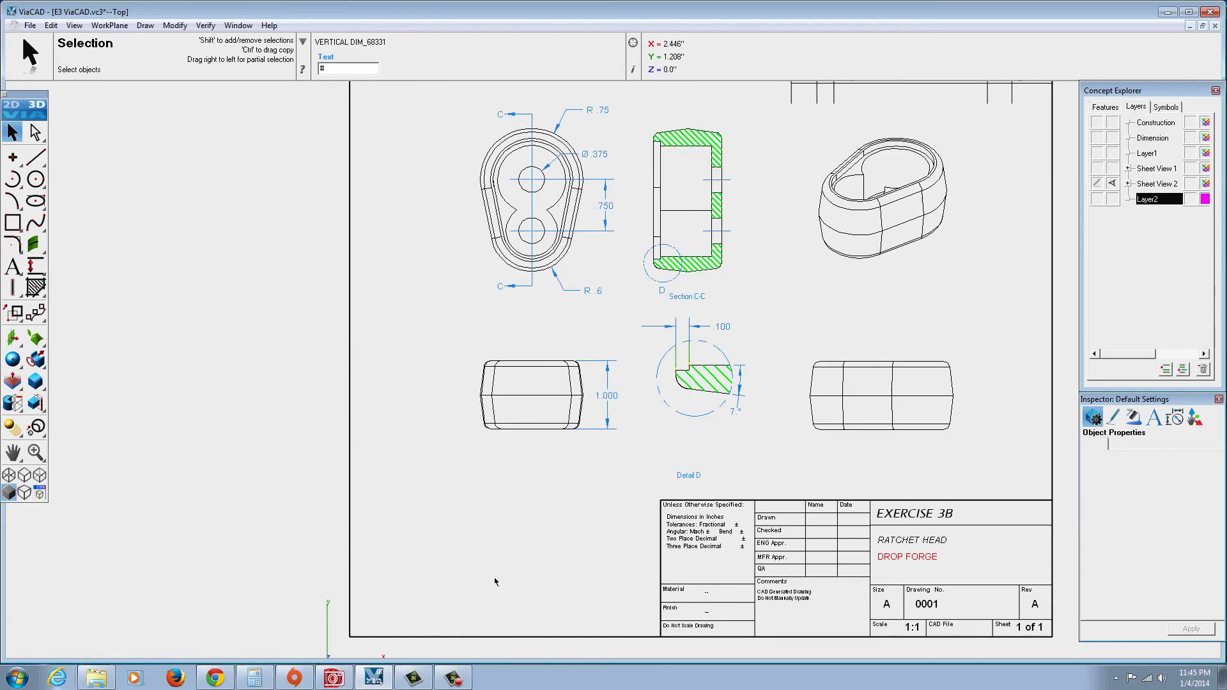
pyautogui.scroll(2, 712, 334)
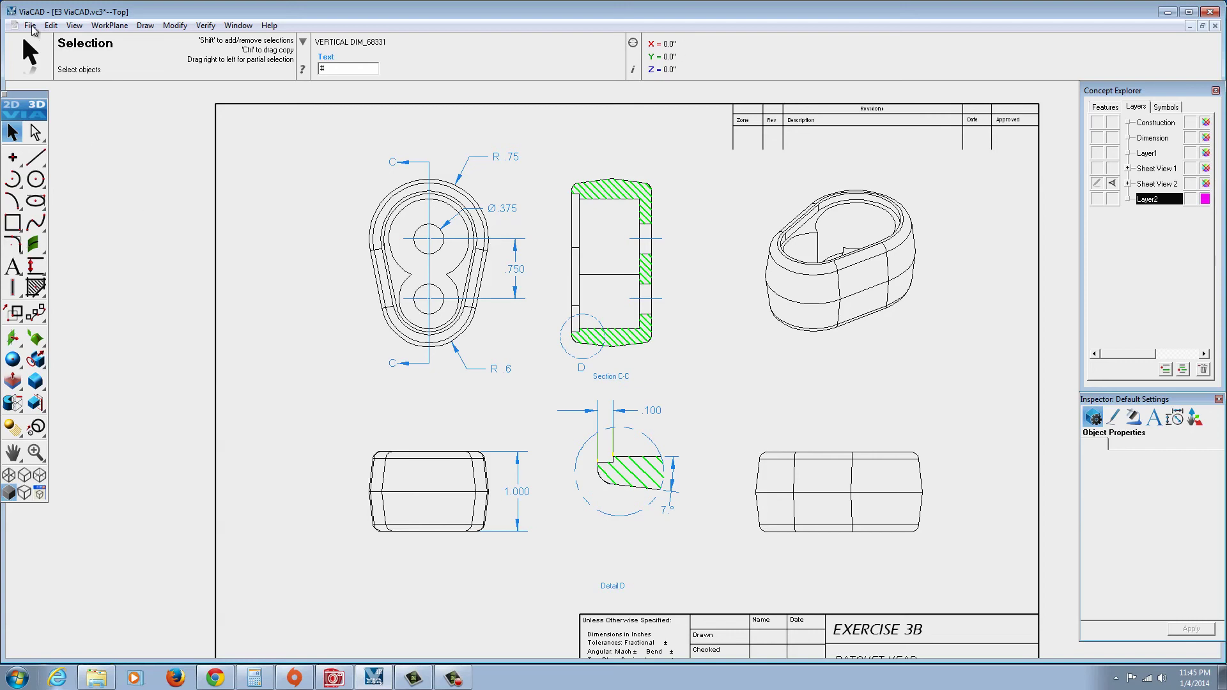
# Save the drawing from the File menu
pyautogui.click(30, 25)
pyautogui.click(64, 102)
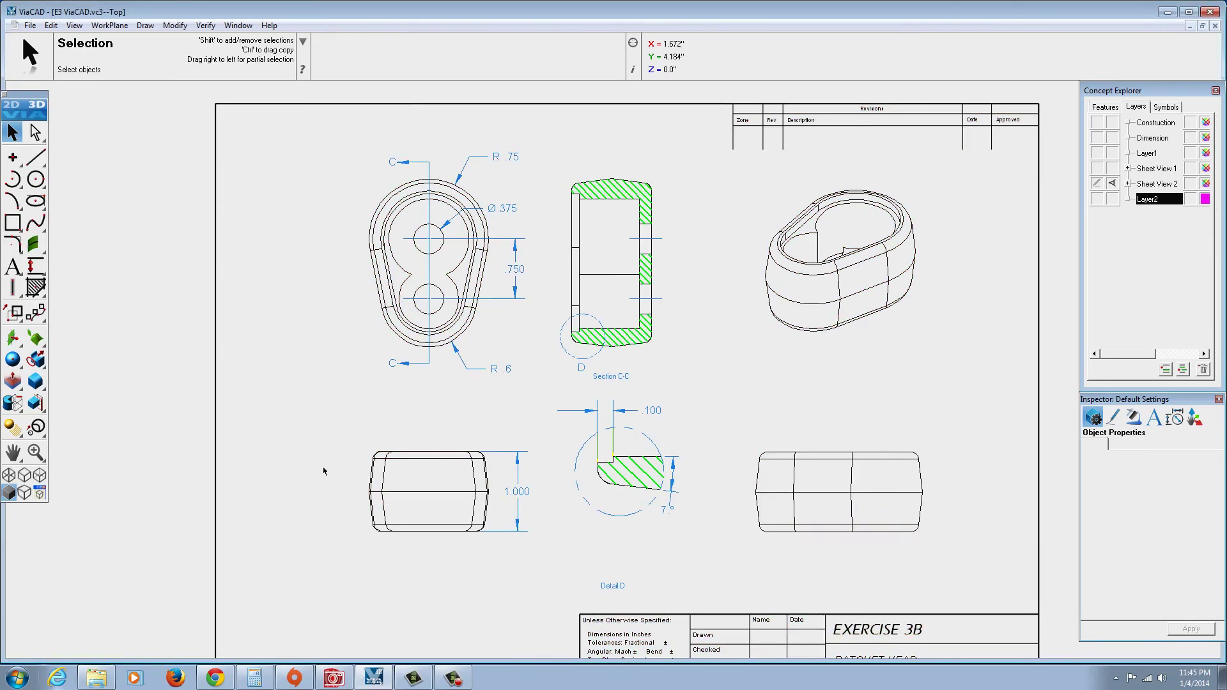
pyautogui.scroll(-3, 329, 465)
pyautogui.scroll(2, 501, 473)
pyautogui.scroll(-1, 501, 473)
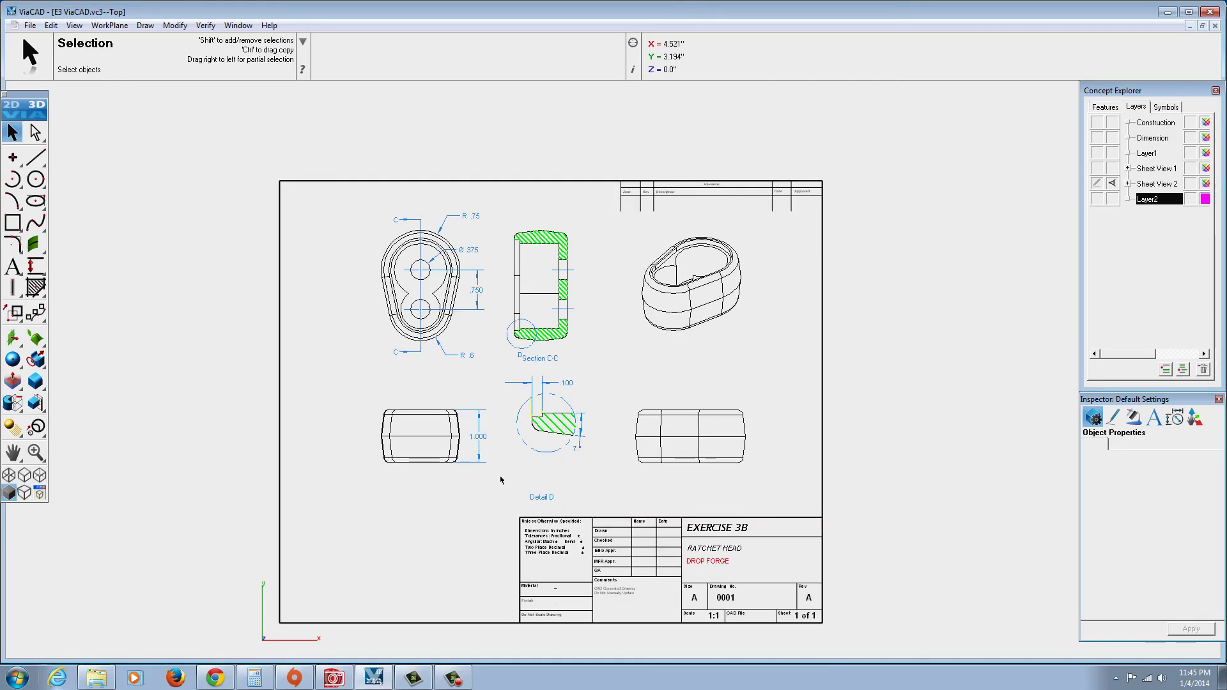
# Make Layer1 visible and orbit to see the blue 3-D ratchet body beside the sheet
pyautogui.click(1111, 154)
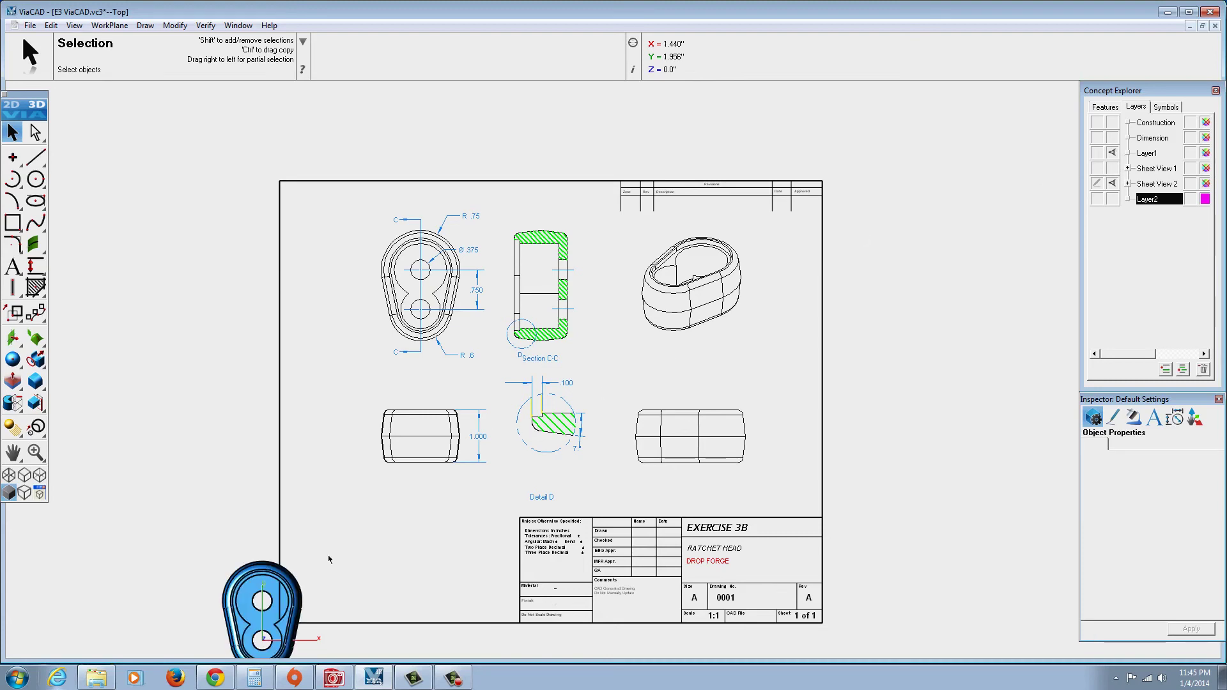
pyautogui.scroll(-1, 329, 569)
pyautogui.scroll(3, 333, 575)
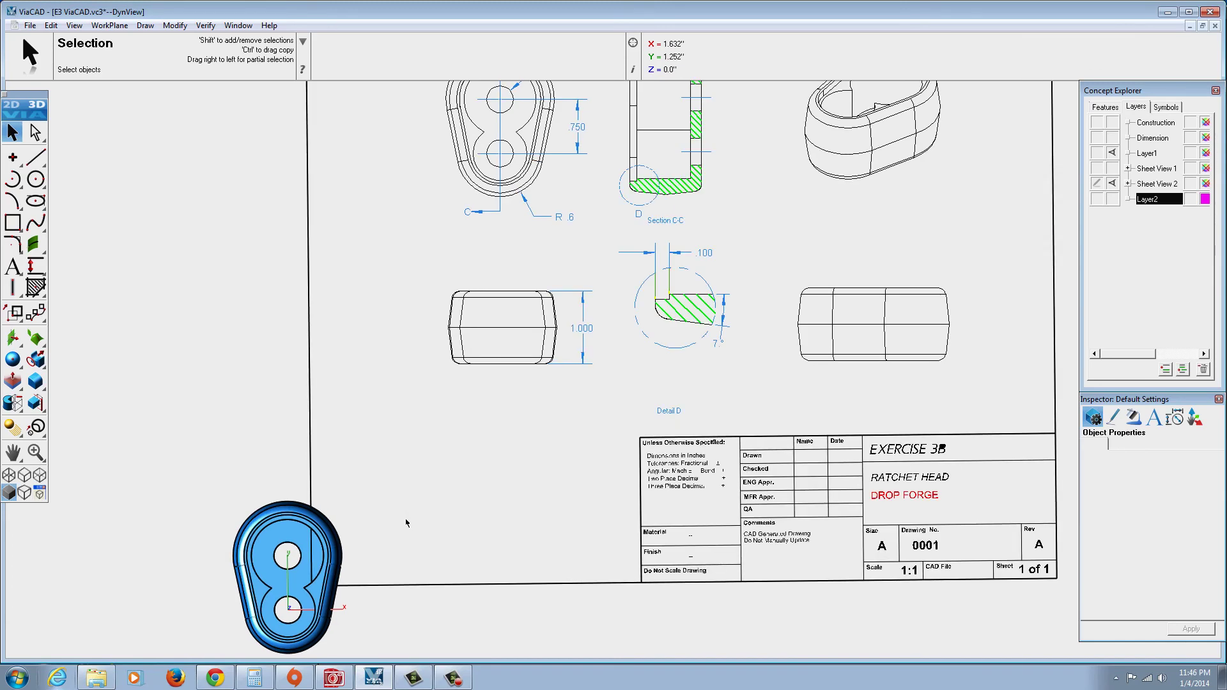
pyautogui.moveTo(419, 529)
pyautogui.mouseDown(button='middle')
pyautogui.moveTo(515, 418)
pyautogui.moveTo(548, 433)
pyautogui.moveTo(482, 422)
pyautogui.moveTo(443, 381)
pyautogui.moveTo(447, 351)
pyautogui.moveTo(443, 381)
pyautogui.moveTo(500, 432)
pyautogui.mouseUp(button='middle')
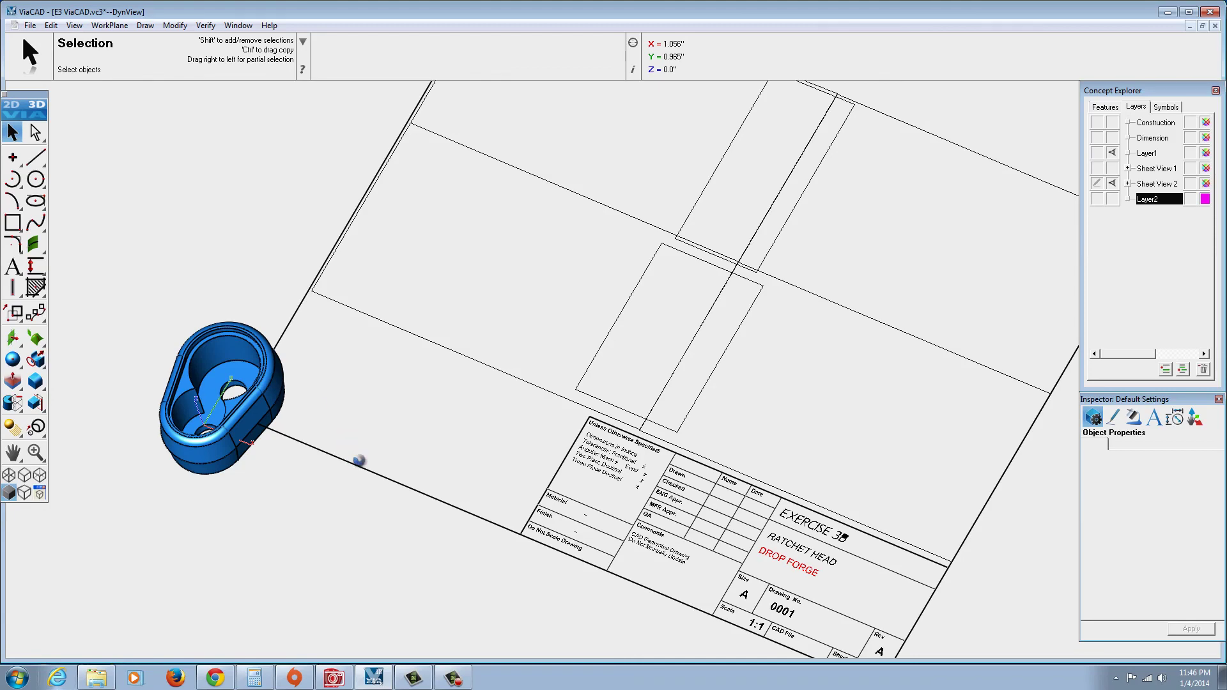
pyautogui.moveTo(364, 462)
pyautogui.mouseDown(button='middle')
pyautogui.moveTo(381, 474)
pyautogui.moveTo(388, 450)
pyautogui.moveTo(367, 452)
pyautogui.mouseUp(button='middle')
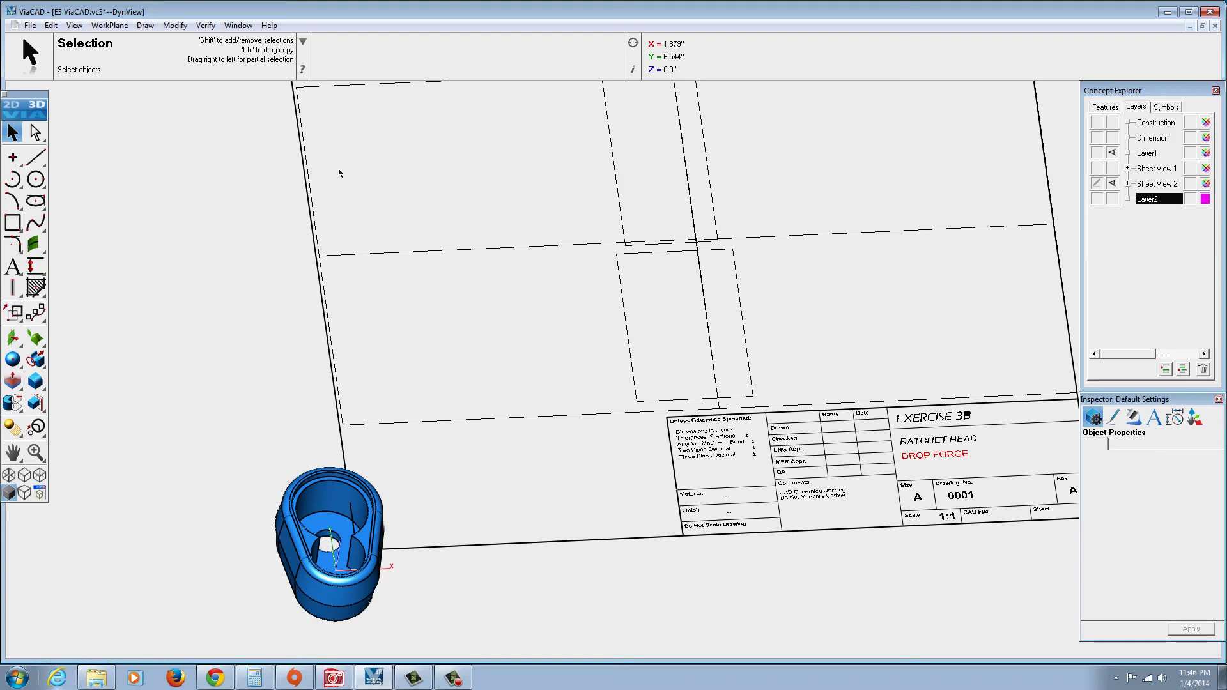
# Return to a straight-on Top view of the sheet
pyautogui.click(74, 26)
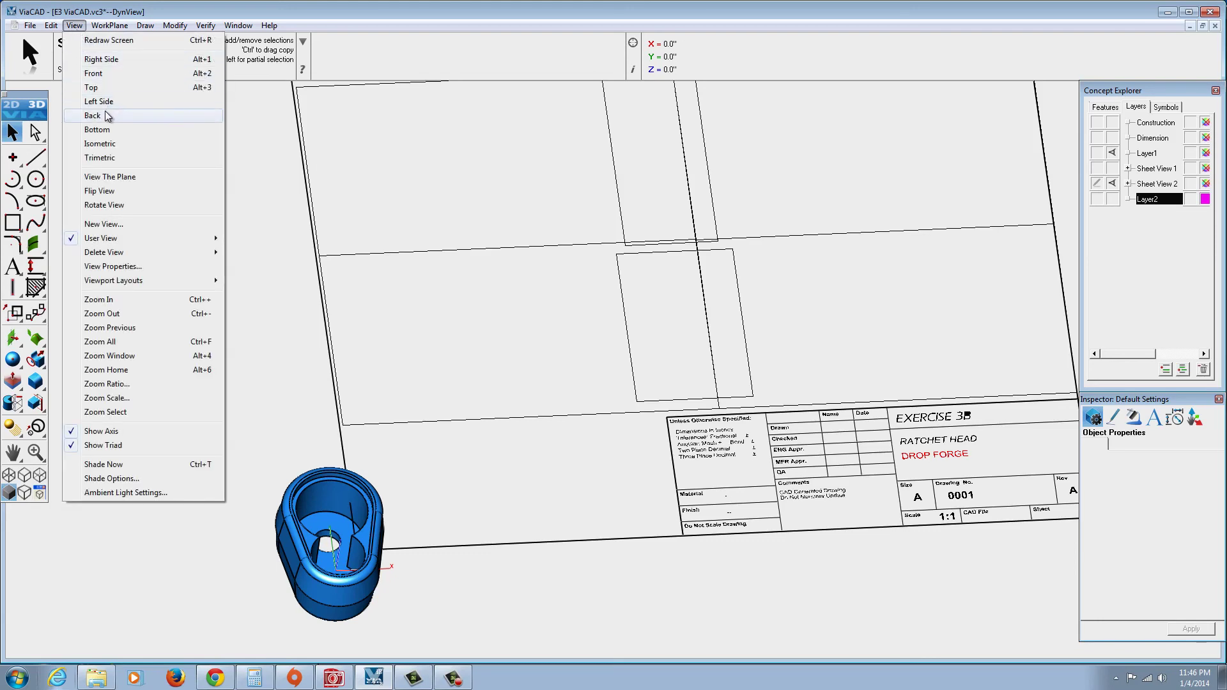
pyautogui.click(97, 88)
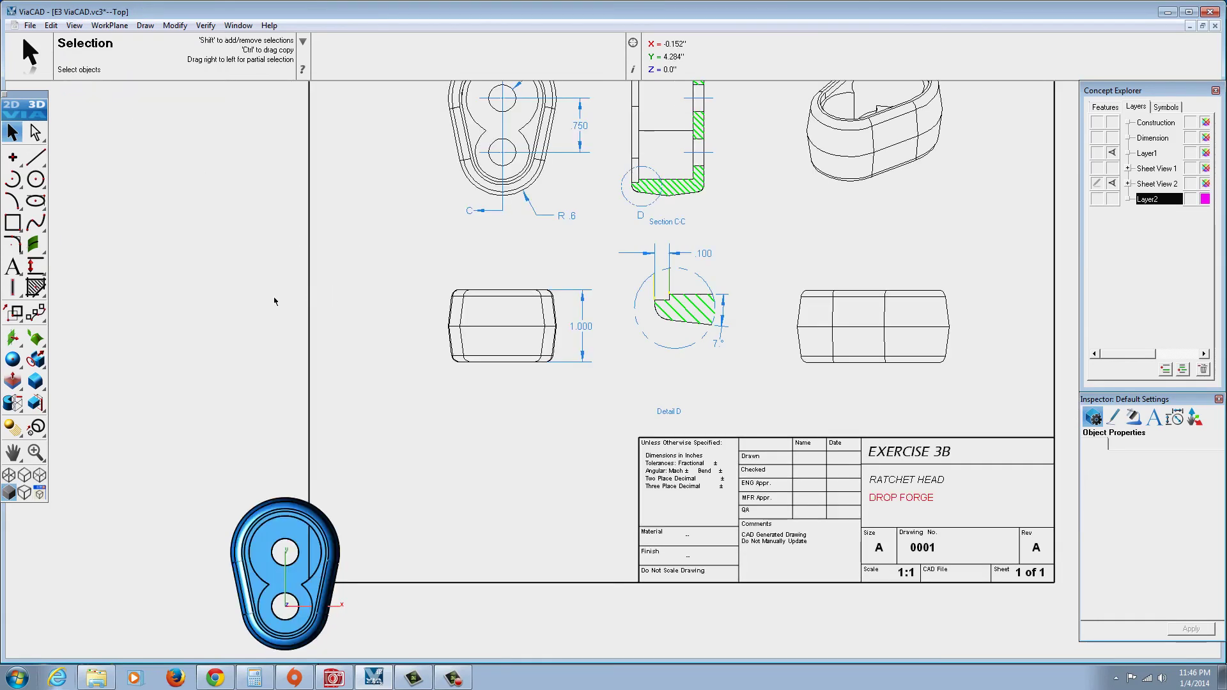
pyautogui.scroll(-2, 635, 464)
pyautogui.scroll(1, 626, 295)
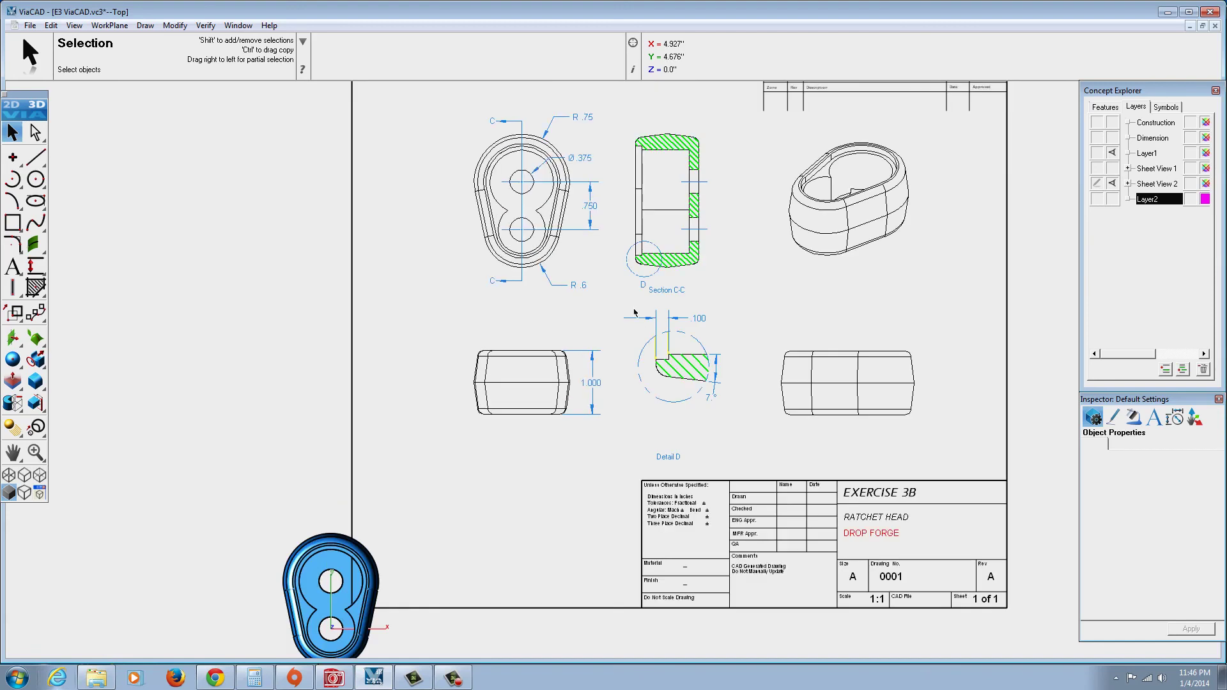
pyautogui.scroll(1, 529, 194)
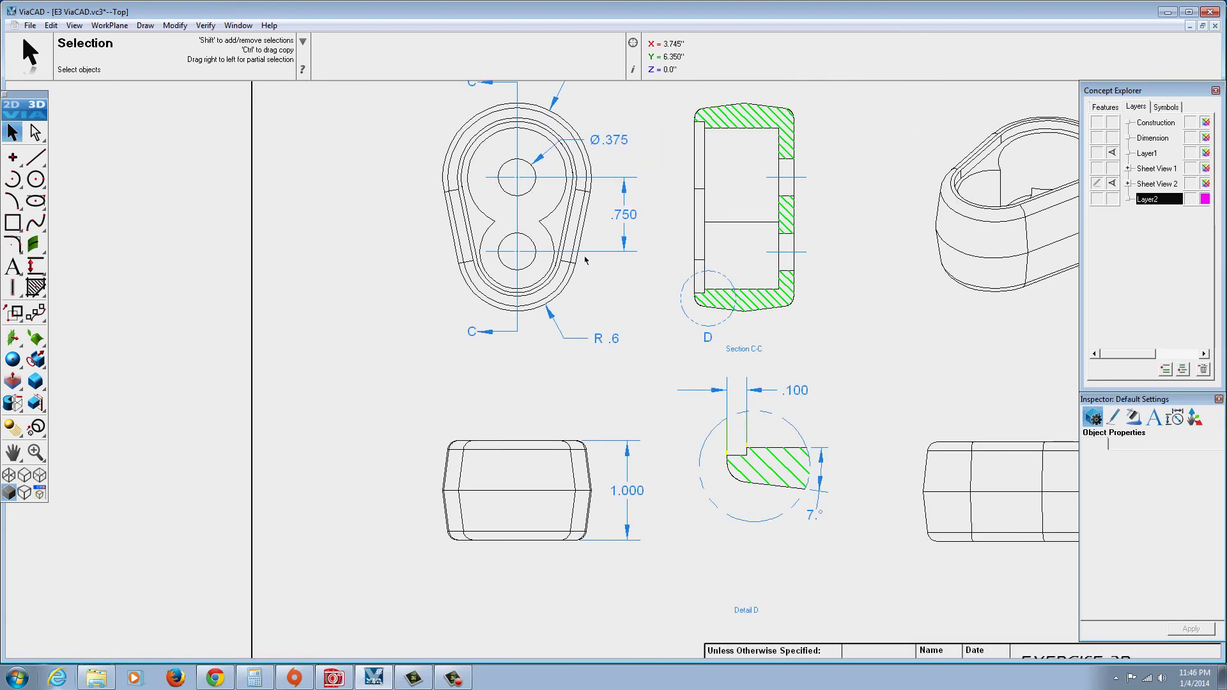
# Flatten the top-left view, Section C-C and the 3-D pictorial view
pyautogui.click(582, 294)
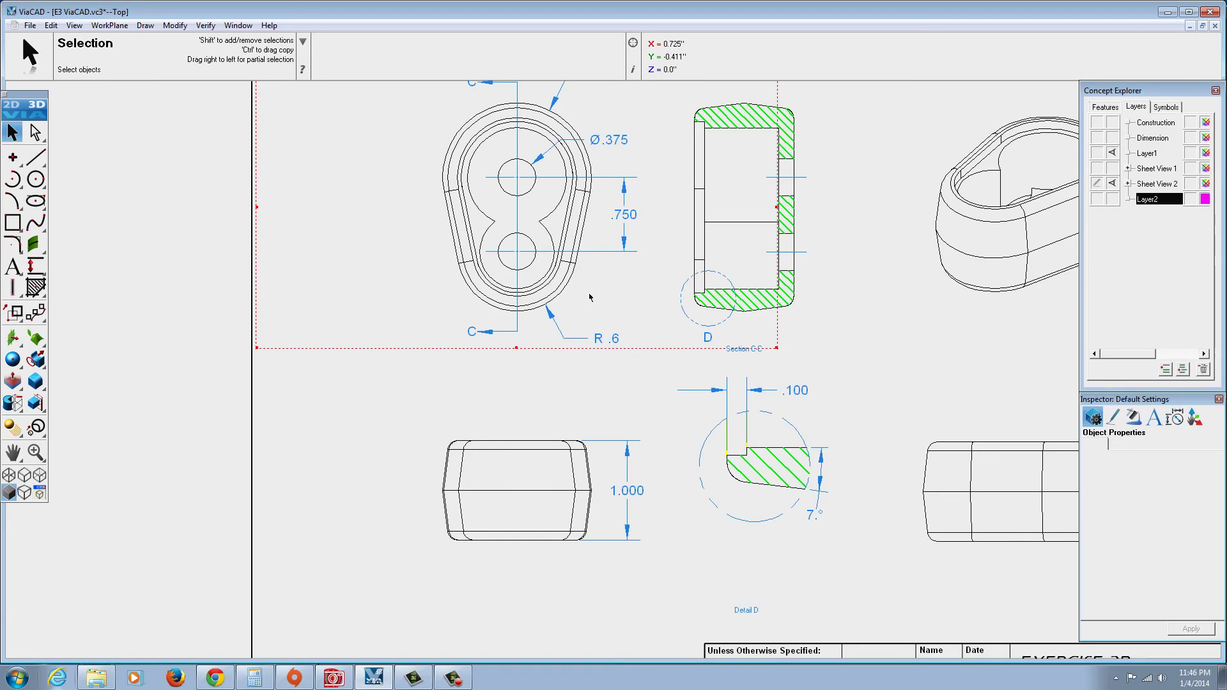
pyautogui.rightClick(589, 296)
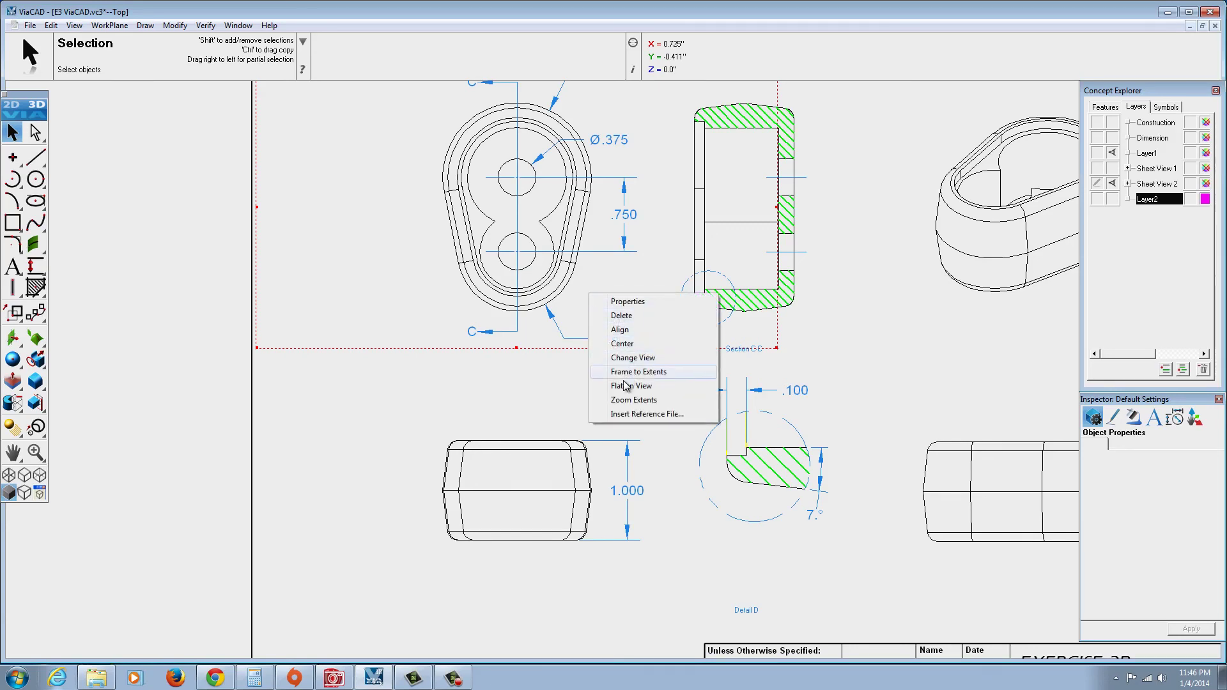
pyautogui.click(630, 386)
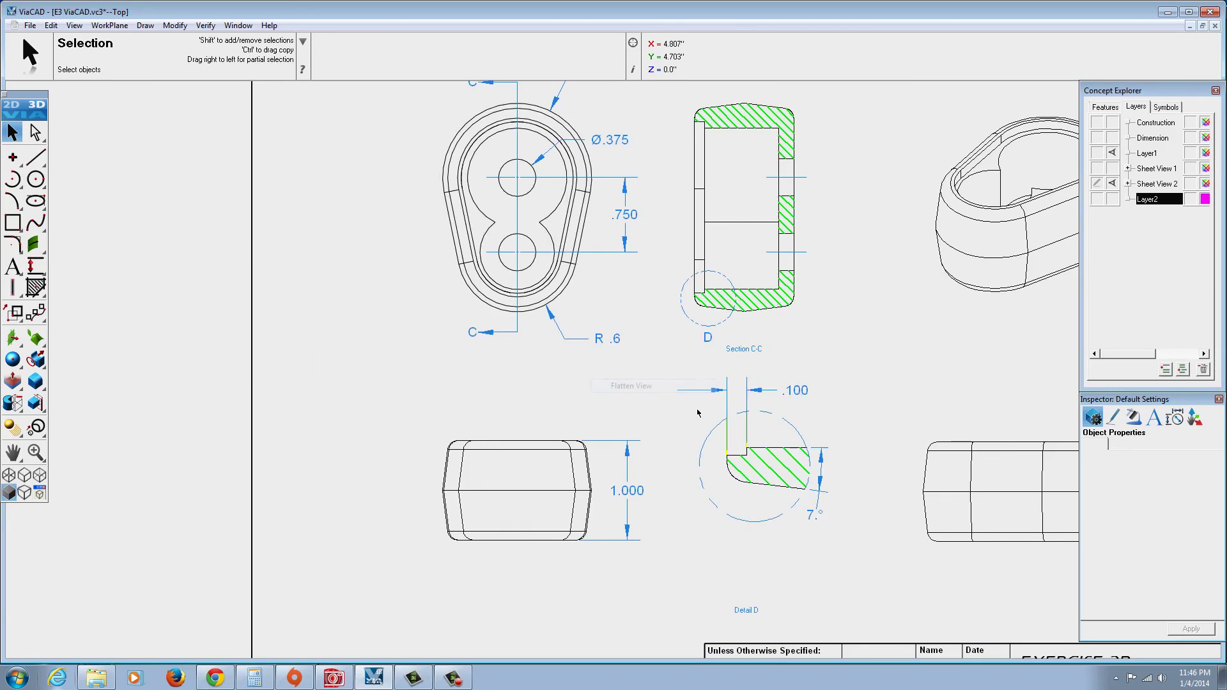
pyautogui.click(793, 327)
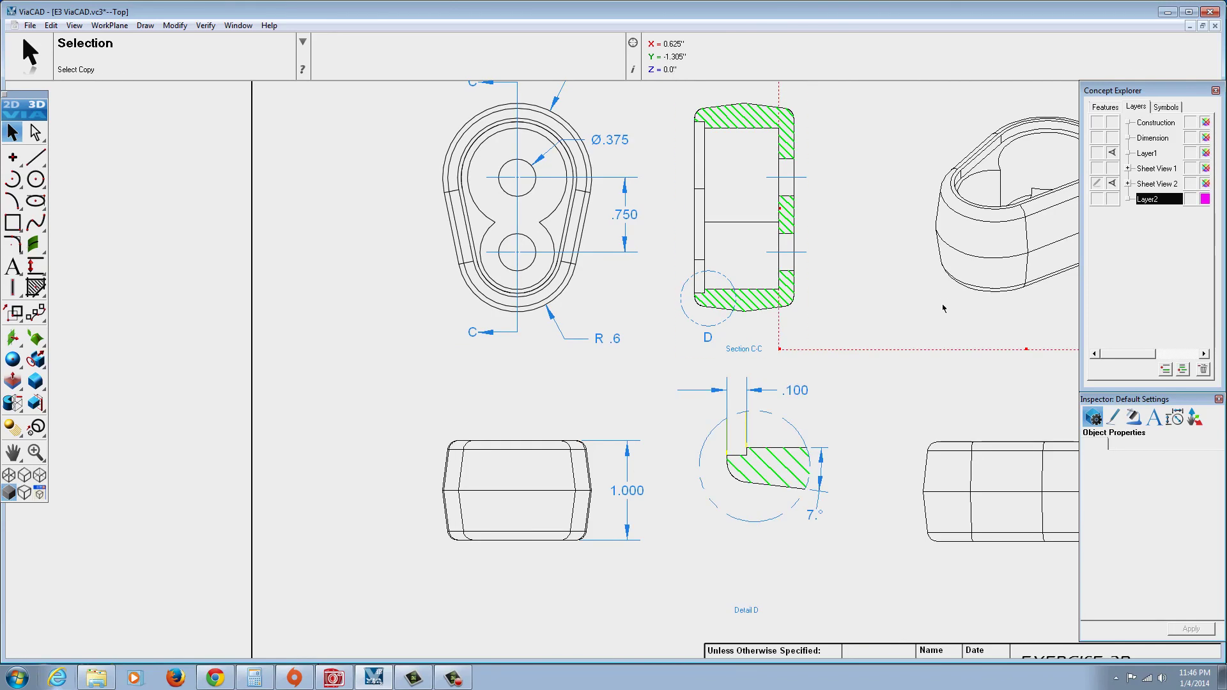
pyautogui.rightClick(744, 334)
pyautogui.click(792, 423)
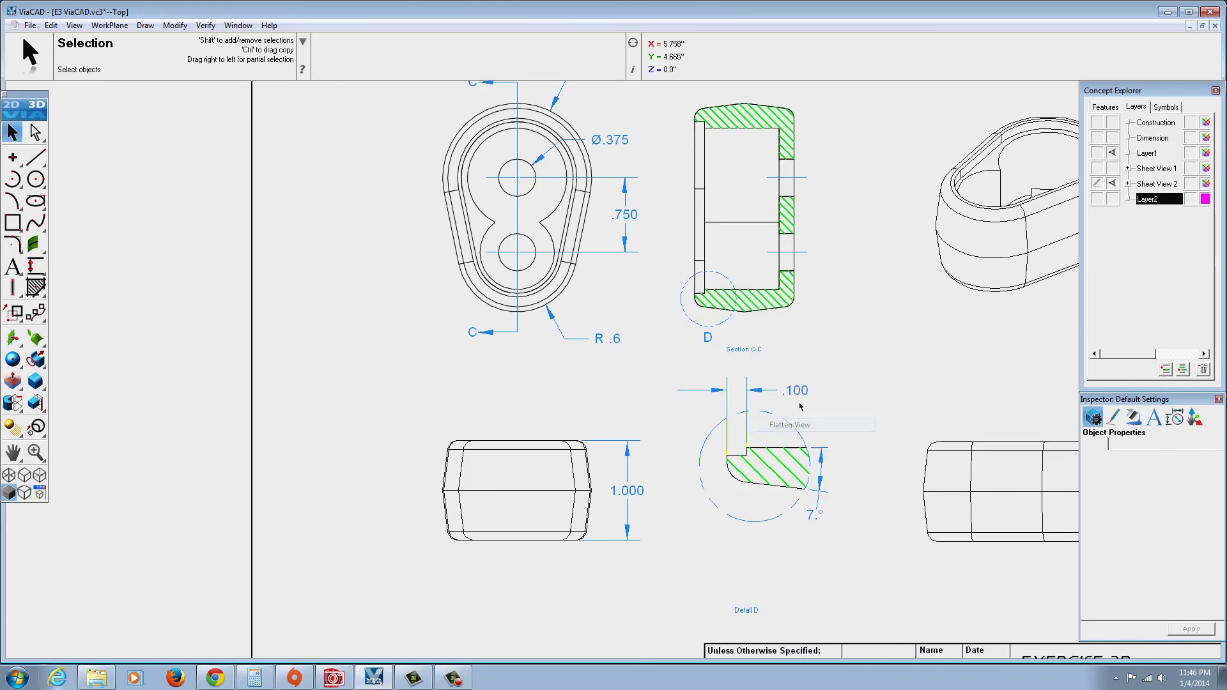
pyautogui.rightClick(959, 308)
pyautogui.click(1009, 401)
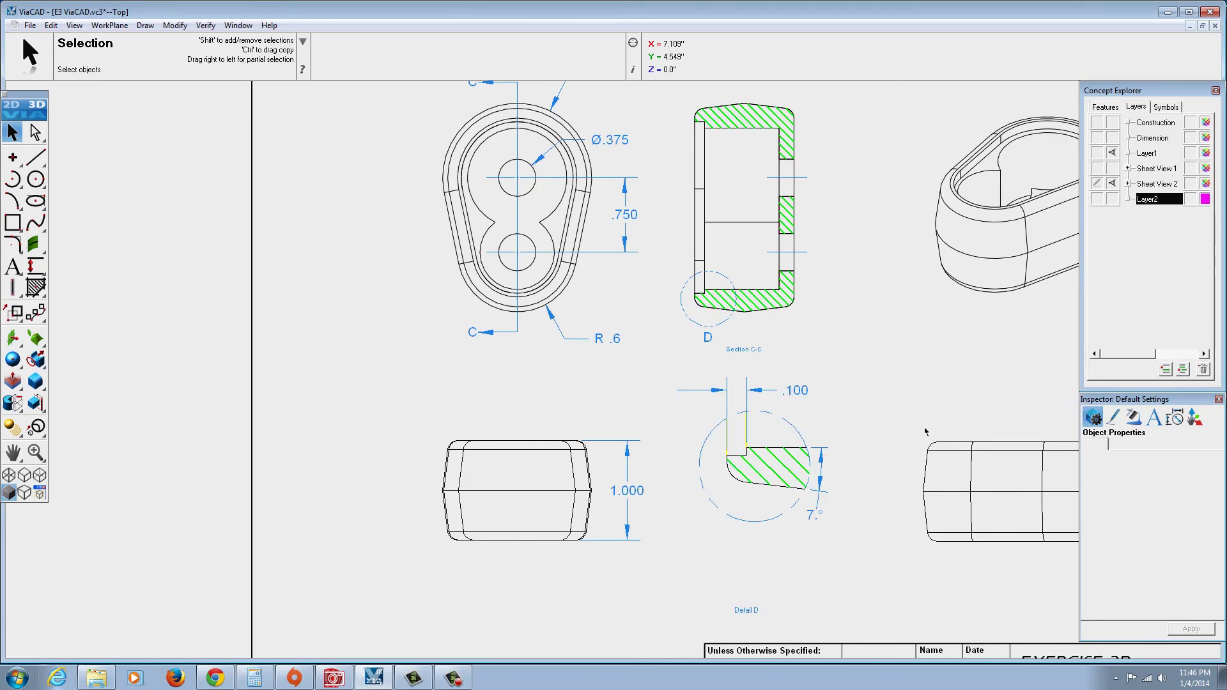
# Flatten the lower-right view, Detail D and the lower-left view
pyautogui.rightClick(914, 351)
pyautogui.click(946, 447)
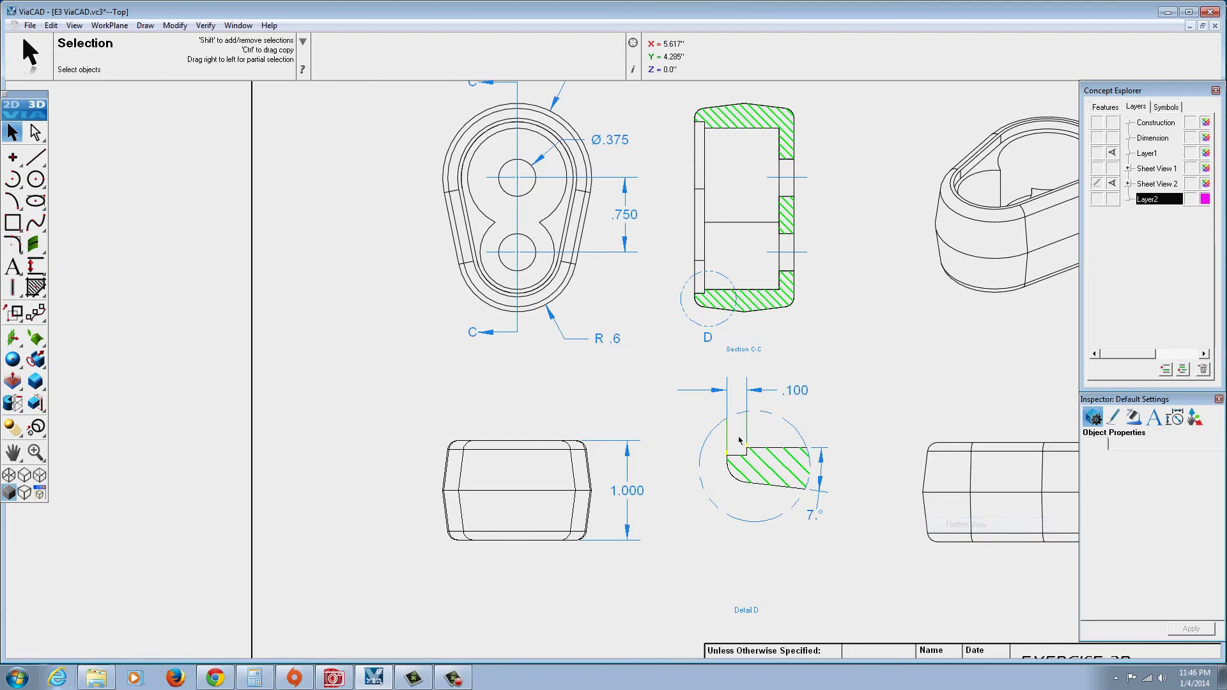
pyautogui.click(714, 433)
pyautogui.rightClick(696, 415)
pyautogui.click(735, 506)
pyautogui.click(591, 428)
pyautogui.rightClick(591, 426)
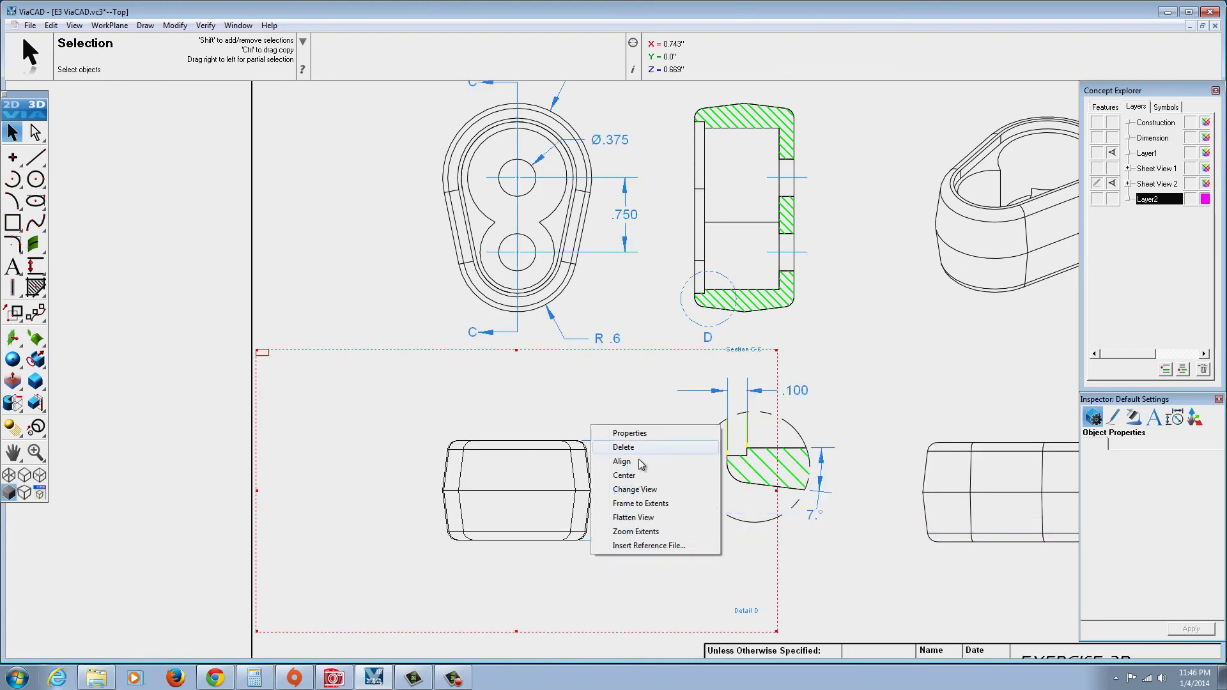
pyautogui.click(642, 518)
pyautogui.scroll(-5, 402, 385)
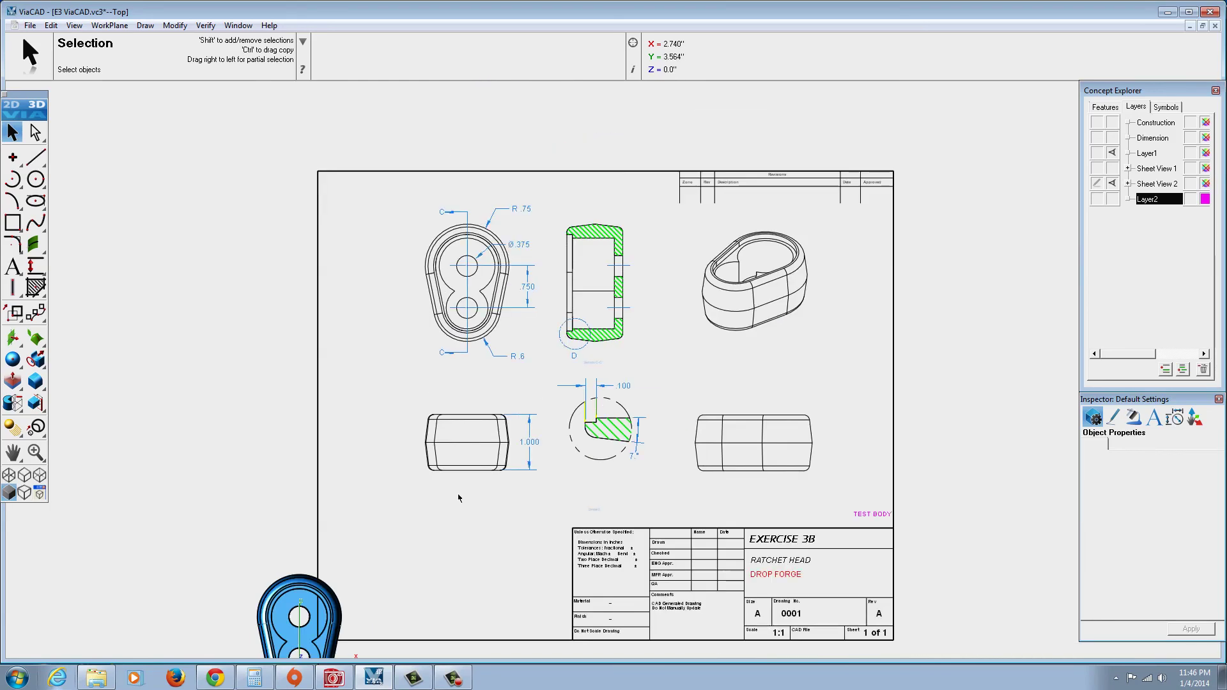
pyautogui.scroll(3, 405, 520)
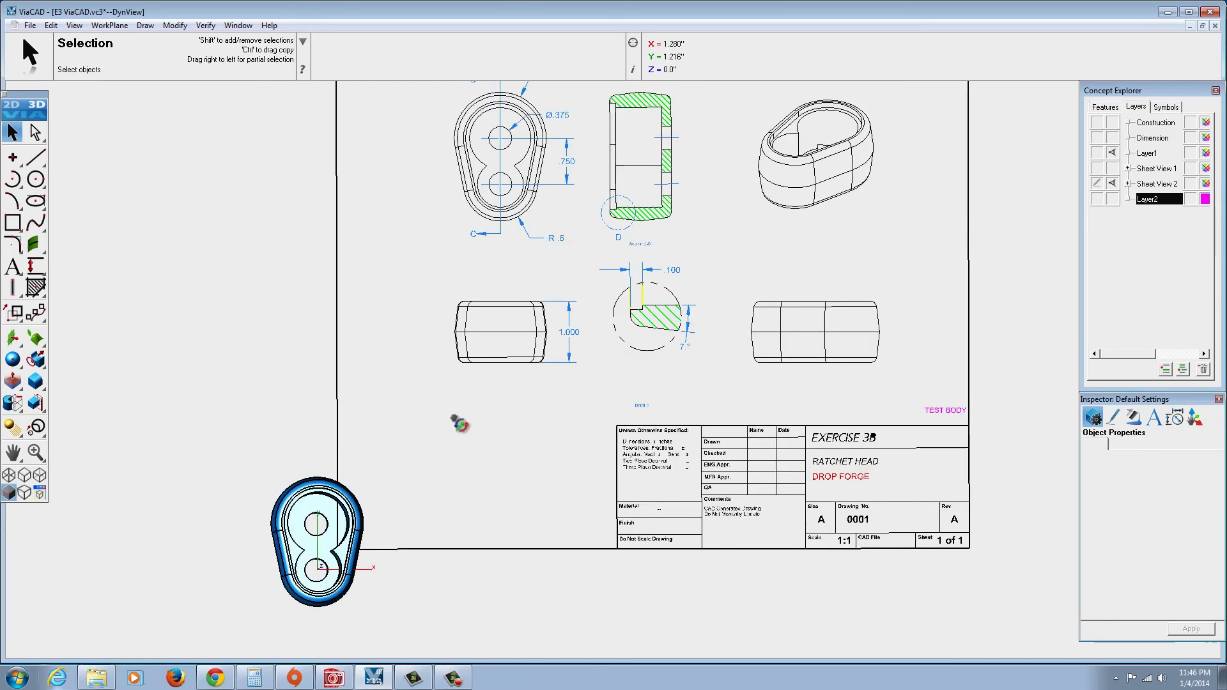
pyautogui.moveTo(460, 419)
pyautogui.mouseDown(button='middle')
pyautogui.moveTo(505, 422)
pyautogui.moveTo(501, 501)
pyautogui.moveTo(450, 489)
pyautogui.moveTo(460, 455)
pyautogui.mouseUp(button='middle')
pyautogui.scroll(5, 558, 295)
pyautogui.click(601, 285)
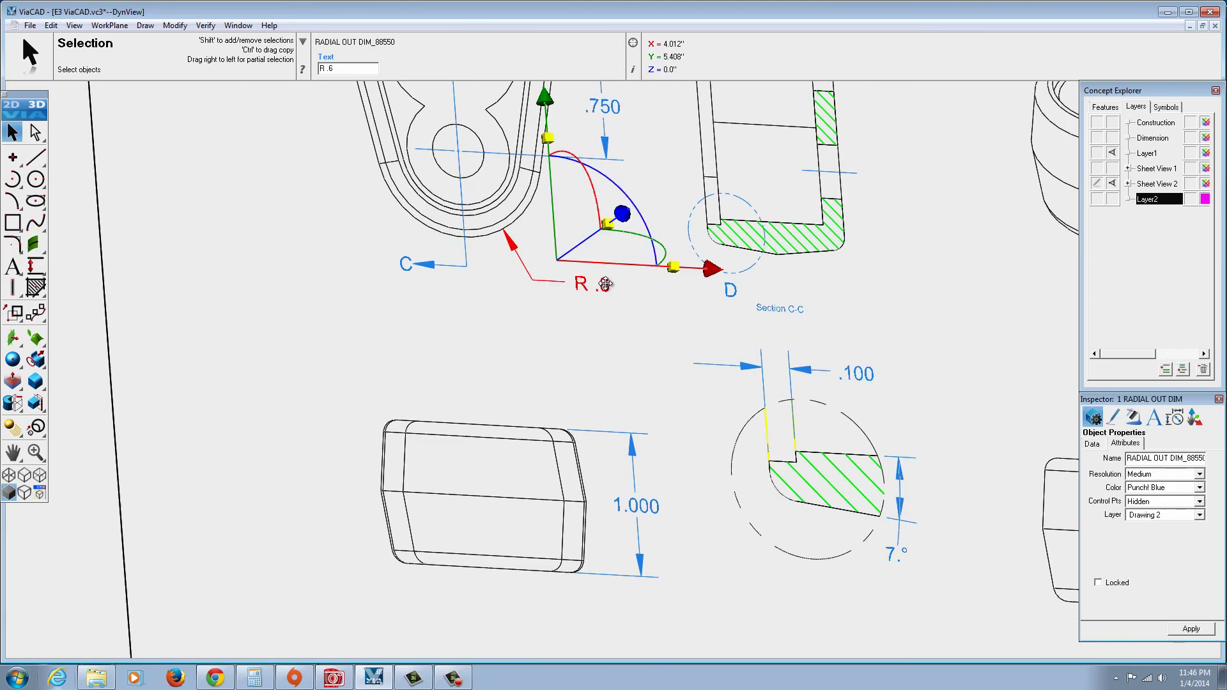
pyautogui.click(480, 208)
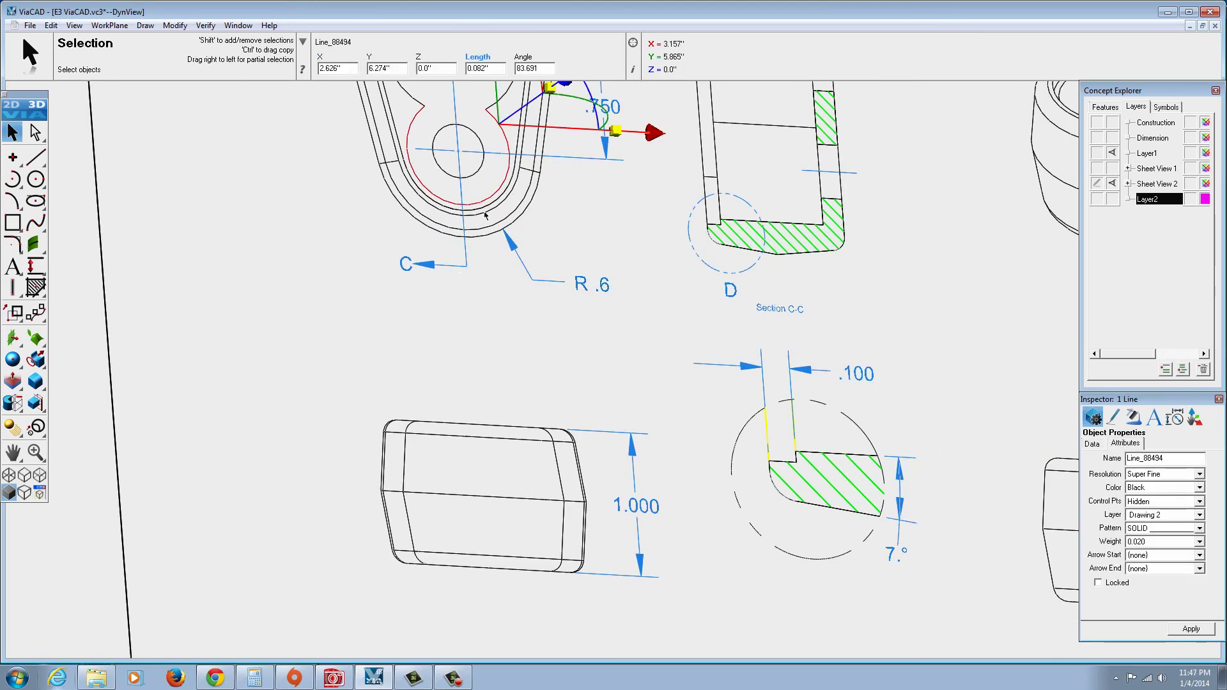
pyautogui.click(547, 228)
pyautogui.scroll(-4, 575, 242)
pyautogui.scroll(4, 557, 147)
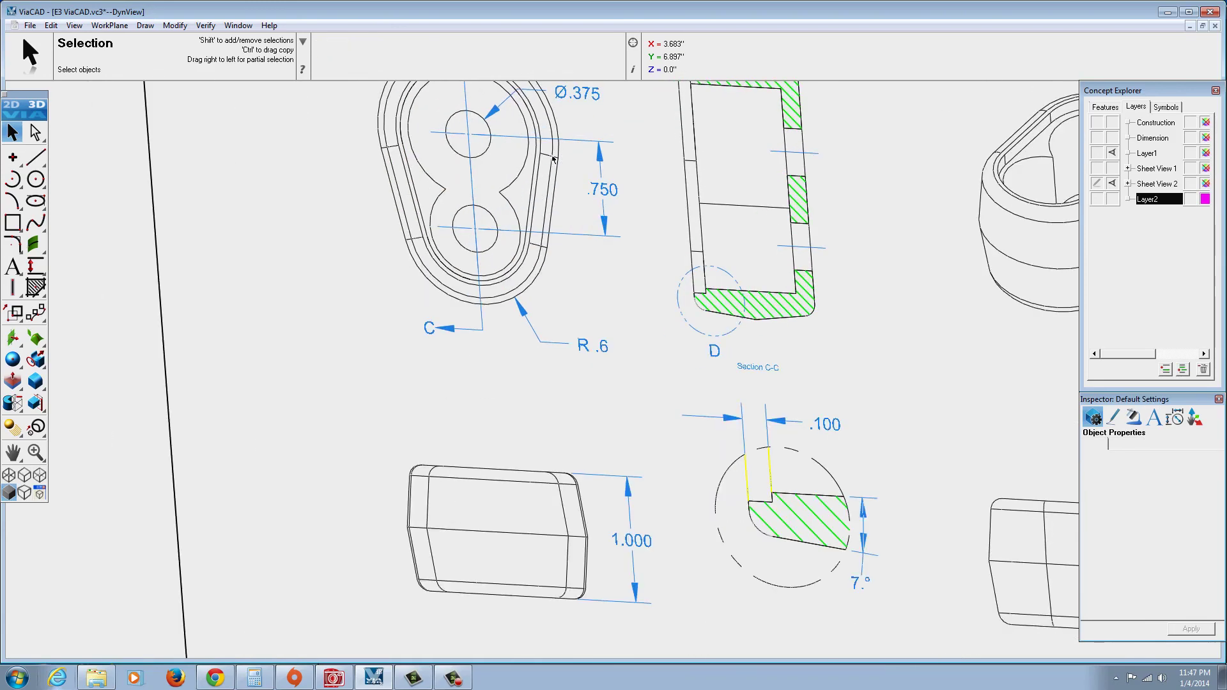
pyautogui.click(553, 159)
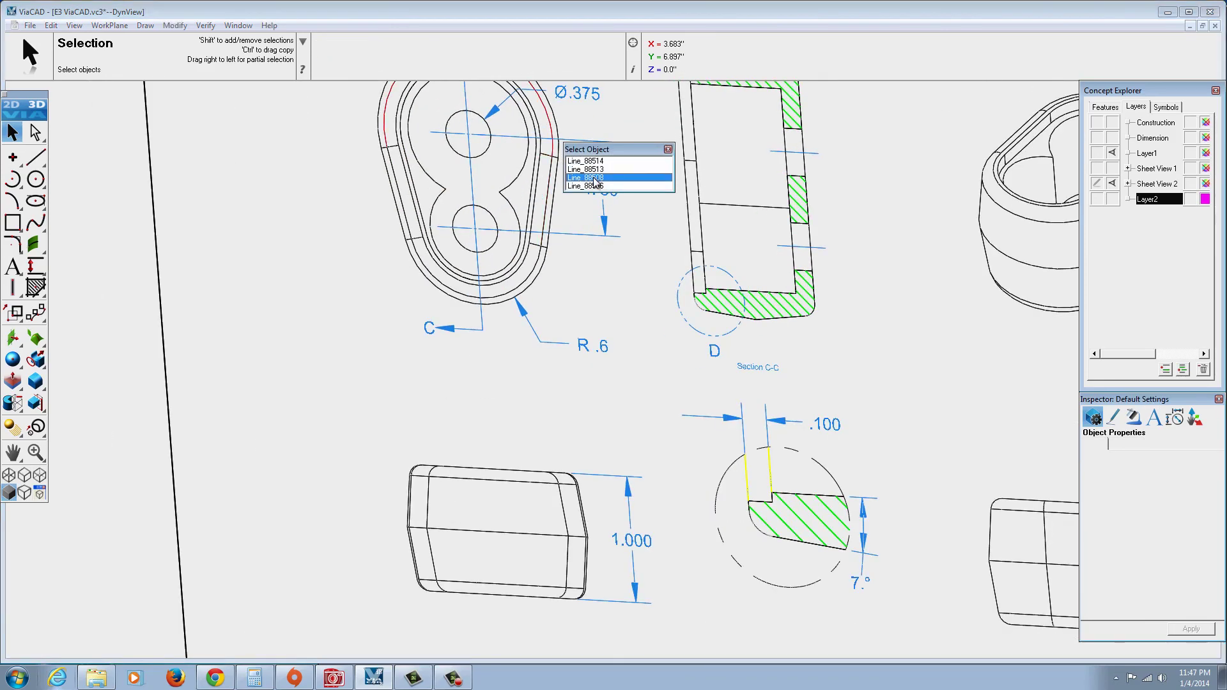
pyautogui.scroll(-4, 595, 182)
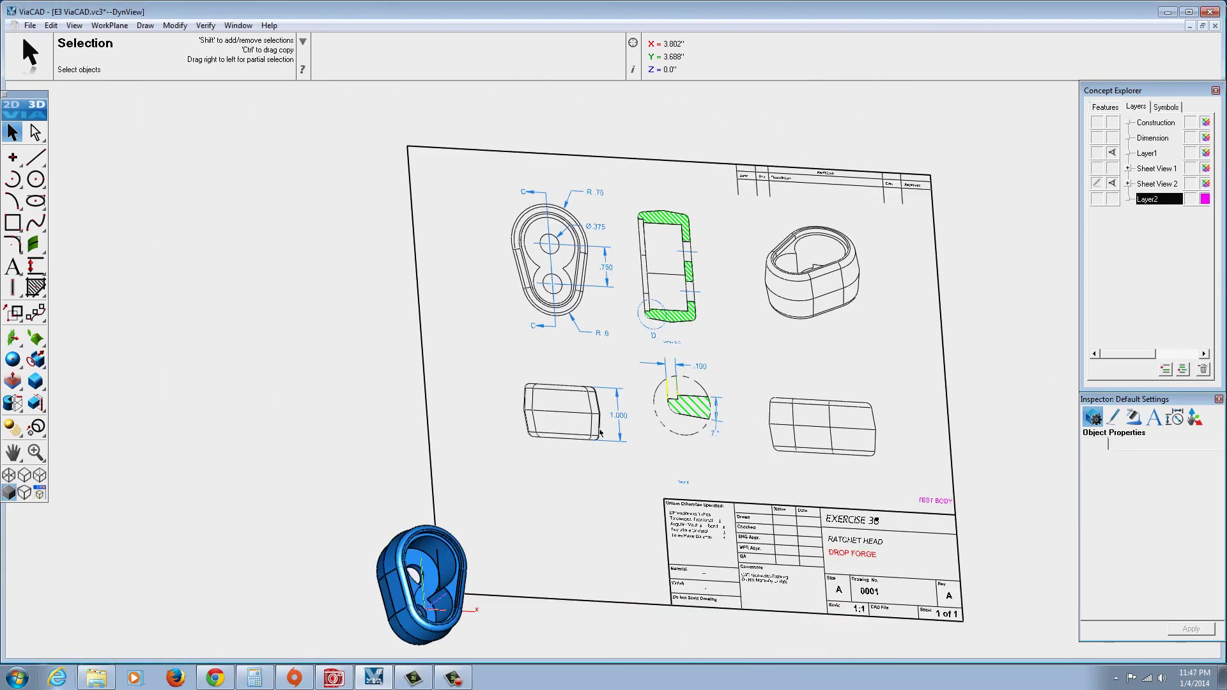
pyautogui.moveTo(555, 424); pyautogui.dragTo(490, 362, button='middle')
pyautogui.moveTo(446, 452)
pyautogui.mouseDown(button='middle')
pyautogui.moveTo(496, 509)
pyautogui.moveTo(569, 550)
pyautogui.moveTo(548, 509)
pyautogui.moveTo(481, 460)
pyautogui.moveTo(456, 499)
pyautogui.mouseUp(button='middle')
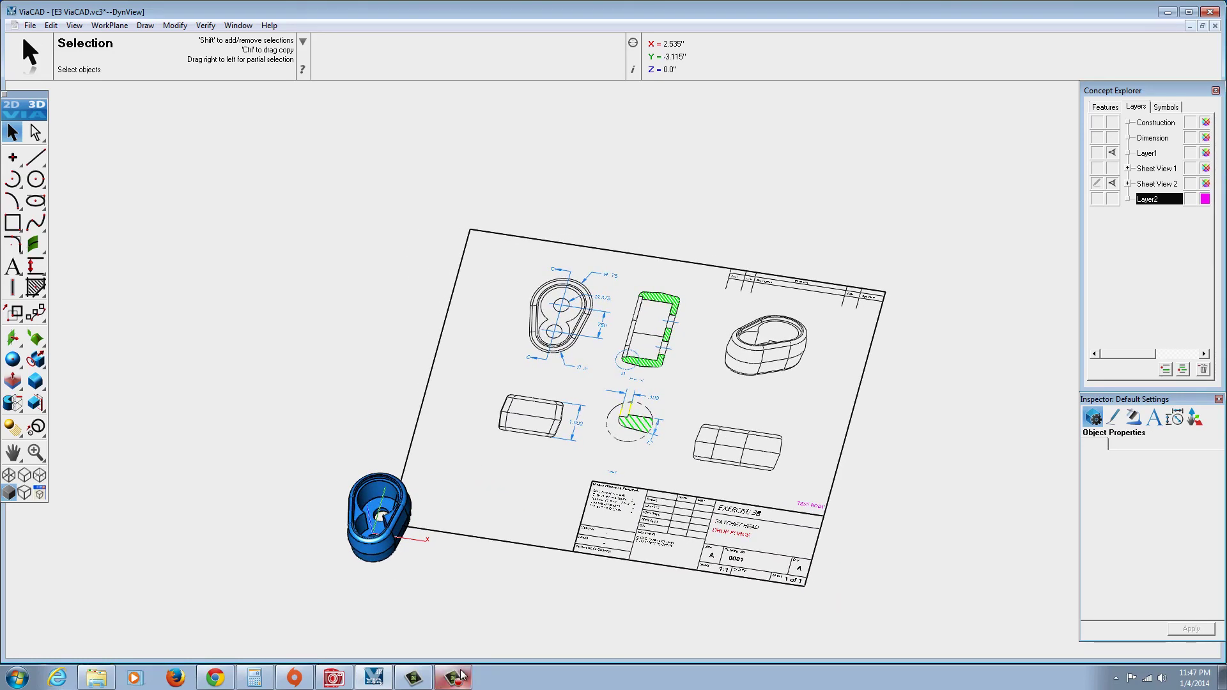